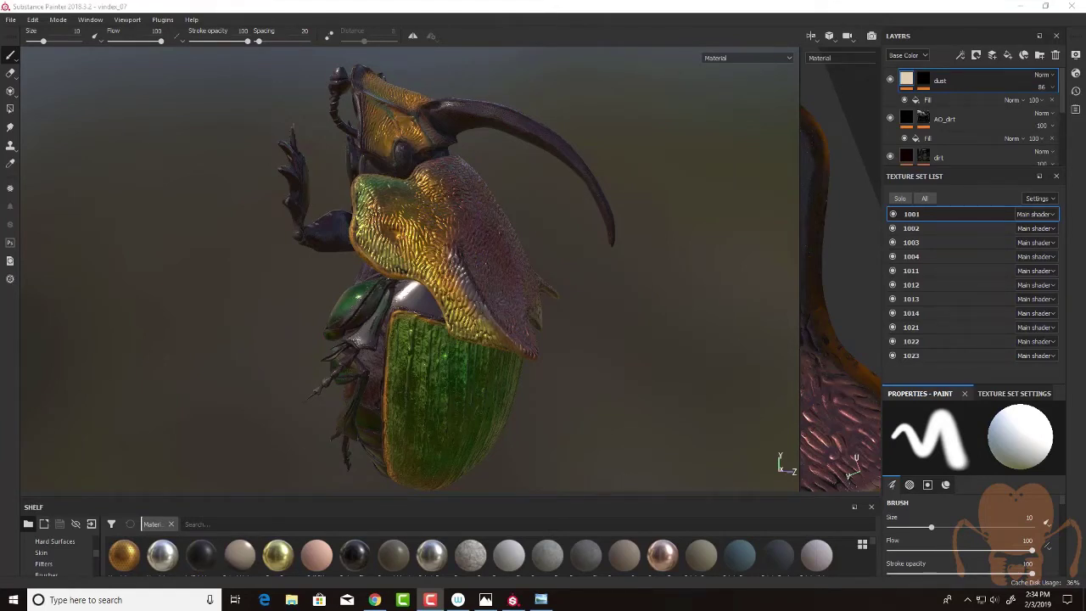
Step: Inspect the underside of the beetle model's head and front legs
alt+drag(574, 383, 746, 356)
alt+middle_drag(451, 335, 612, 427)
alt+drag(612, 429, 439, 235)
mouse_move(533, 214)
alt+mouse_down()
mouse_move(578, 226)
mouse_move(557, 186)
alt+mouse_up()
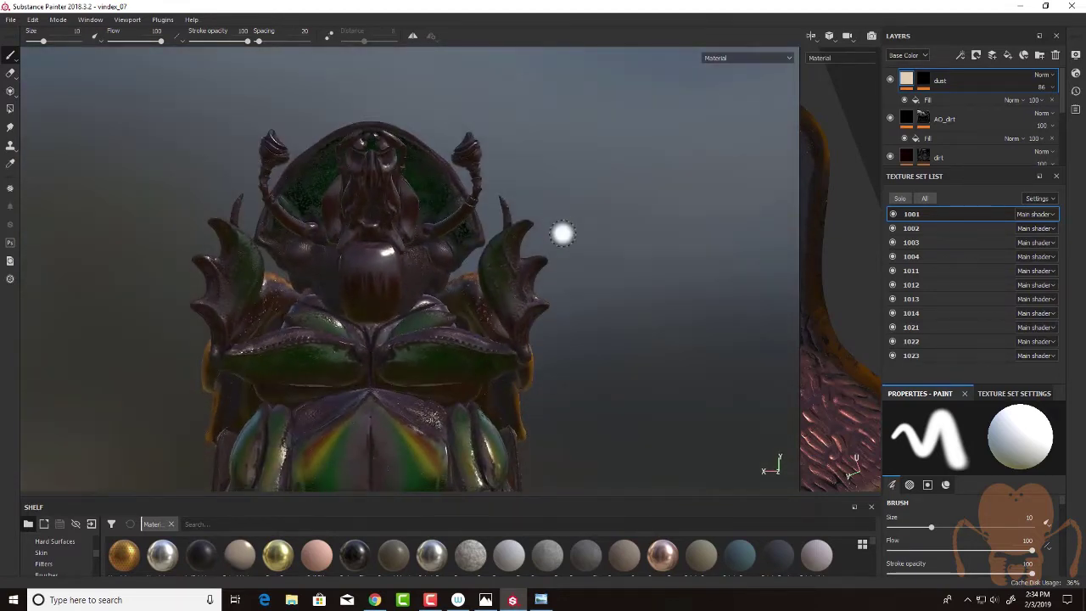
alt+drag(563, 235, 565, 247)
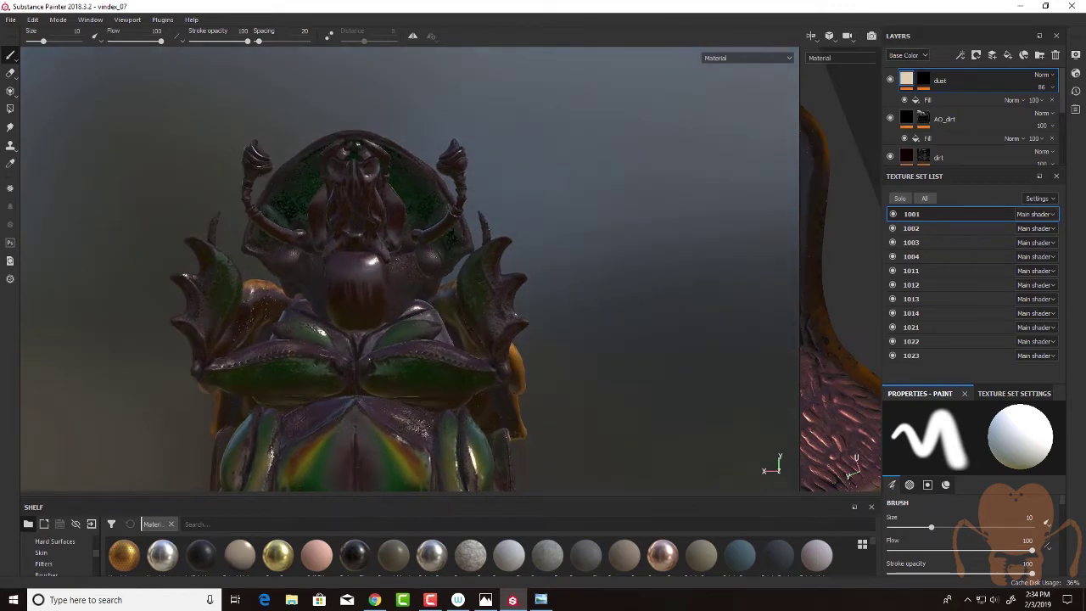
Step: Examine the antennae, mouthparts and front claw in the enlarged reference photo IMG_7103, and close the photo
mouse_move(2, 98)
mouse_down()
mouse_move(480, 107)
mouse_move(517, 127)
mouse_up()
scroll(433, 272, up, 4)
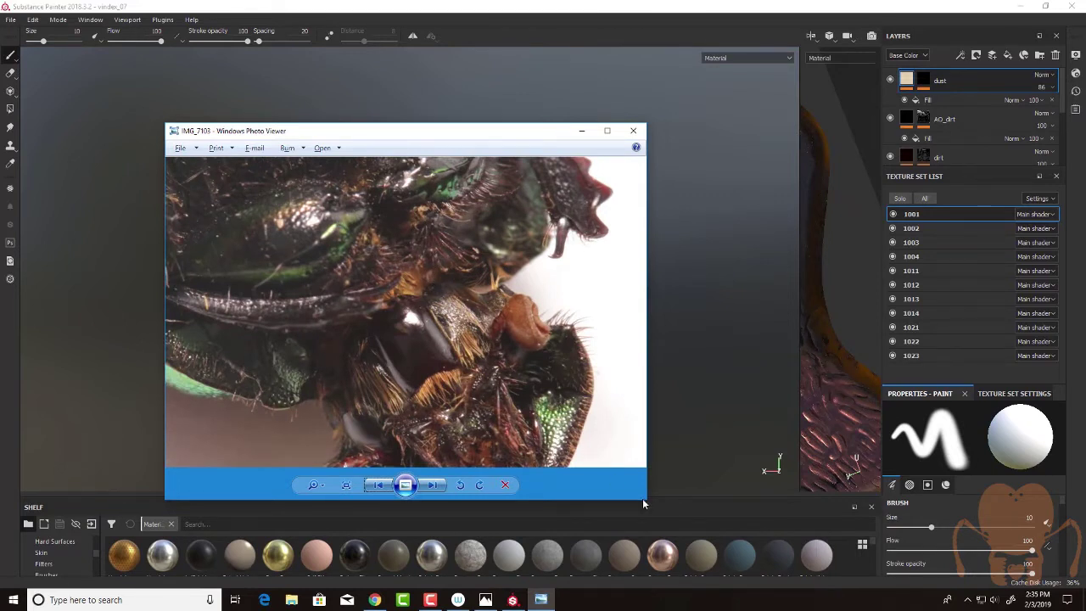
drag(646, 502, 851, 587)
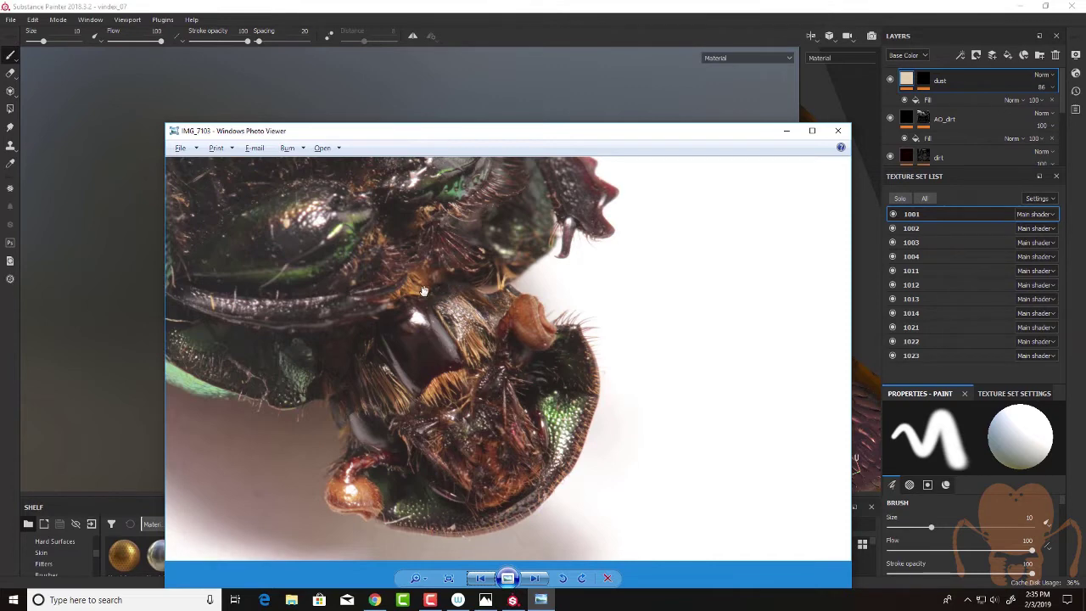
drag(326, 314, 297, 328)
drag(397, 356, 277, 358)
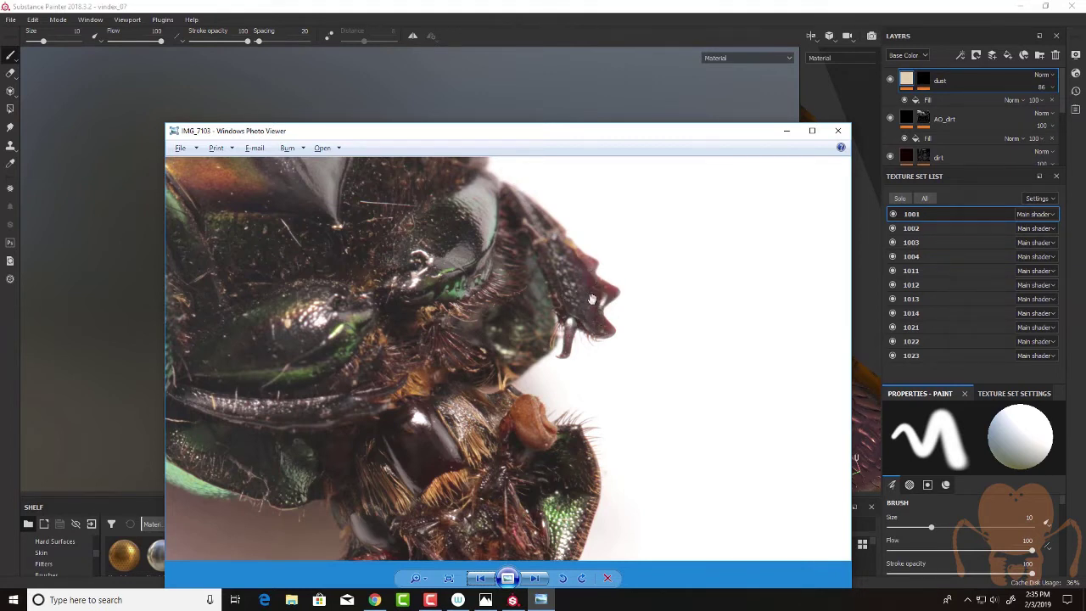
drag(565, 355, 550, 300)
scroll(553, 249, up, 3)
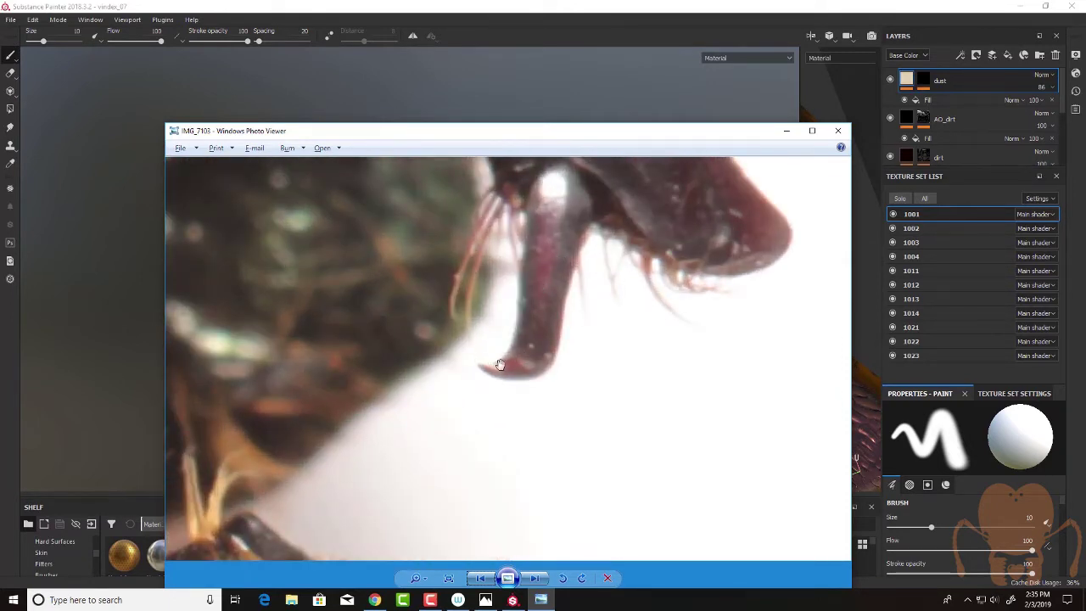
scroll(548, 303, down, 3)
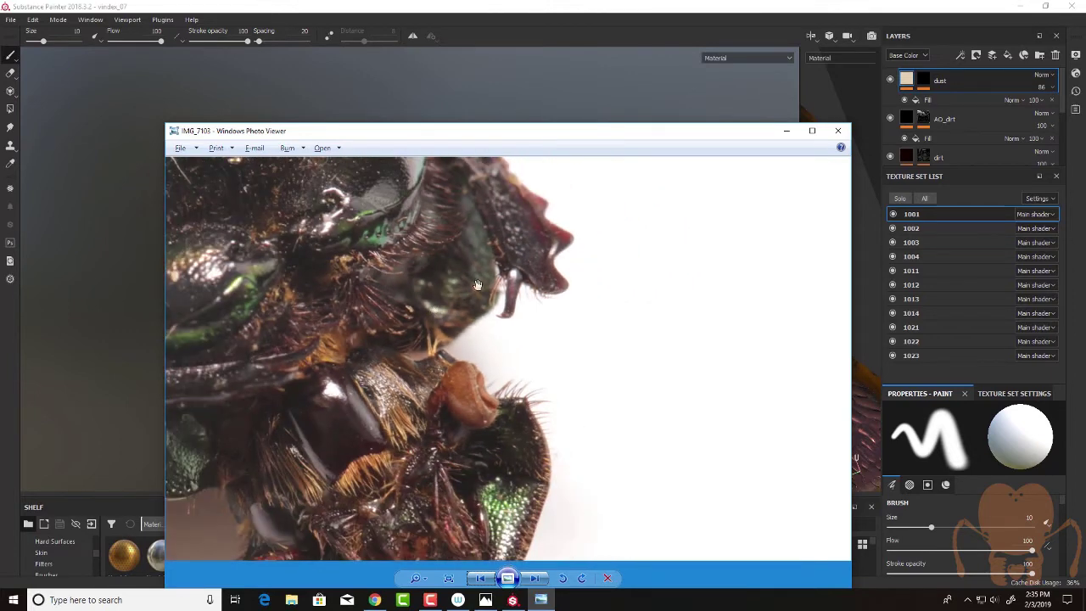
drag(581, 357, 667, 187)
drag(662, 351, 654, 316)
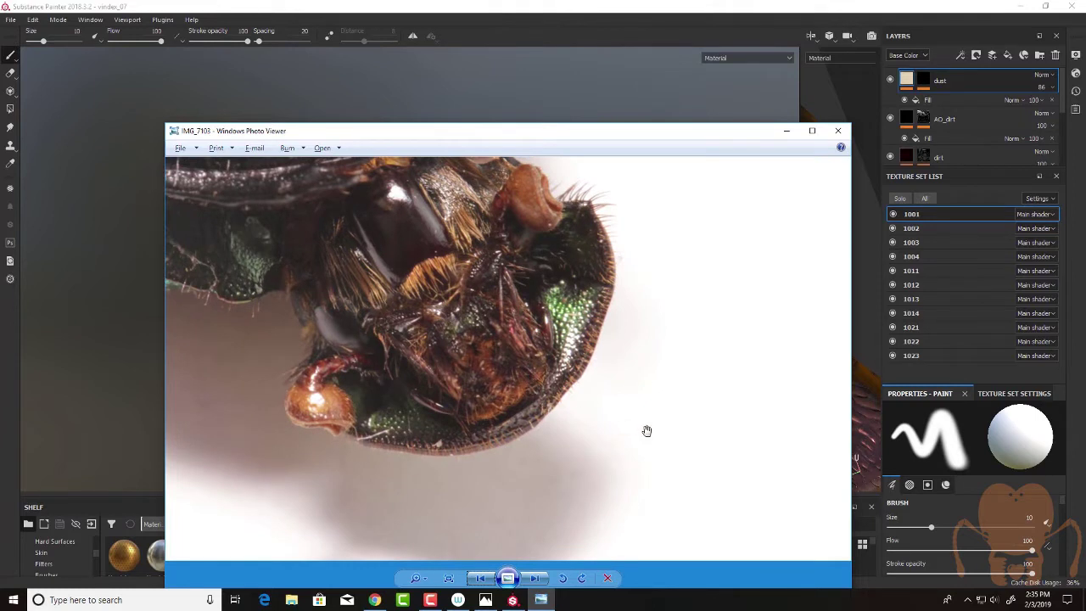
drag(647, 431, 494, 343)
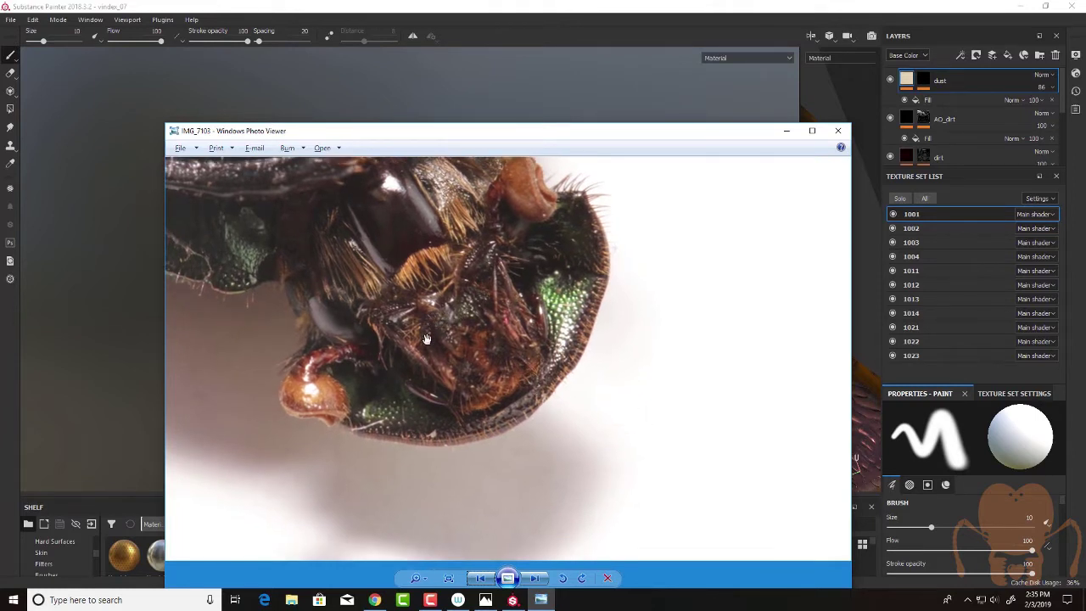
drag(597, 391, 587, 366)
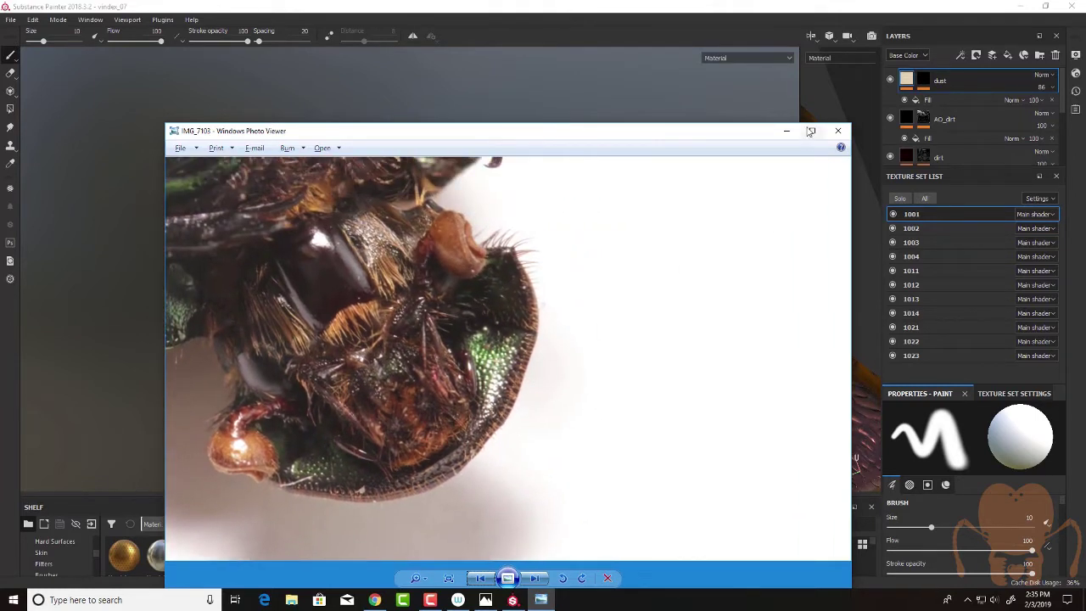
click(837, 130)
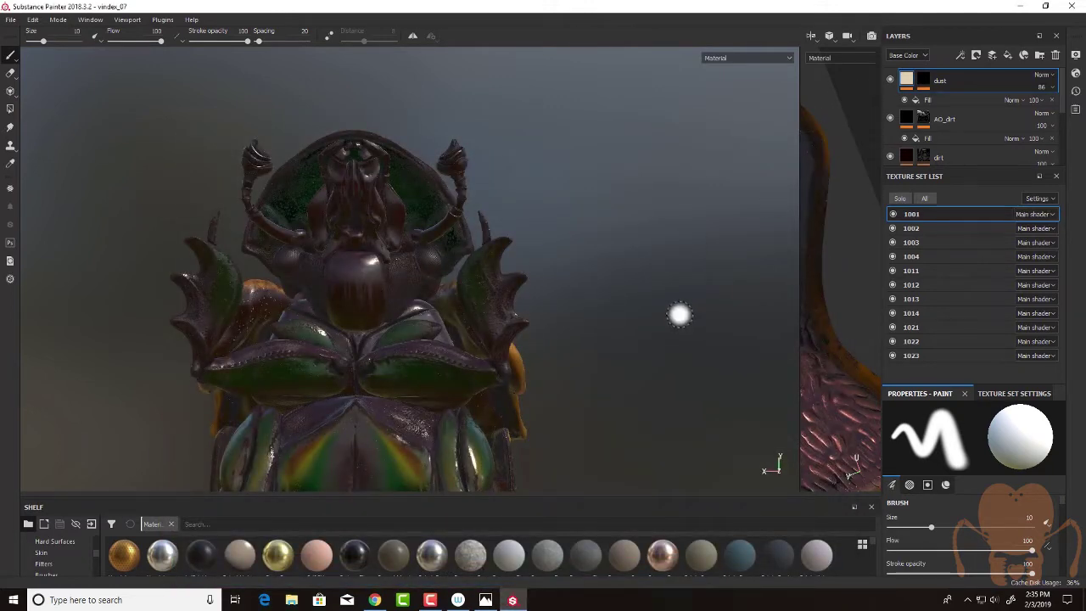
Step: Hide texture sets 1001 to 1004, 1011, 1014 and 1021 to 1023, keeping only 1012 and 1013 shown
alt+drag(612, 255, 675, 243)
click(893, 214)
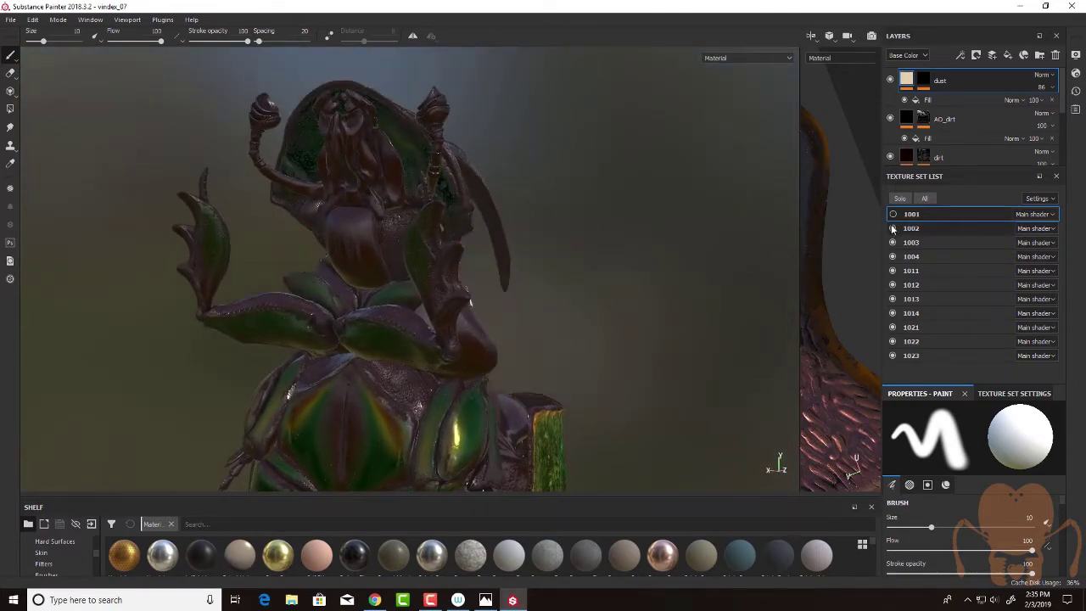
click(893, 228)
click(893, 243)
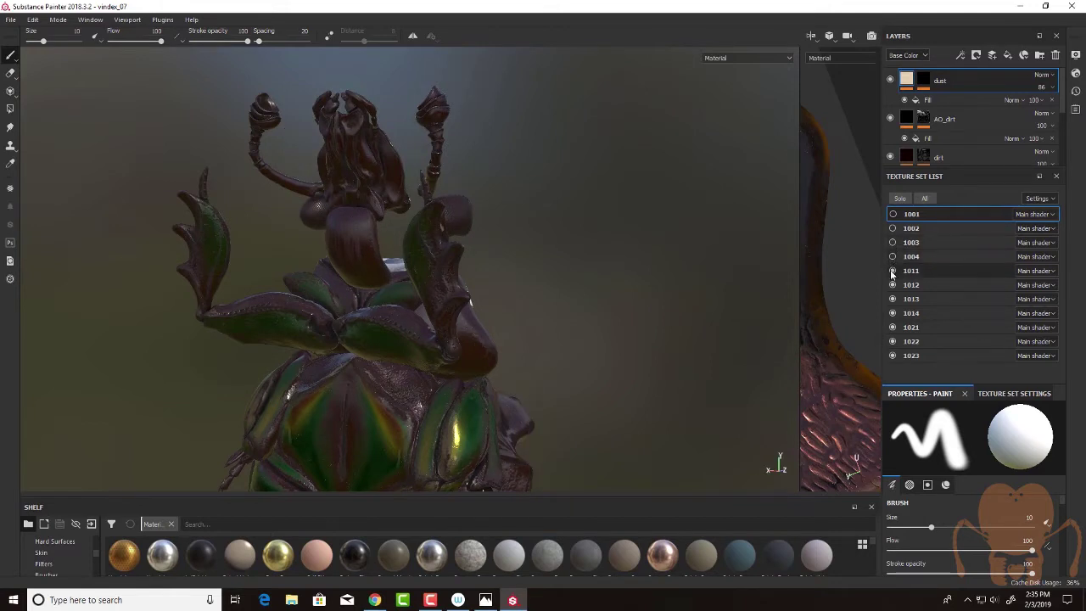
click(893, 270)
click(893, 285)
click(893, 285)
click(893, 299)
click(892, 299)
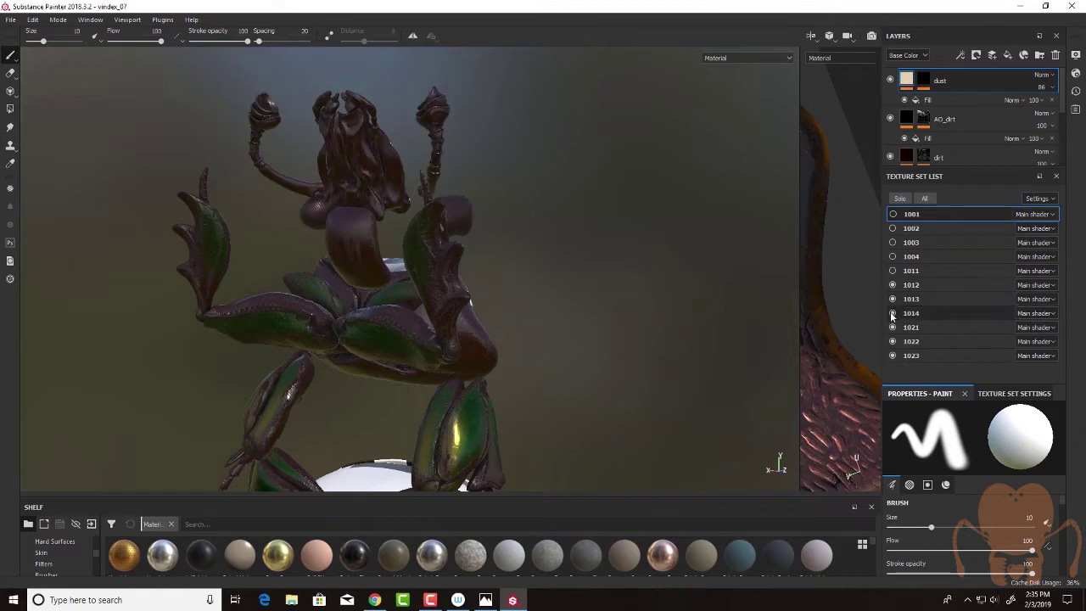
click(892, 313)
click(893, 328)
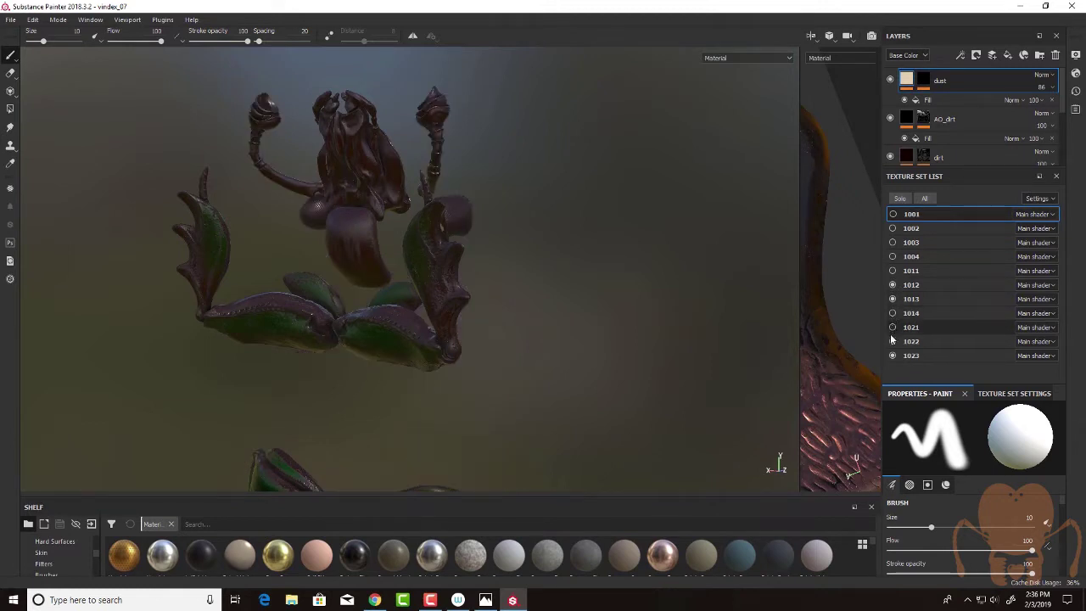
click(893, 342)
click(893, 356)
Step: Make texture set 1013 active and isolate its antennae and eyes by hiding texture set 1012
alt+drag(656, 292, 555, 227)
scroll(538, 153, up, 1)
alt+middle_drag(555, 227, 644, 357)
alt+drag(628, 246, 601, 222)
key(f)
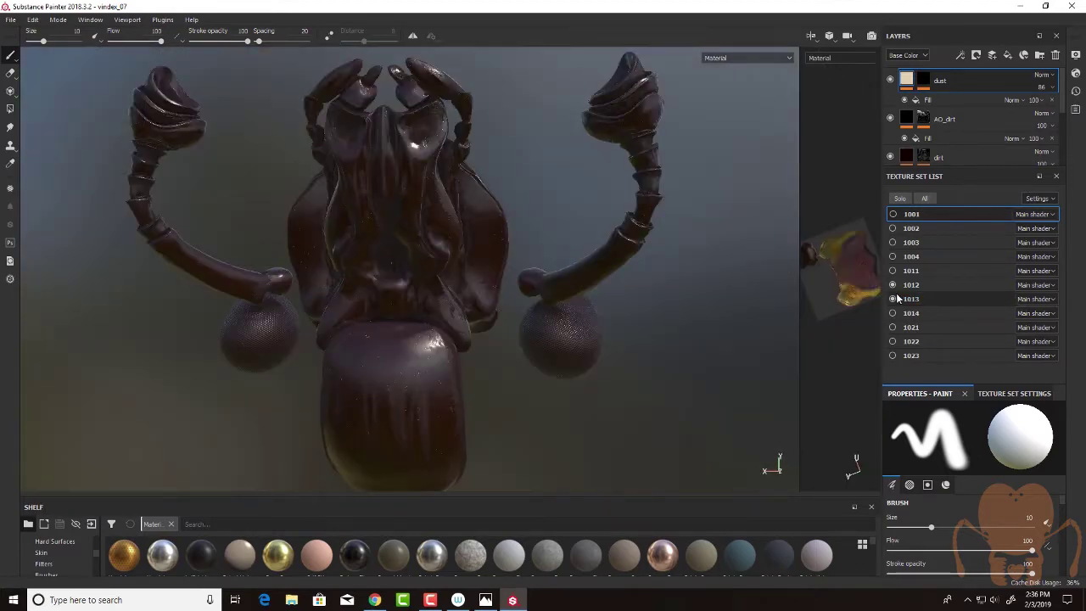
click(901, 299)
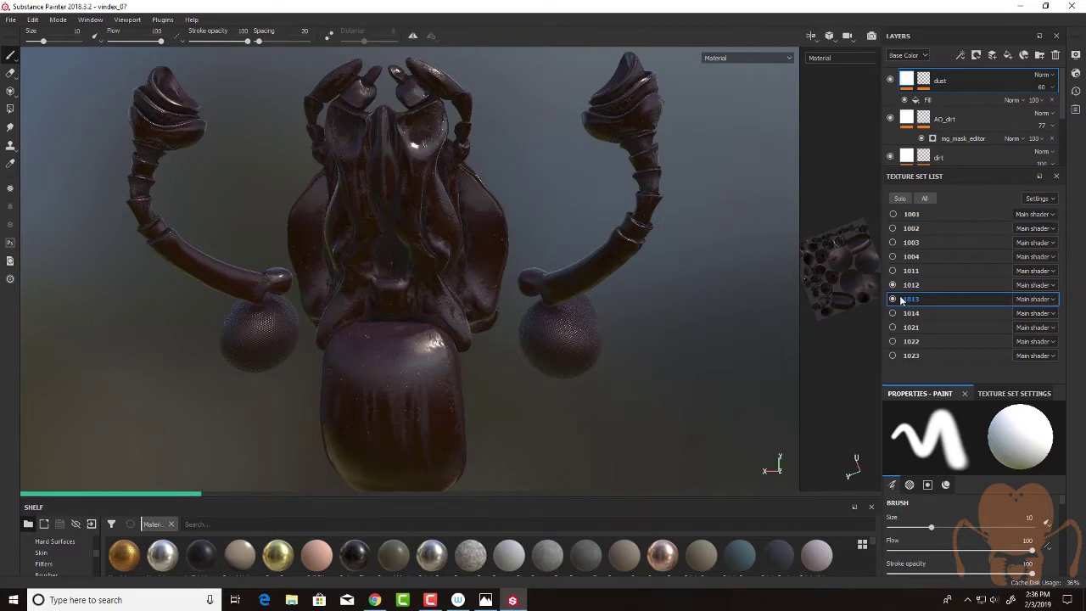
click(893, 299)
key(f)
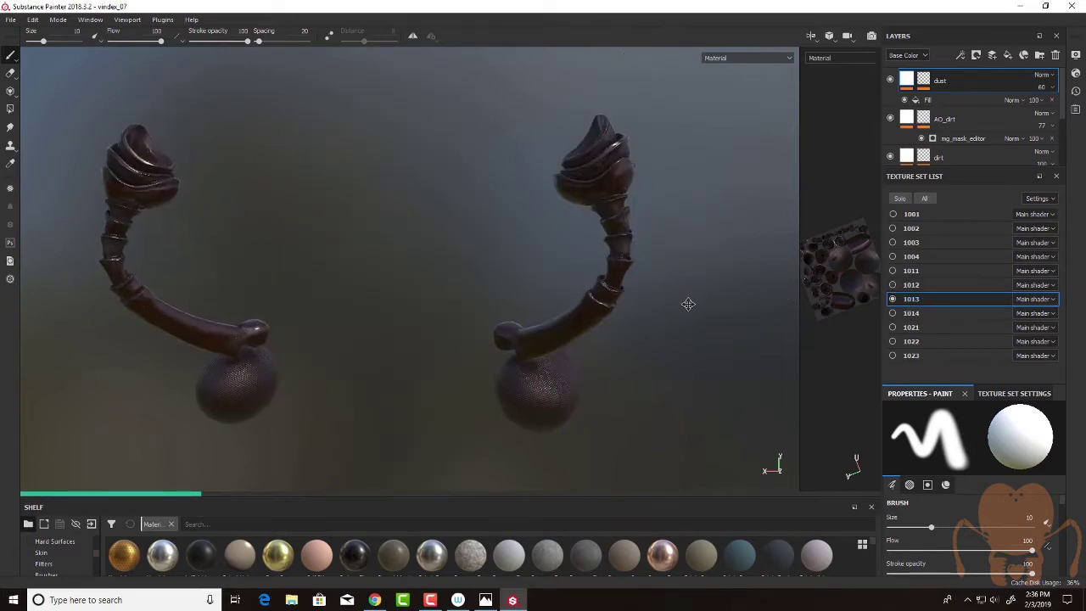
alt+drag(688, 303, 575, 303)
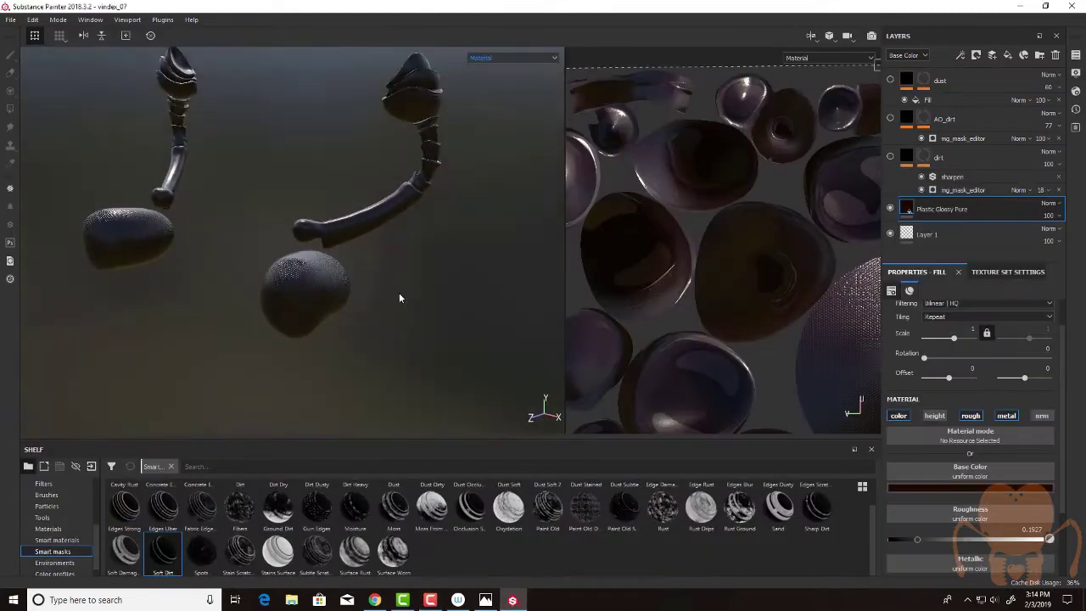
Step: Compare the antennae with the dust, AO_dirt and dirt layers shown and with all three hidden
alt+drag(400, 296, 475, 356)
click(891, 118)
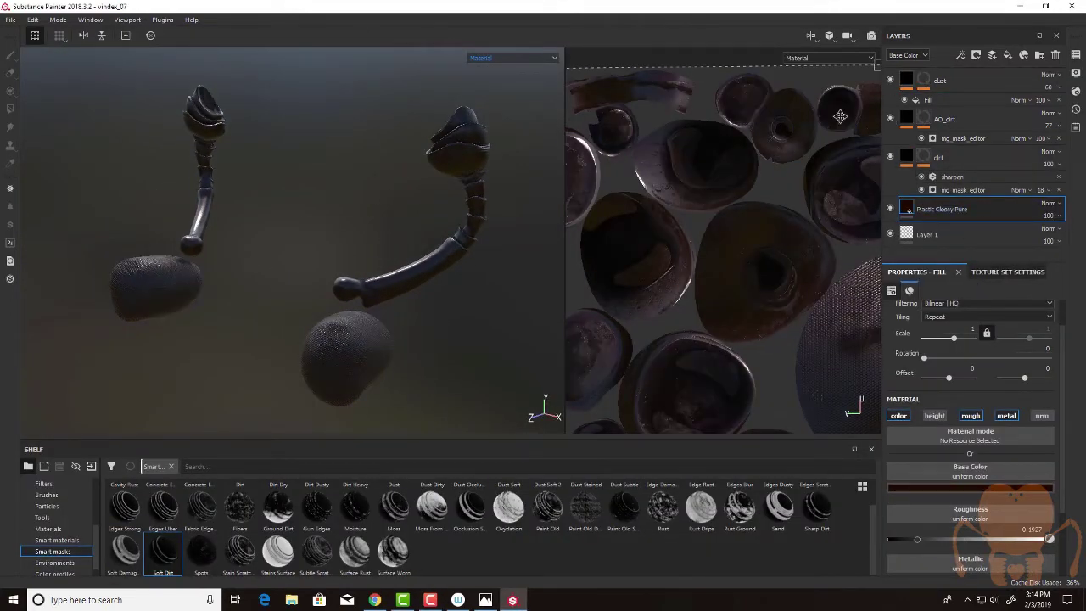
alt+drag(440, 328, 441, 354)
alt+right_drag(441, 354, 543, 380)
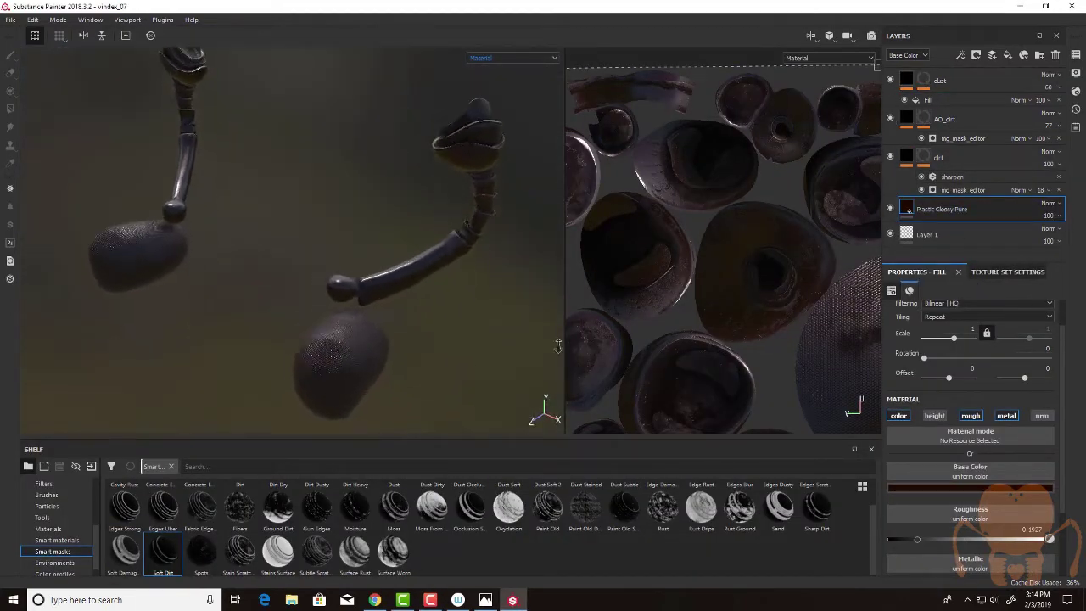
alt+middle_drag(543, 380, 447, 332)
alt+drag(447, 331, 776, 280)
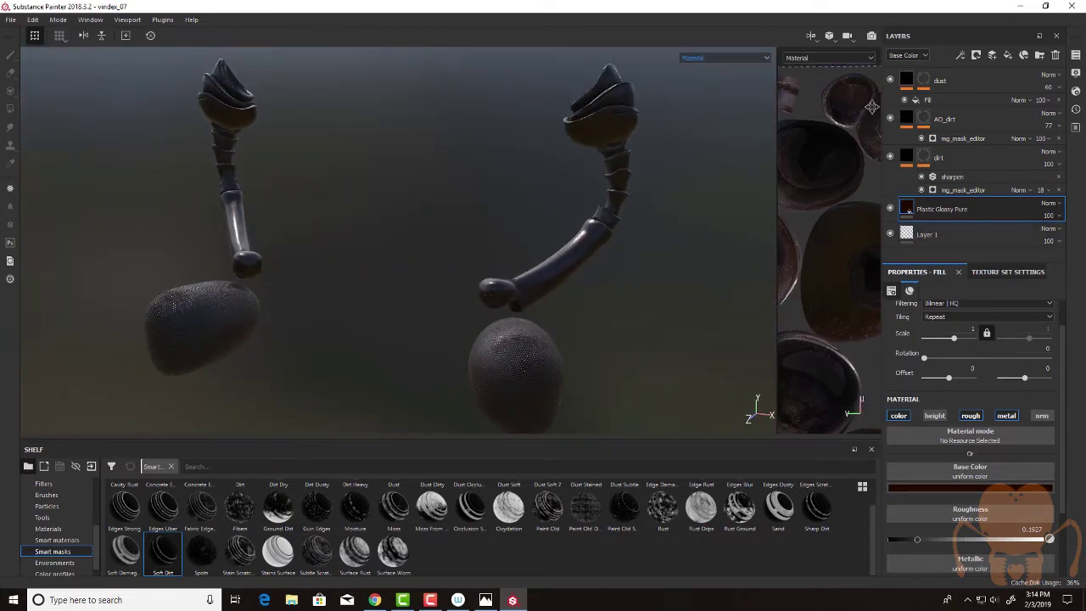
click(891, 80)
click(890, 118)
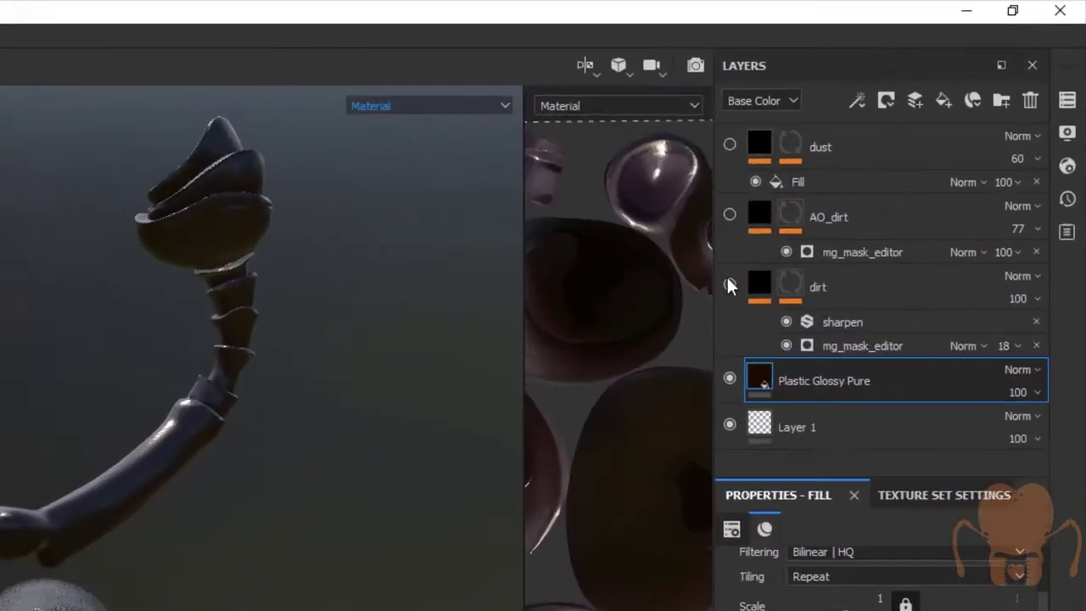
click(891, 157)
Step: Add a paint layer named addedColor directly above the Plastic Glossy Pure layer
alt+right_drag(566, 249, 673, 298)
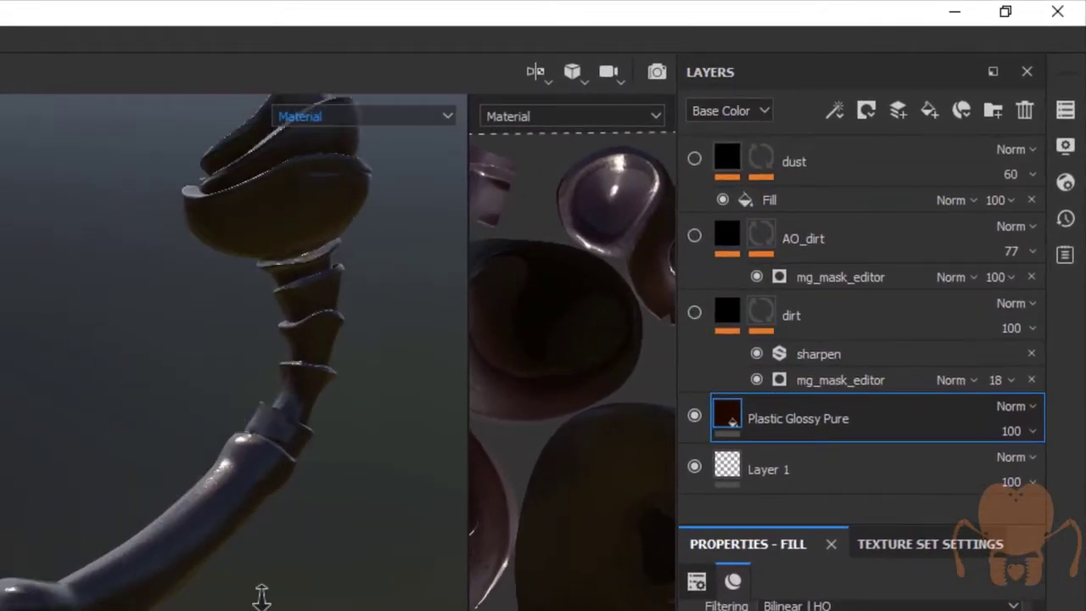
alt+drag(262, 597, 170, 607)
alt+right_drag(170, 608, 107, 599)
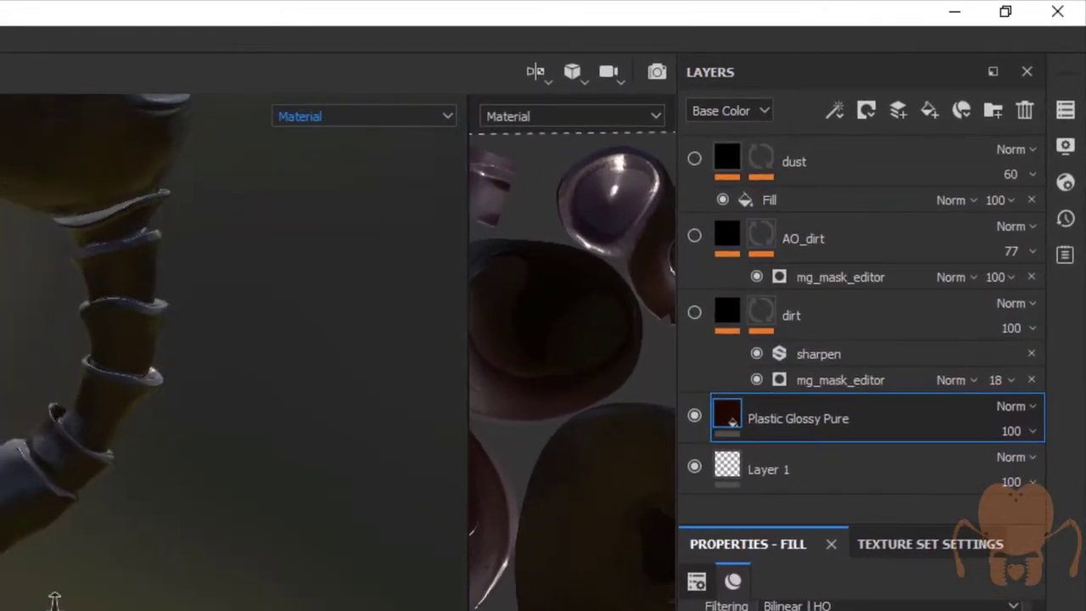
alt+middle_drag(161, 306, 82, 538)
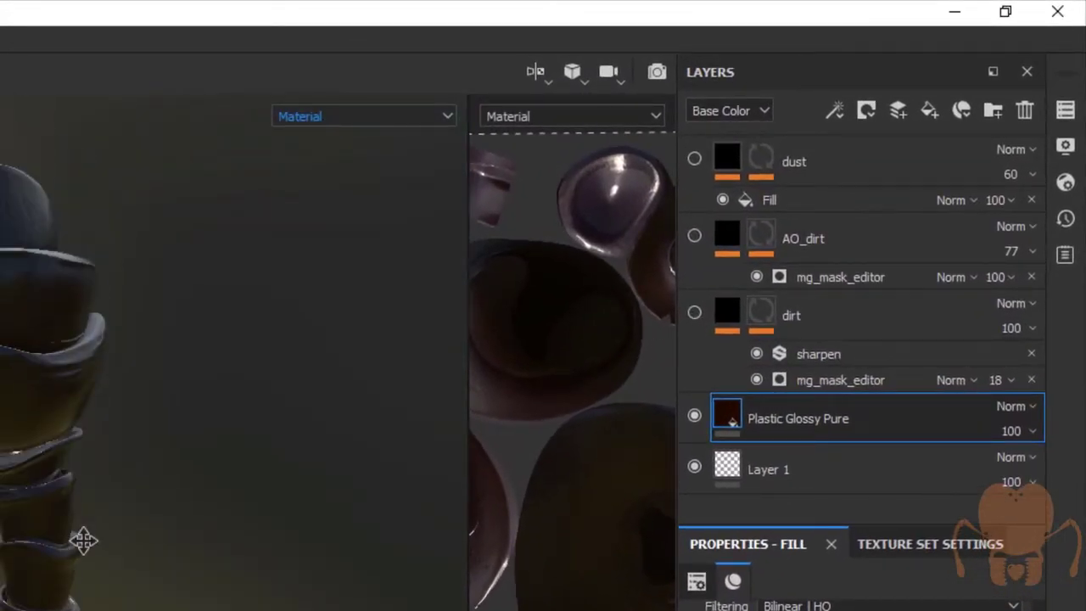
click(899, 114)
double_click(774, 424)
text(addedColor)
key(Return)
Step: Add a fill effect to the addedColor layer and give it a golden-orange base color
right_click(874, 412)
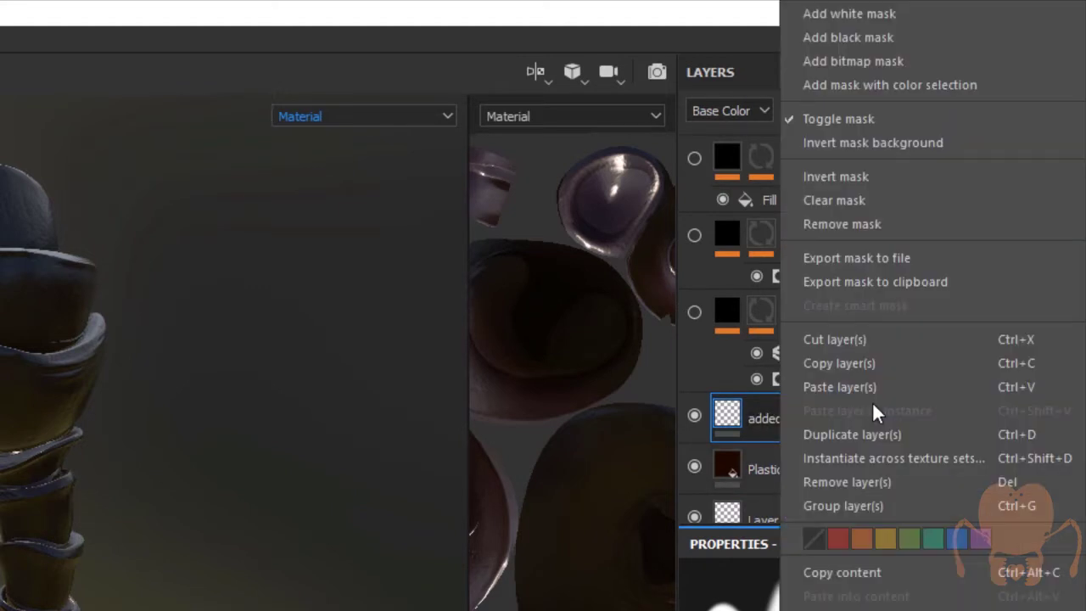
click(840, 609)
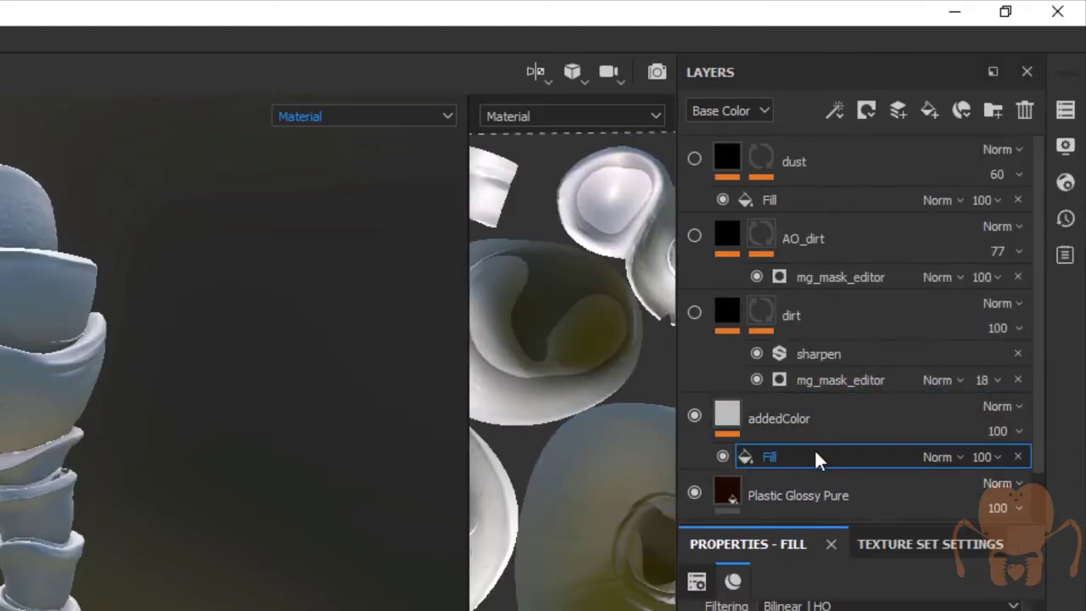
scroll(857, 598, down, 3)
click(987, 444)
click(1002, 479)
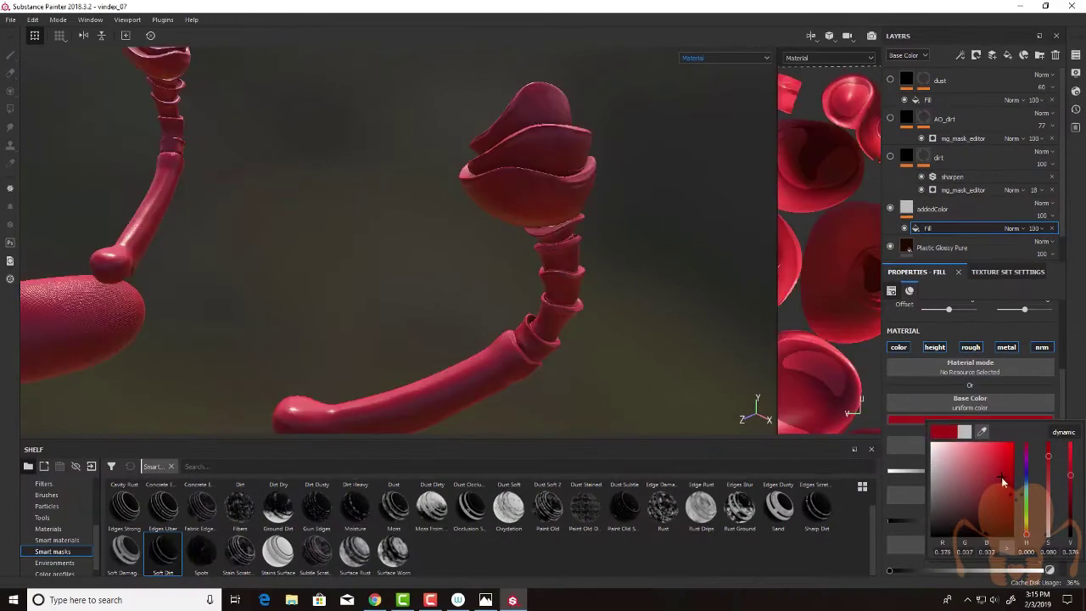
mouse_move(1027, 526)
mouse_down()
mouse_move(1021, 508)
mouse_move(1026, 523)
mouse_up()
click(1008, 501)
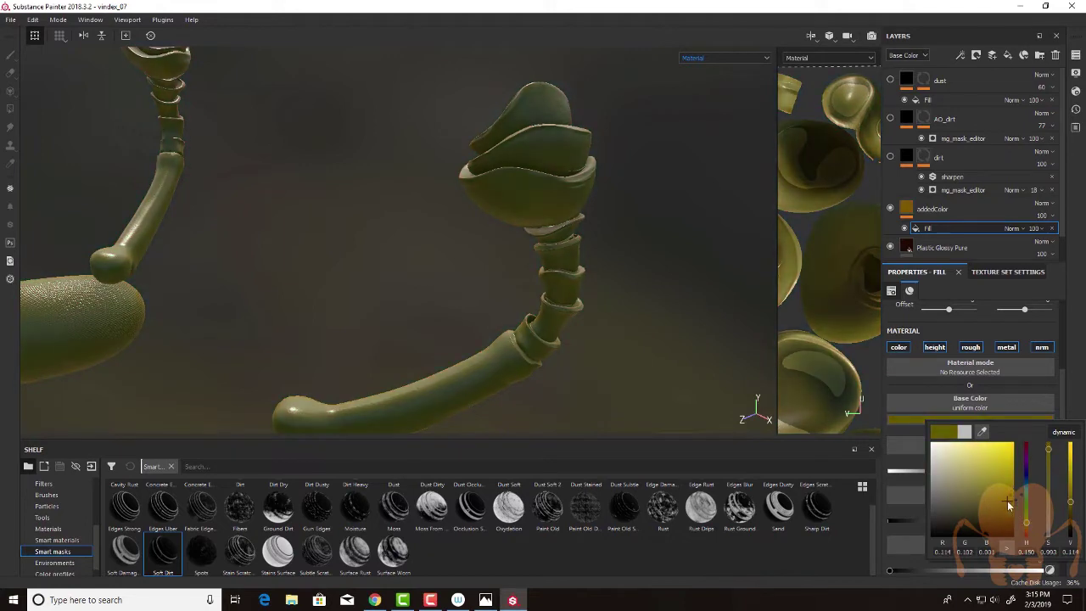
click(1026, 531)
click(1009, 463)
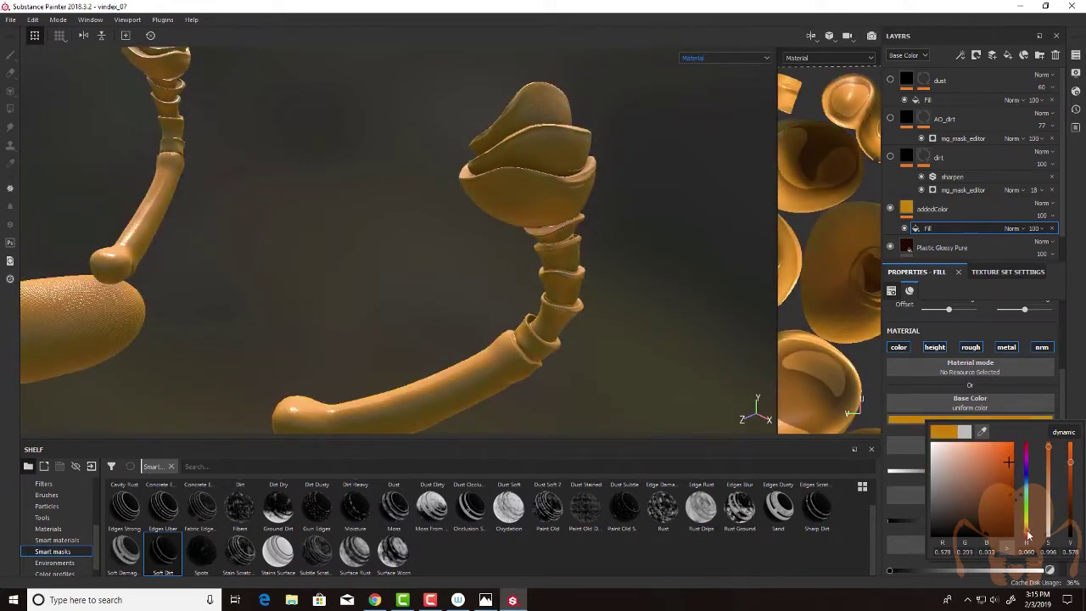
Step: Limit the fill to the color and roughness channels and set its roughness to about 0.17
scroll(983, 347, up, 1)
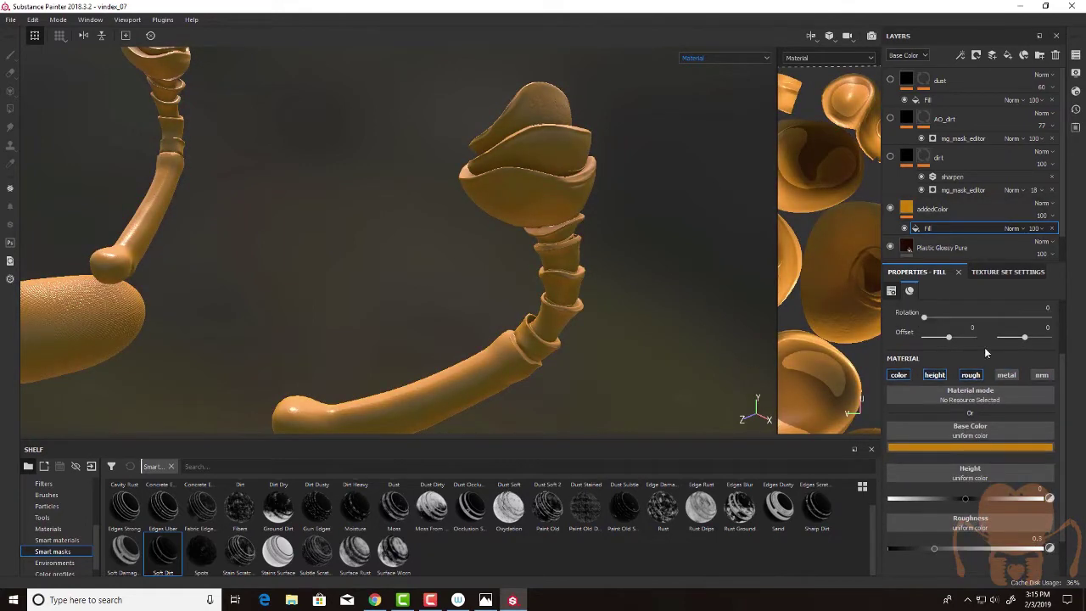
click(935, 375)
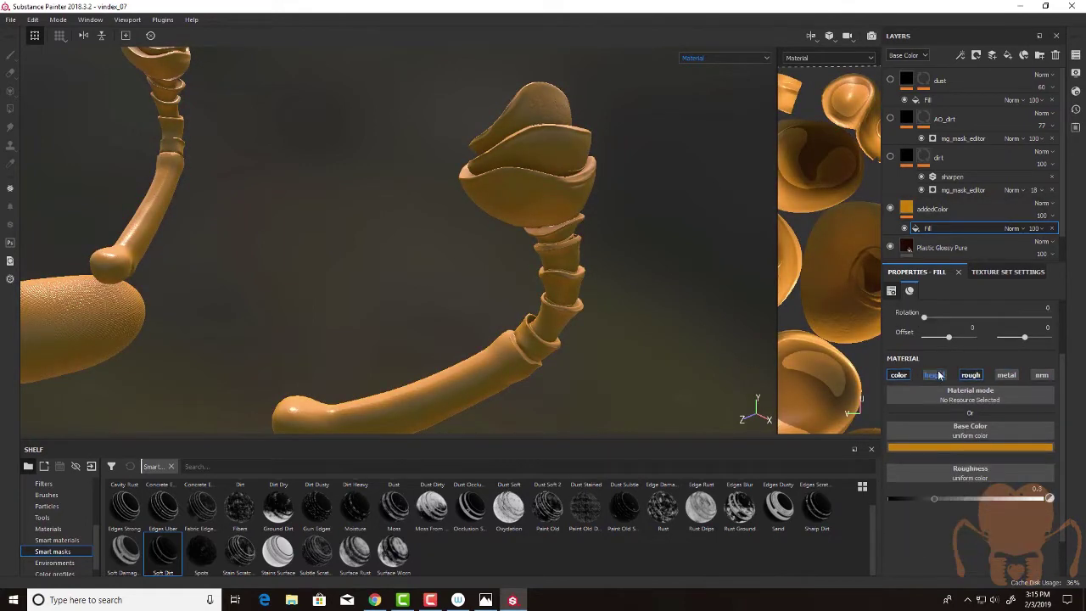
click(915, 498)
Step: Add a black mask to the addedColor layer
alt+drag(630, 342, 654, 288)
alt+middle_drag(654, 288, 755, 272)
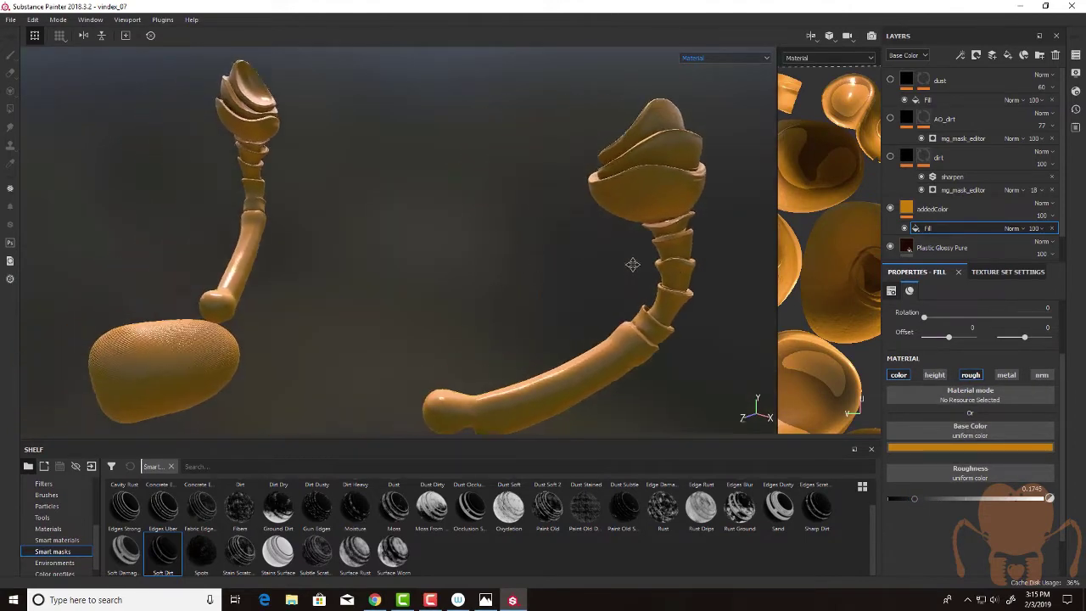
alt+drag(616, 269, 662, 246)
click(958, 212)
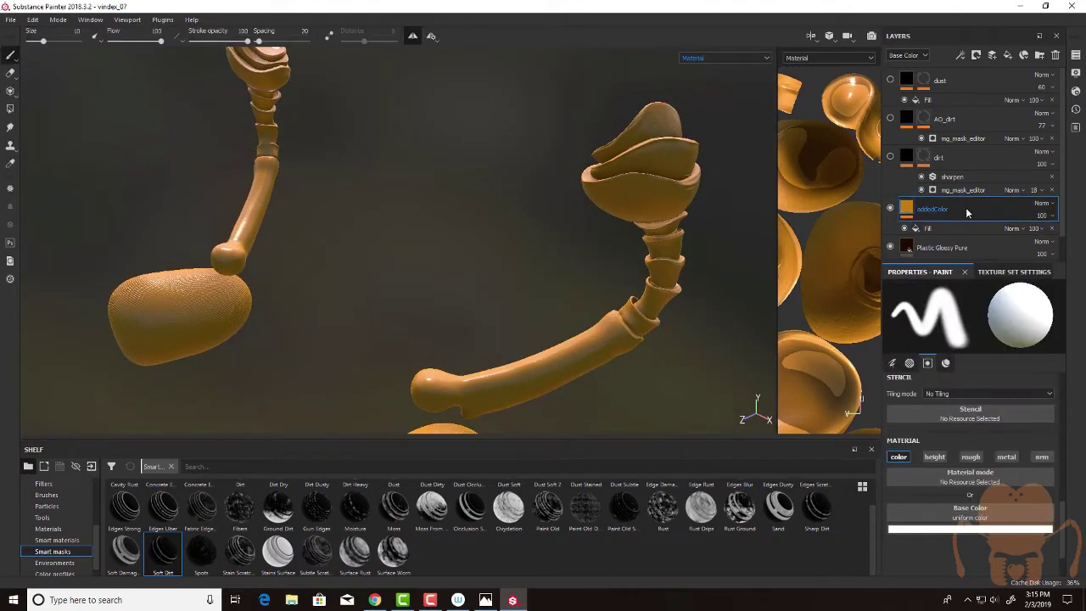
right_click(966, 212)
click(976, 33)
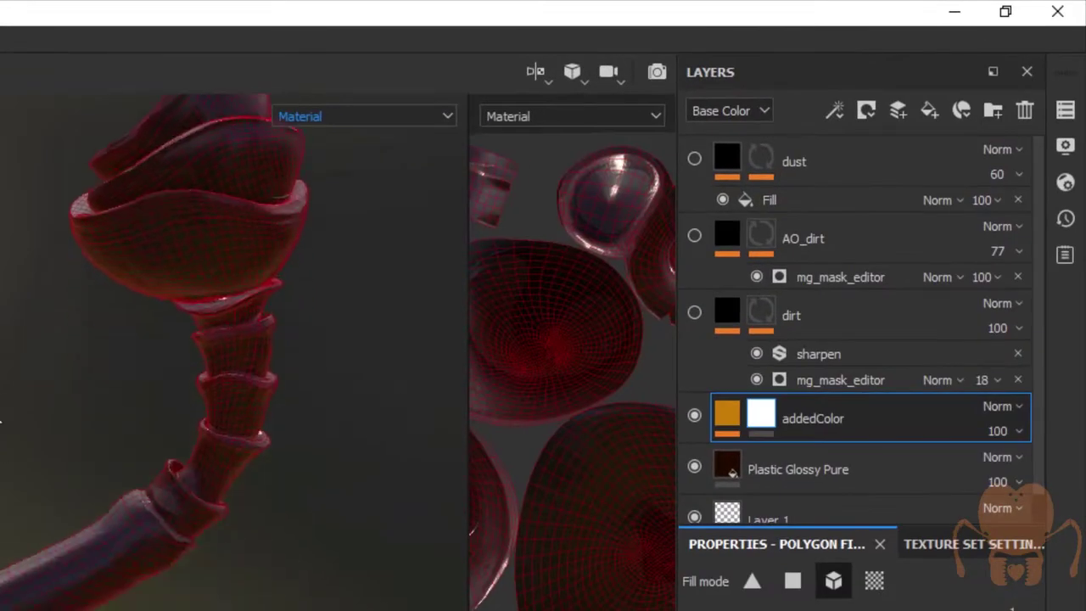
Step: Reveal the orange on all antenna segments by mesh-filling them white in the addedColor mask, leaving the eyes masked out
alt+drag(195, 339, 229, 374)
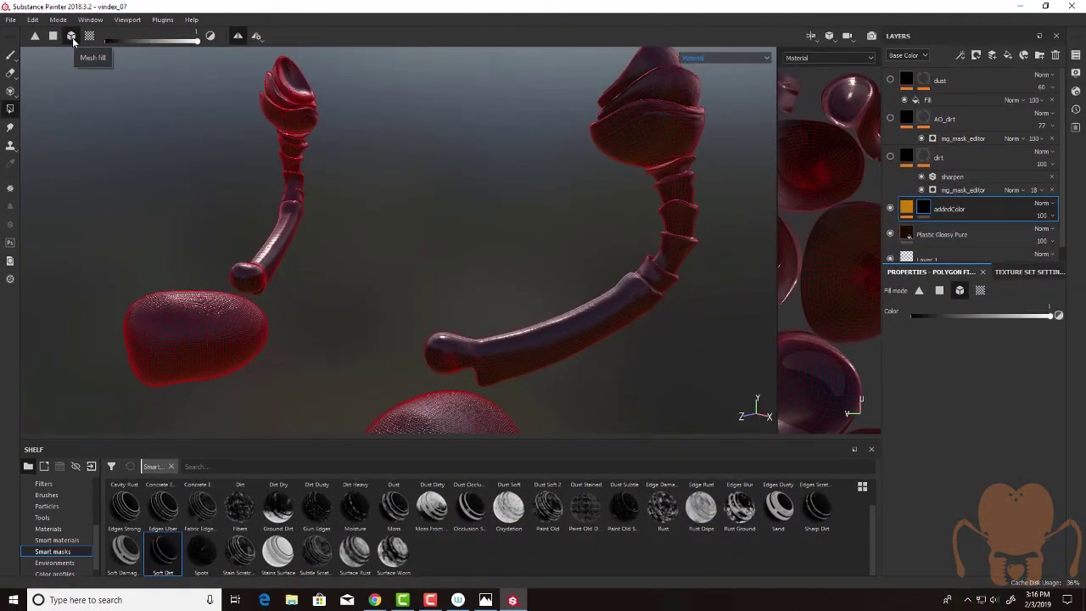
alt+middle_drag(649, 91, 611, 142)
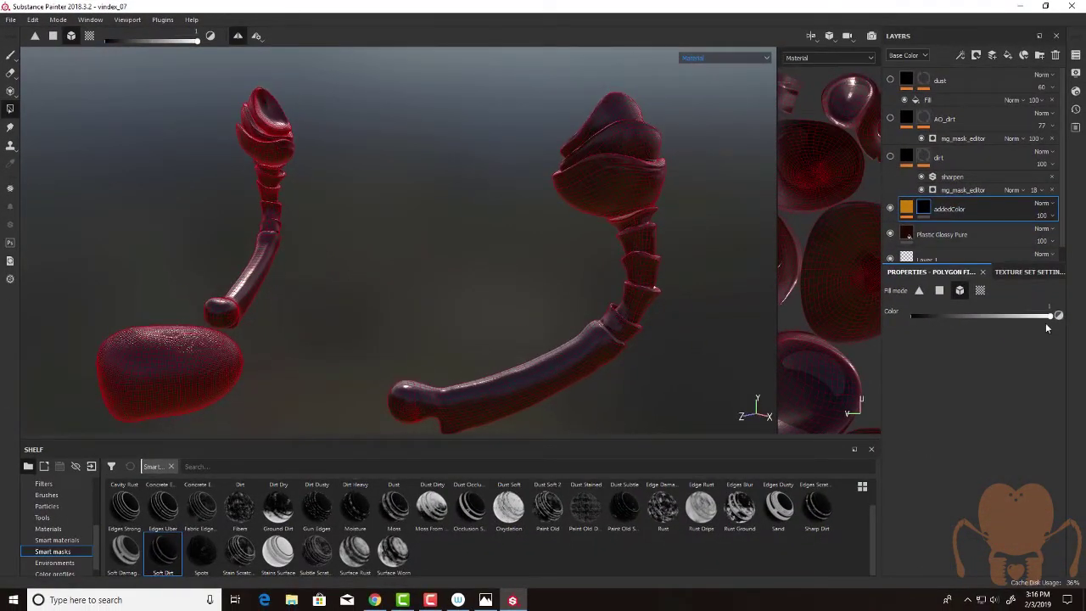
click(604, 113)
alt+drag(471, 102, 426, 160)
alt+middle_drag(672, 120, 619, 263)
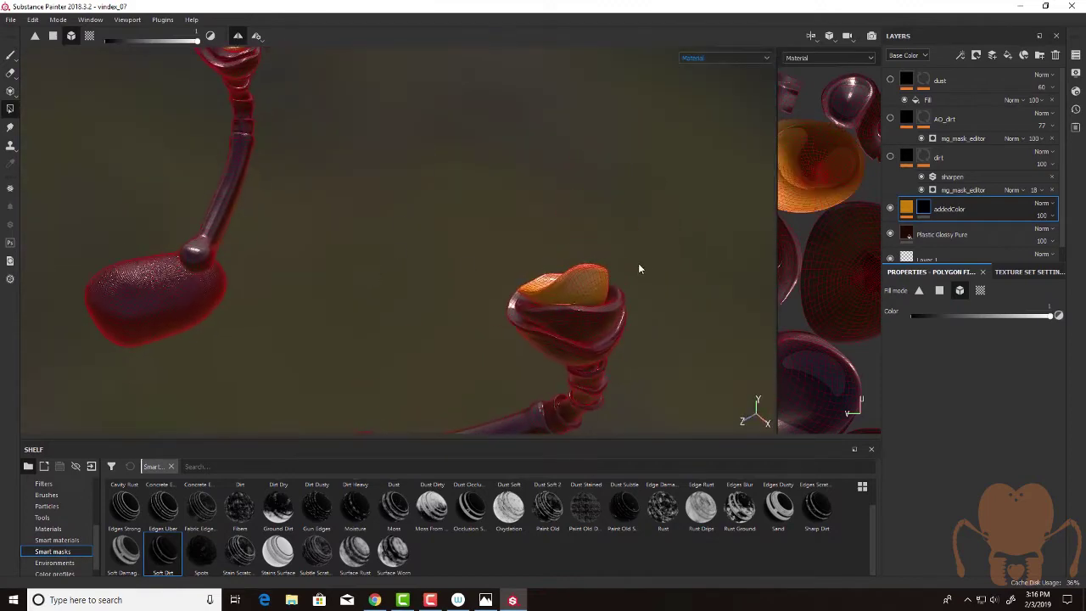
alt+drag(509, 263, 466, 188)
alt+drag(342, 158, 533, 205)
alt+drag(539, 255, 462, 340)
alt+drag(378, 286, 687, 223)
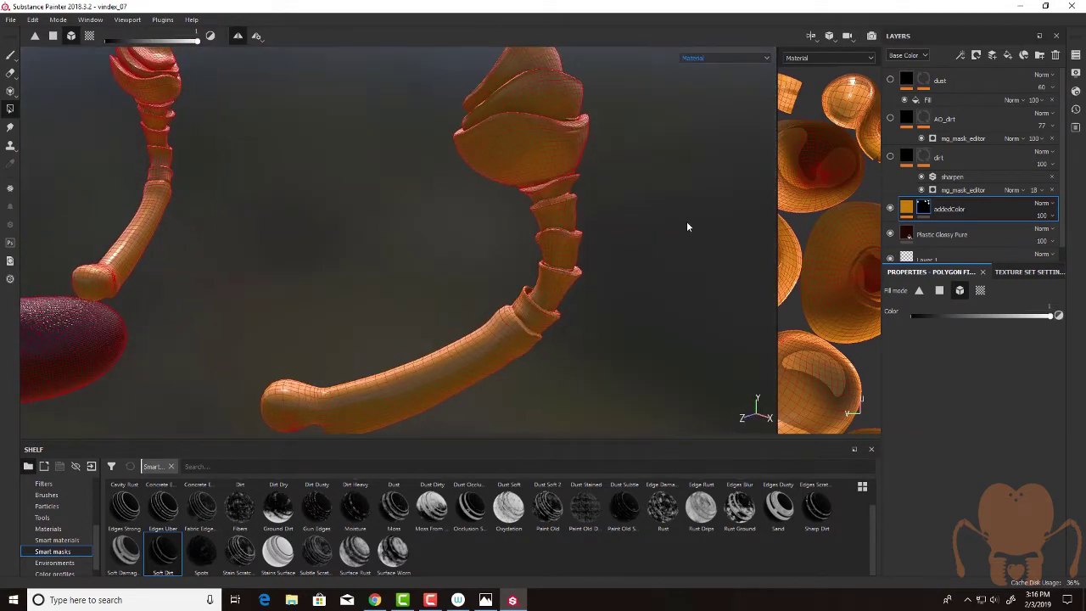
Step: Add a paint effect to the addedColor mask and set the brush's grayscale value to 0
right_click(923, 210)
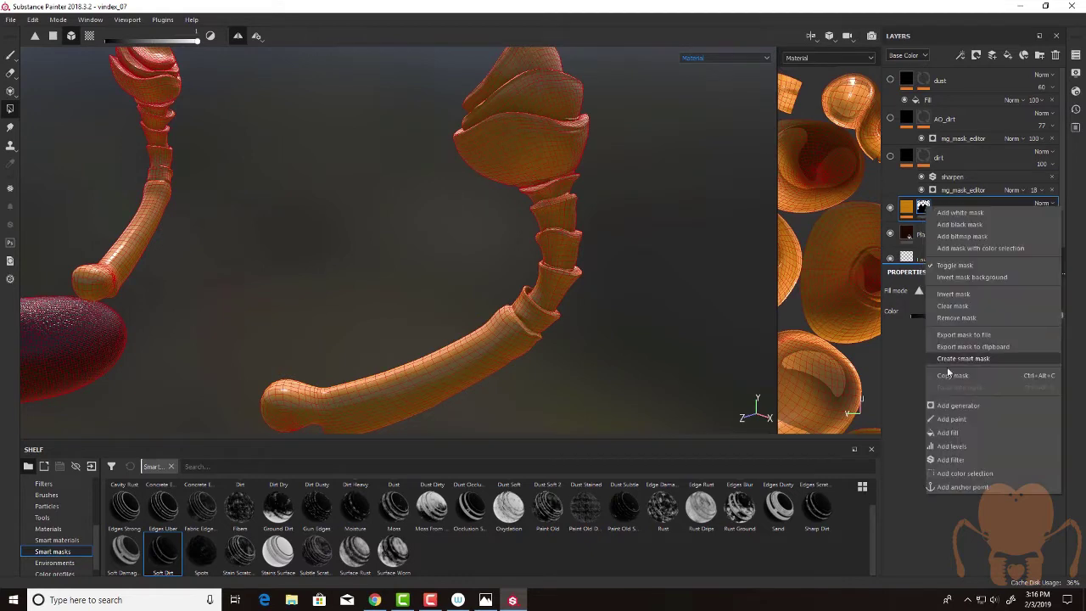
click(950, 416)
click(11, 55)
alt+middle_drag(369, 174, 347, 220)
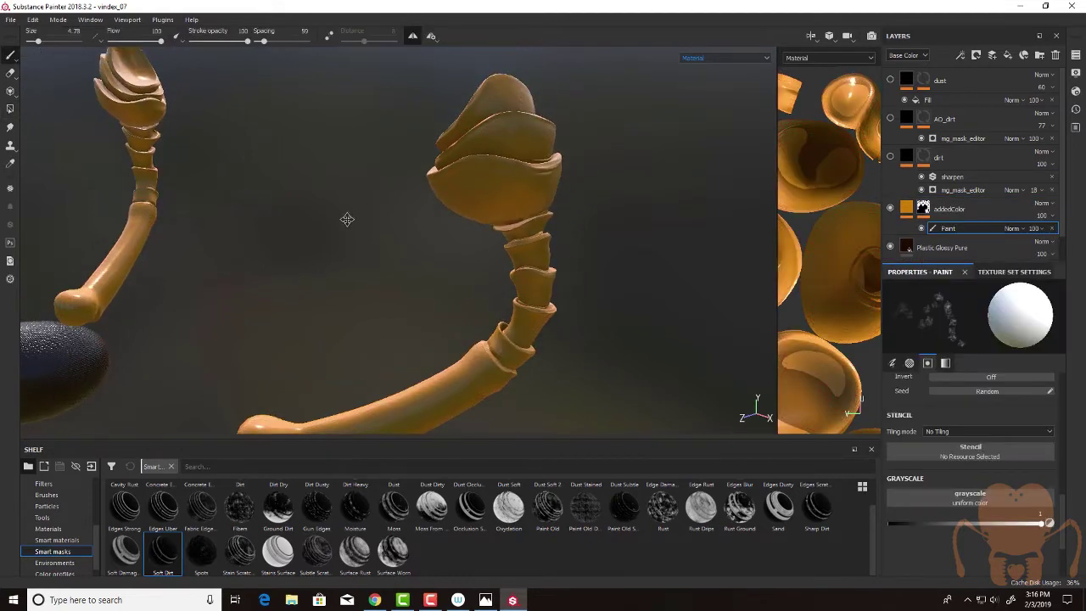
mouse_move(346, 219)
alt+mouse_down()
mouse_move(327, 167)
mouse_move(436, 165)
alt+mouse_up()
click(888, 524)
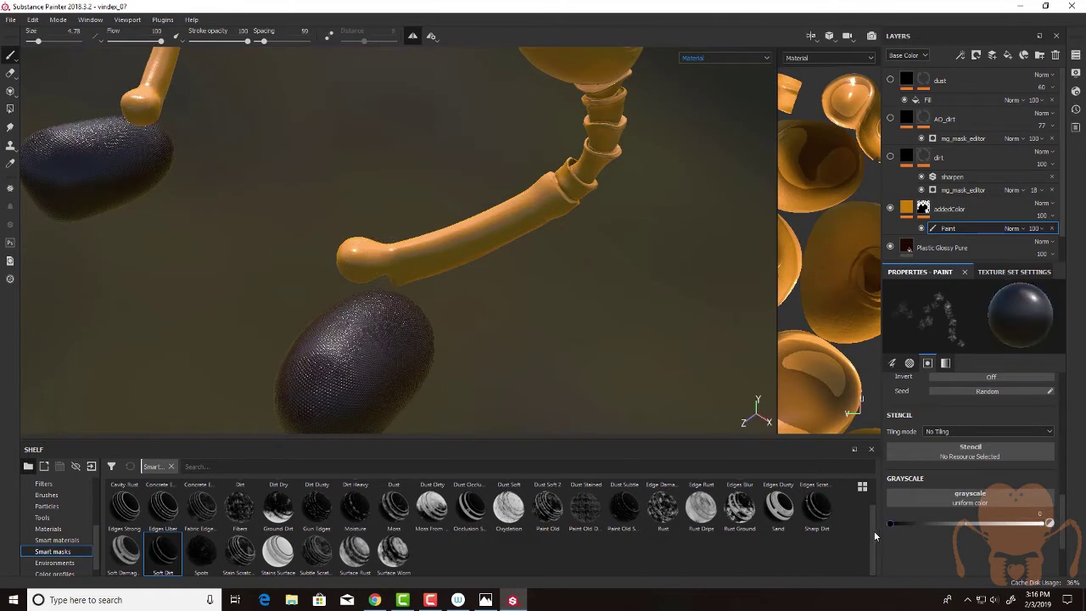
Step: Paint the orange away from the antenna's ball-shaped base and the start of its long segment with the Basic Soft brush
drag(363, 253, 365, 254)
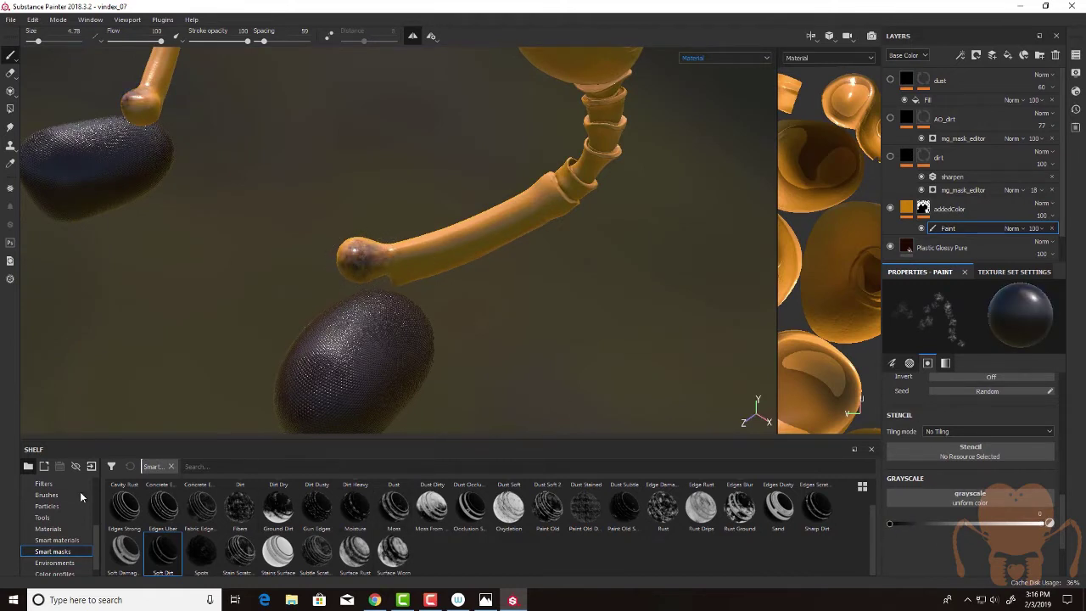
scroll(79, 520, up, 3)
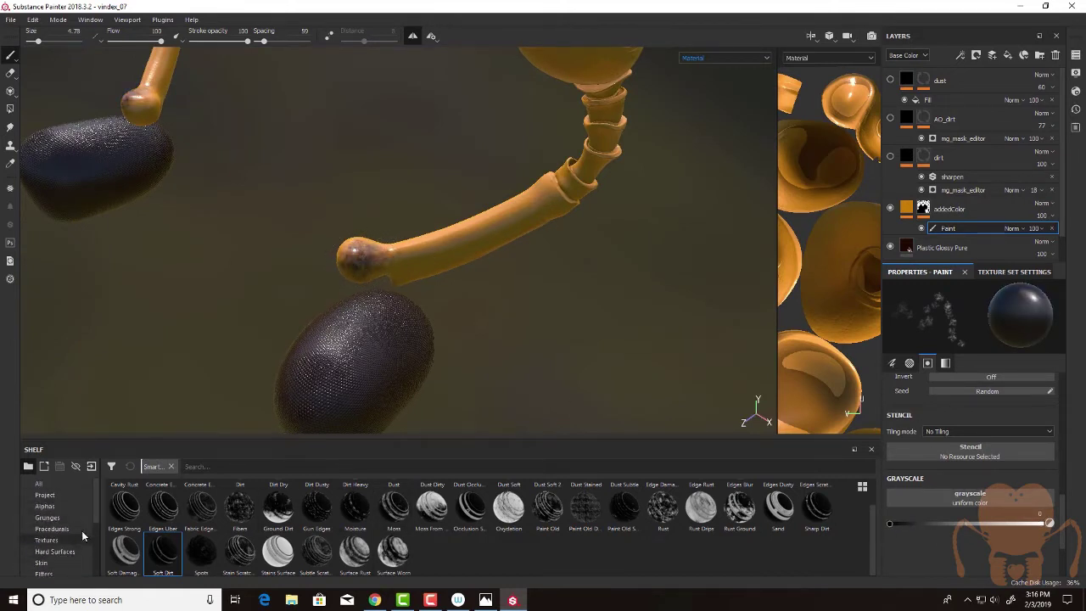
scroll(96, 509, down, 2)
click(73, 541)
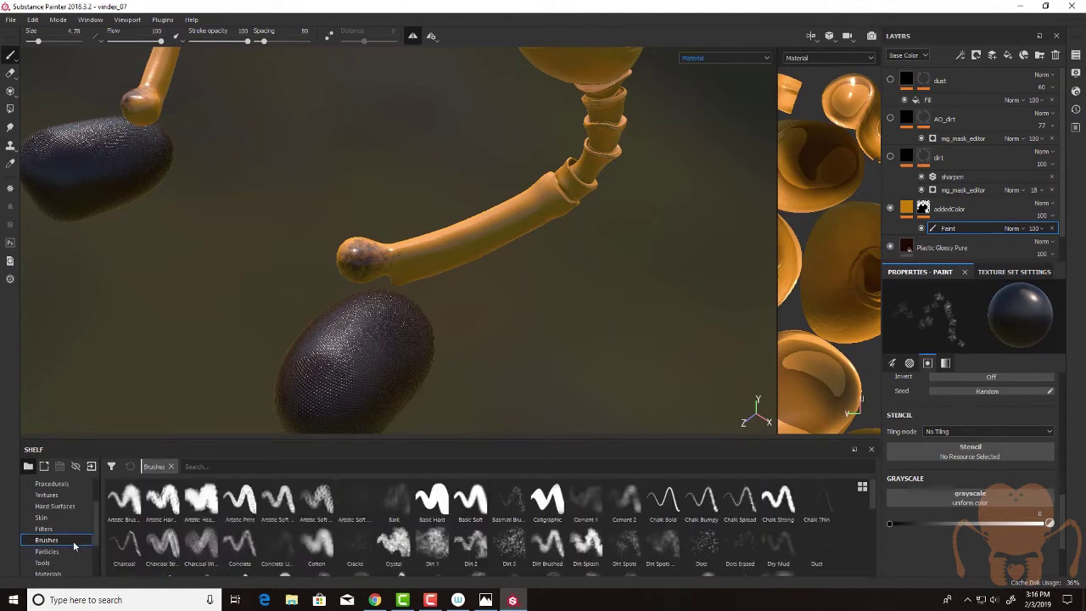
click(470, 500)
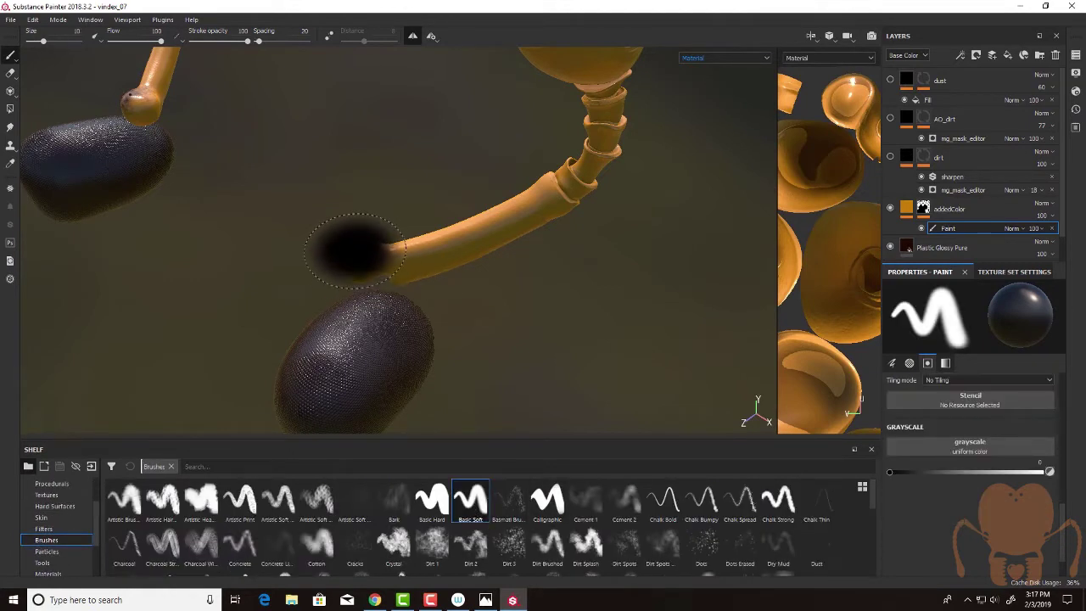
drag(355, 251, 407, 253)
Step: Lower the stroke opacity to 21 and soften the dark-to-orange transition on the antenna's long segment
drag(218, 41, 203, 41)
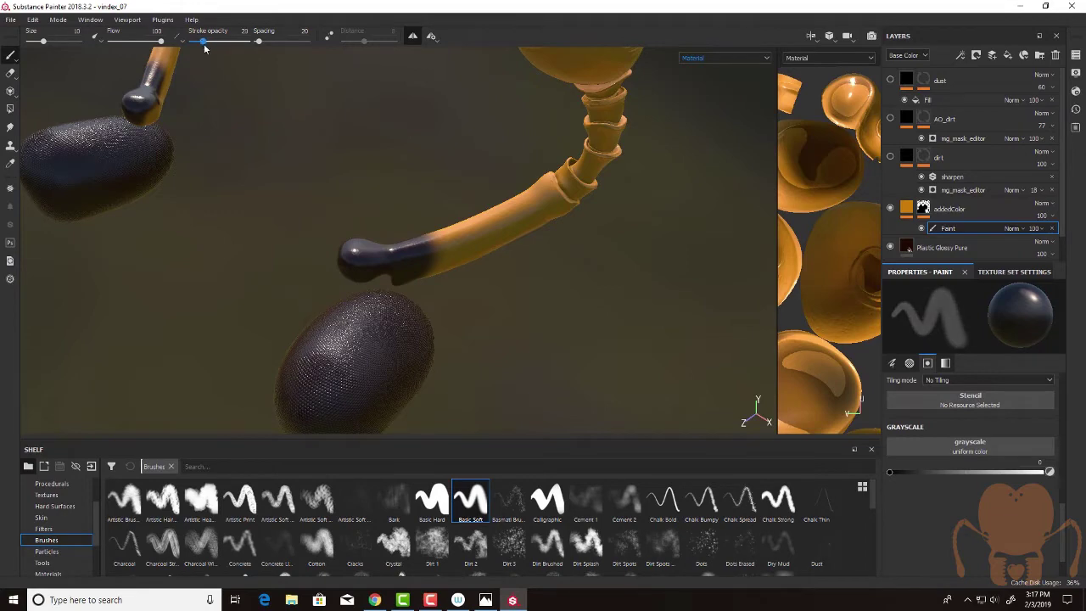
click(450, 241)
alt+drag(486, 282, 425, 208)
alt+drag(449, 302, 509, 370)
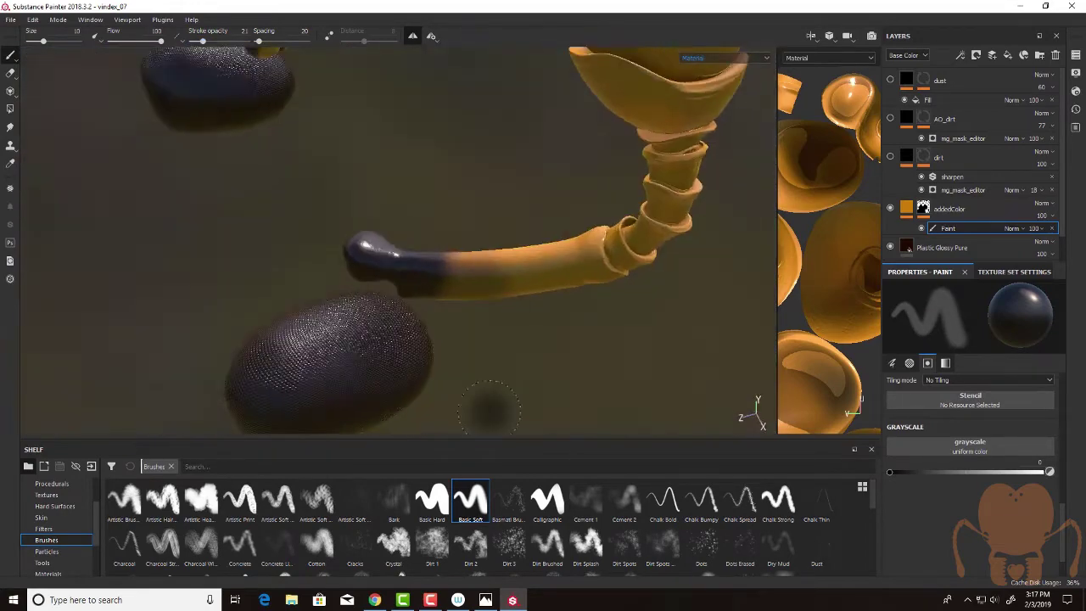
Step: In the Base Color display, blend the mask transition around the long segment at a stroke opacity of 36
click(725, 57)
click(704, 74)
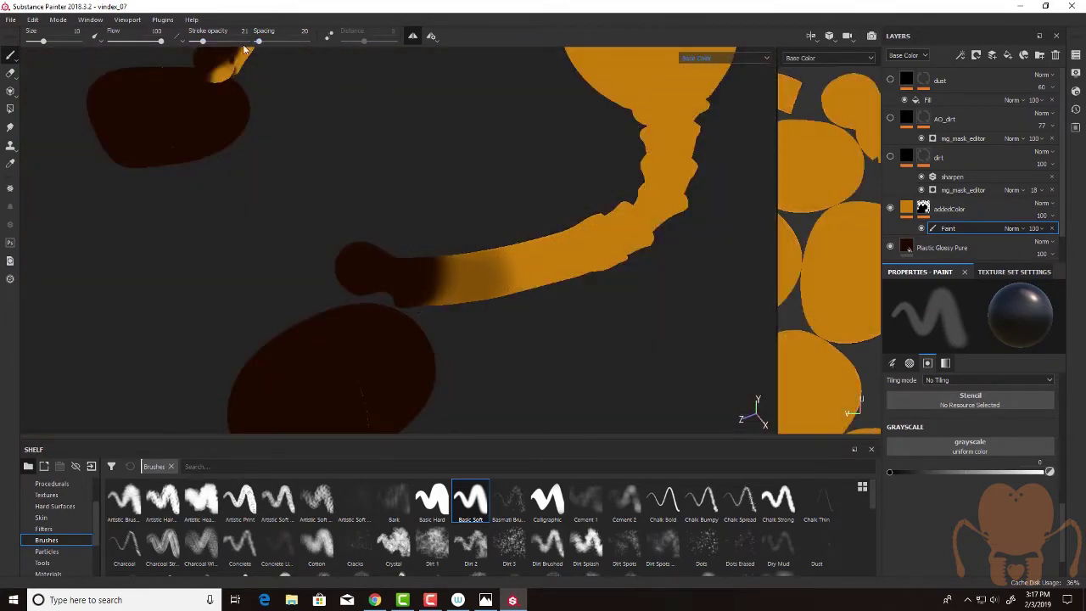
drag(202, 41, 211, 41)
mouse_move(462, 270)
mouse_down()
mouse_move(444, 298)
mouse_move(462, 286)
mouse_up()
mouse_move(504, 336)
alt+mouse_down()
mouse_move(437, 279)
mouse_move(407, 232)
mouse_move(543, 325)
mouse_move(519, 341)
mouse_move(526, 347)
mouse_move(538, 351)
mouse_move(568, 315)
alt+mouse_up()
mouse_move(648, 243)
alt+mouse_down()
mouse_move(609, 318)
mouse_move(589, 266)
mouse_move(641, 298)
mouse_move(534, 279)
mouse_move(606, 297)
mouse_move(640, 290)
alt+mouse_up()
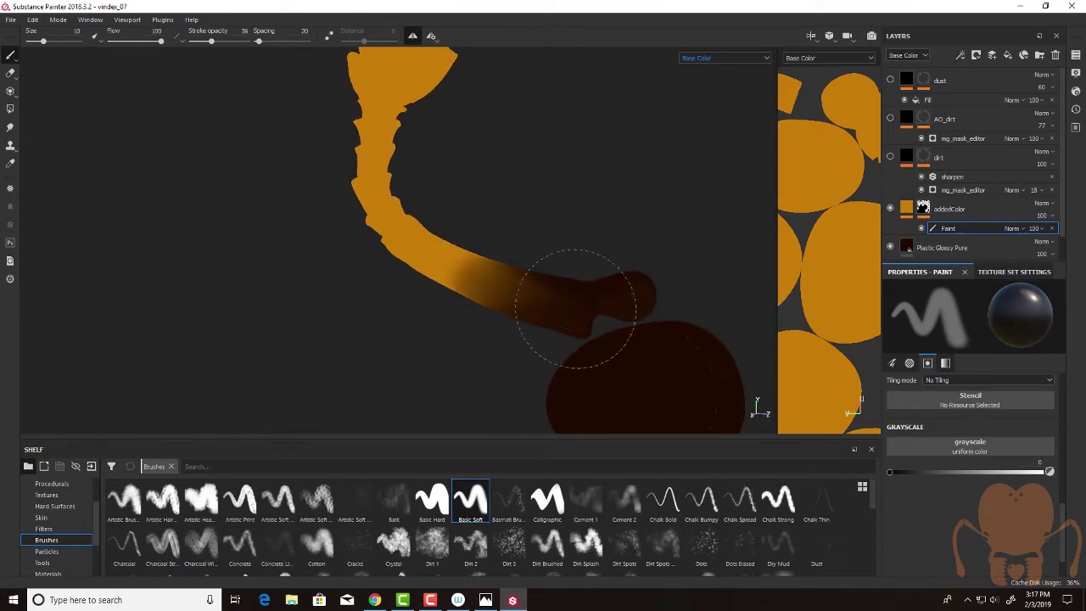
Step: Return the viewport to the Material display and examine the color transition on both antennae from several angles
alt+drag(545, 325, 561, 298)
click(717, 59)
click(712, 71)
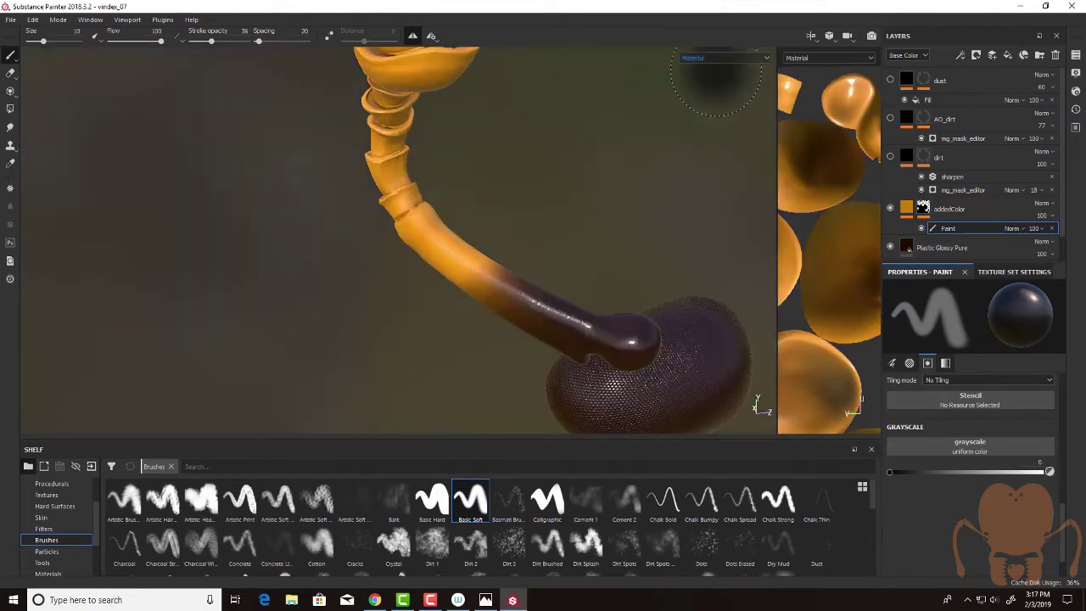
alt+drag(705, 100, 644, 136)
scroll(176, 231, down, 3)
alt+drag(177, 231, 425, 282)
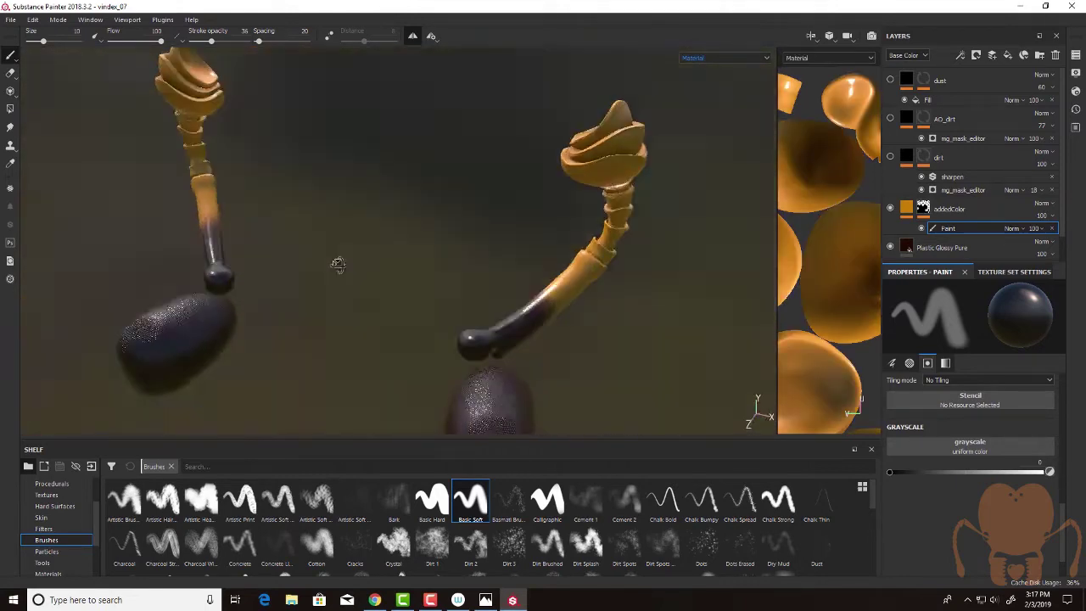
alt+drag(326, 251, 492, 293)
Step: Add a paint effect above the fill in the addedColor layer's content
click(909, 209)
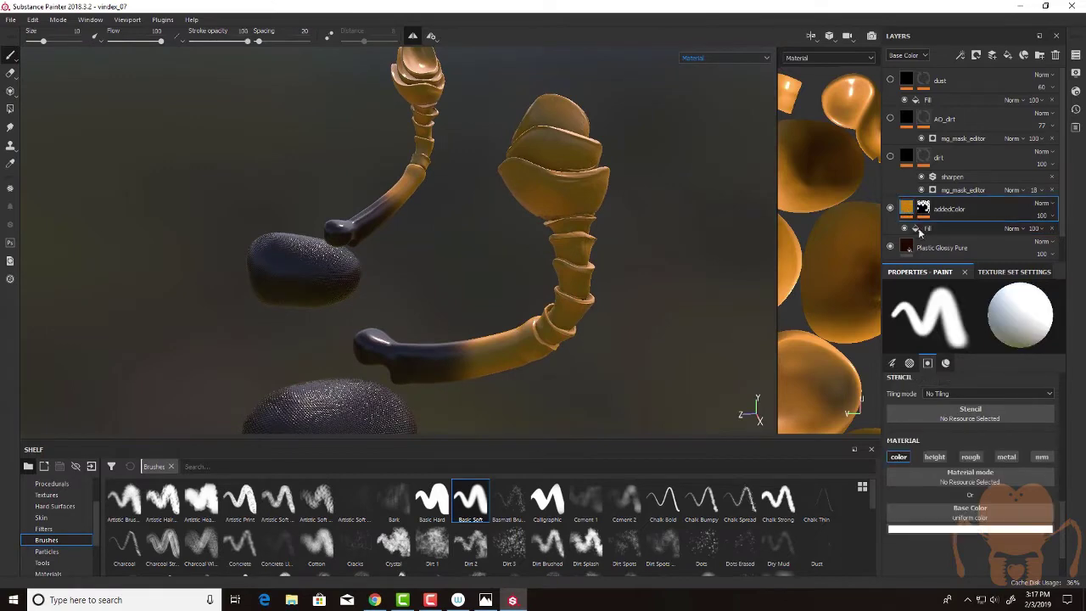
drag(996, 264, 996, 369)
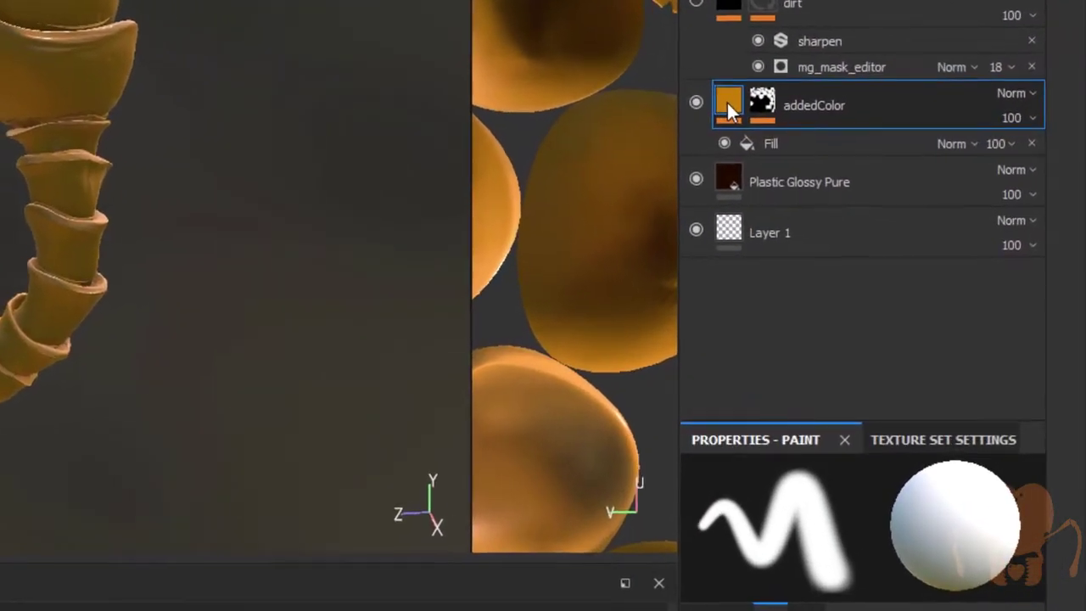
mouse_move(906, 207)
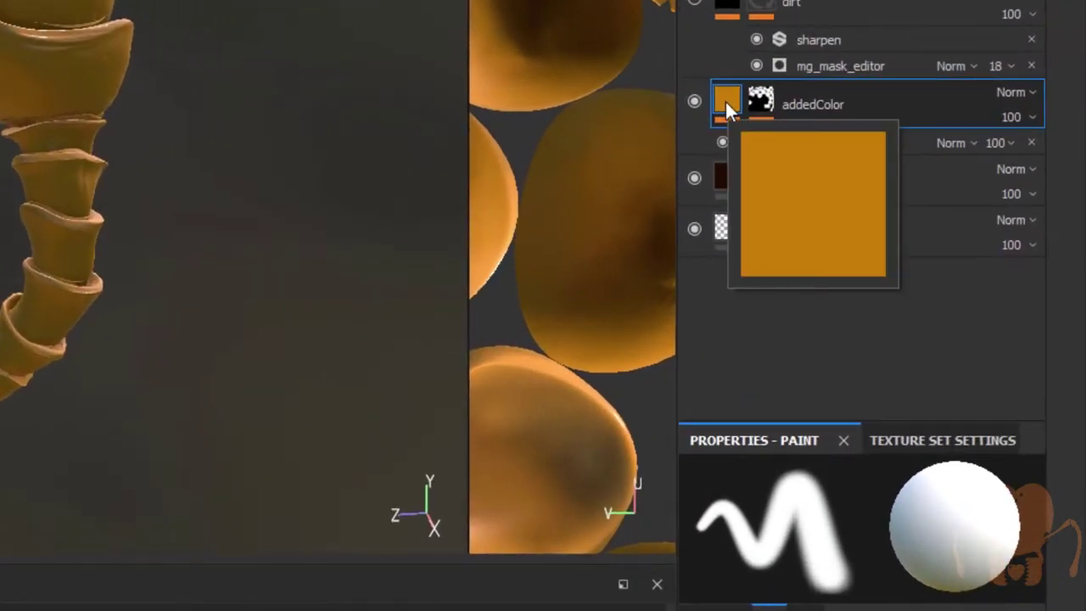
right_click(725, 102)
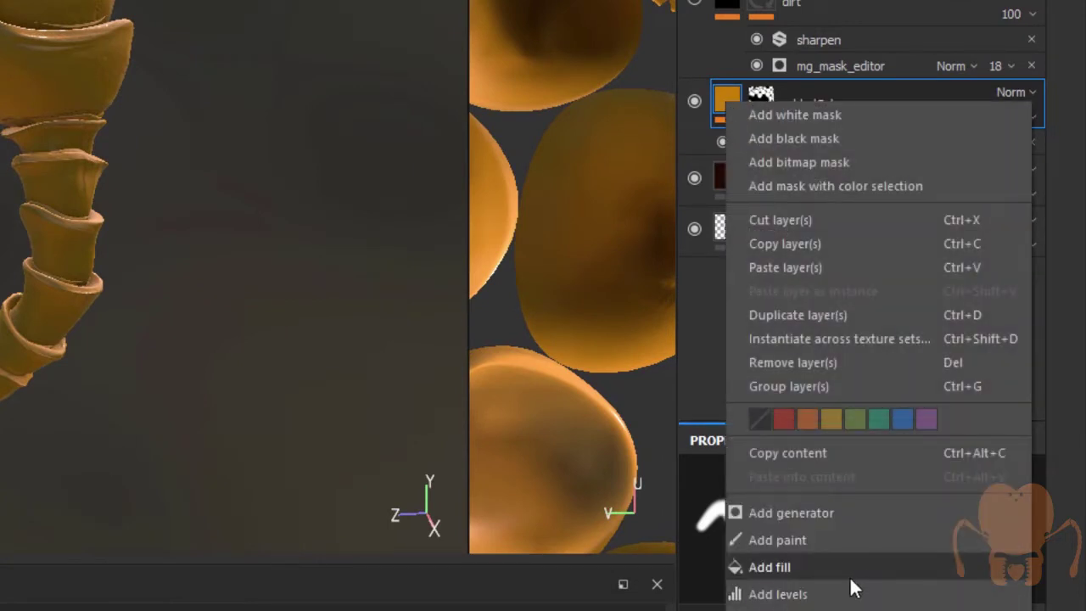
click(845, 541)
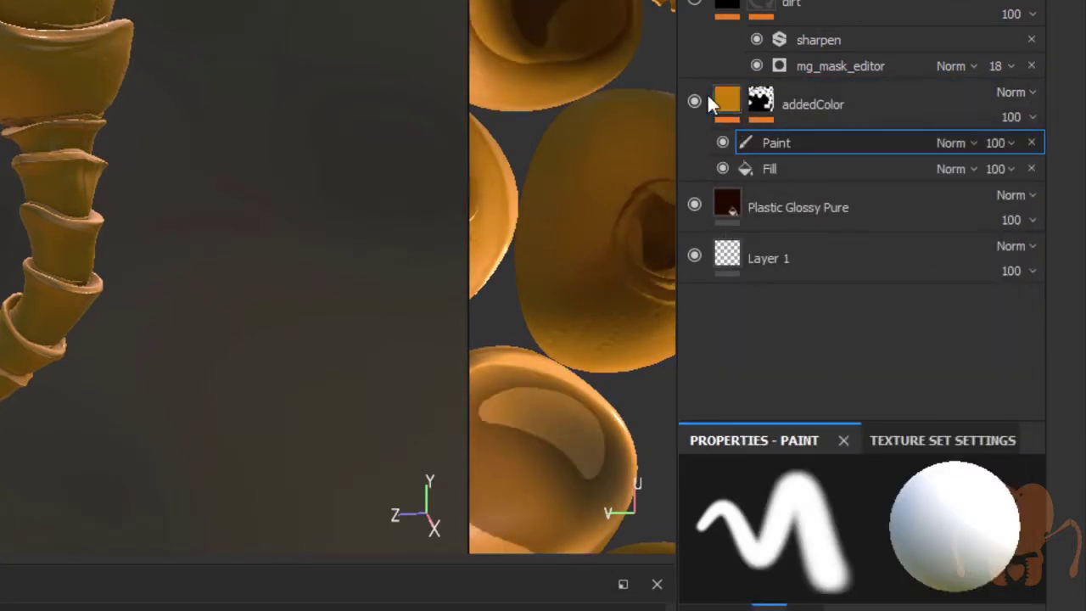
Step: Choose an Artistic Soft brush for the new paint effect and limit its material to the color channel
click(770, 100)
alt+drag(53, 380, 94, 365)
alt+middle_drag(93, 365, 133, 252)
alt+right_drag(134, 252, 362, 309)
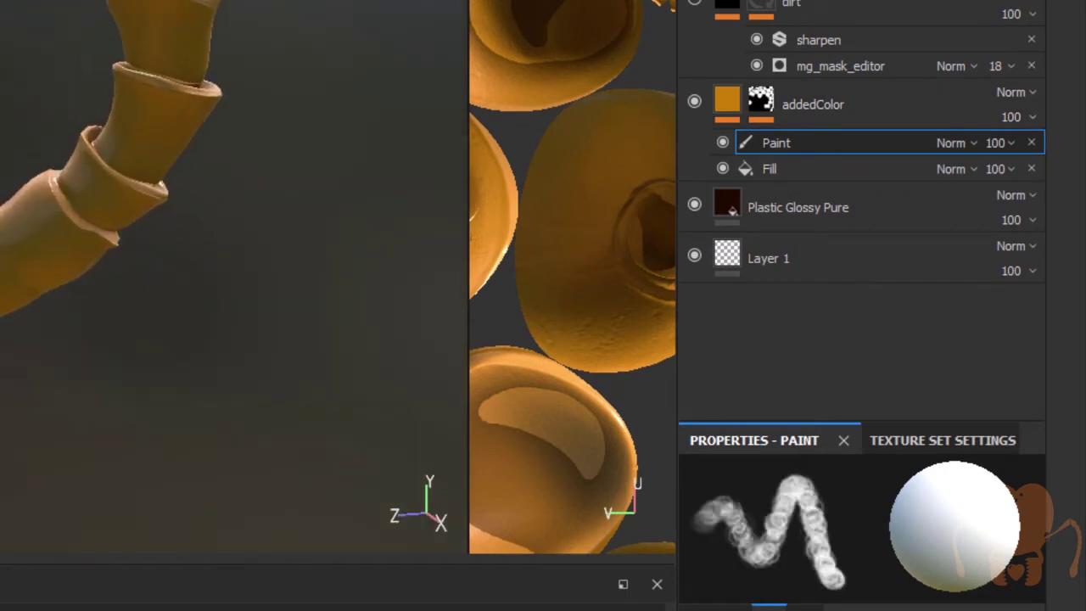
drag(914, 422, 905, 239)
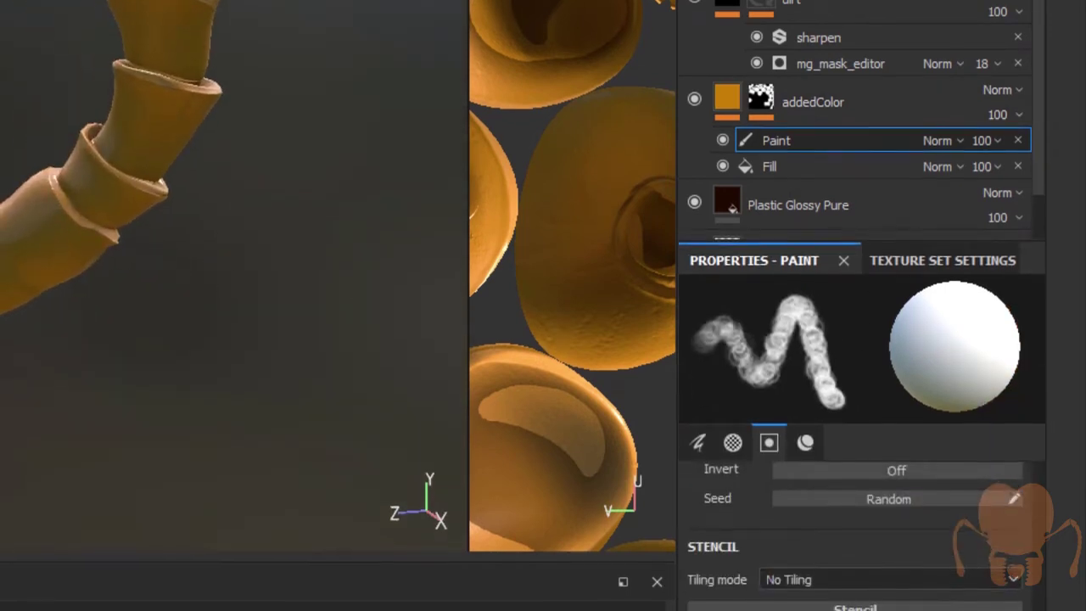
click(802, 442)
click(848, 247)
click(927, 247)
click(926, 247)
click(855, 246)
click(784, 249)
click(998, 247)
click(998, 247)
Step: Set the brush's base color to a very dark brown and try a stroke on the antenna's color transition
click(865, 391)
click(923, 267)
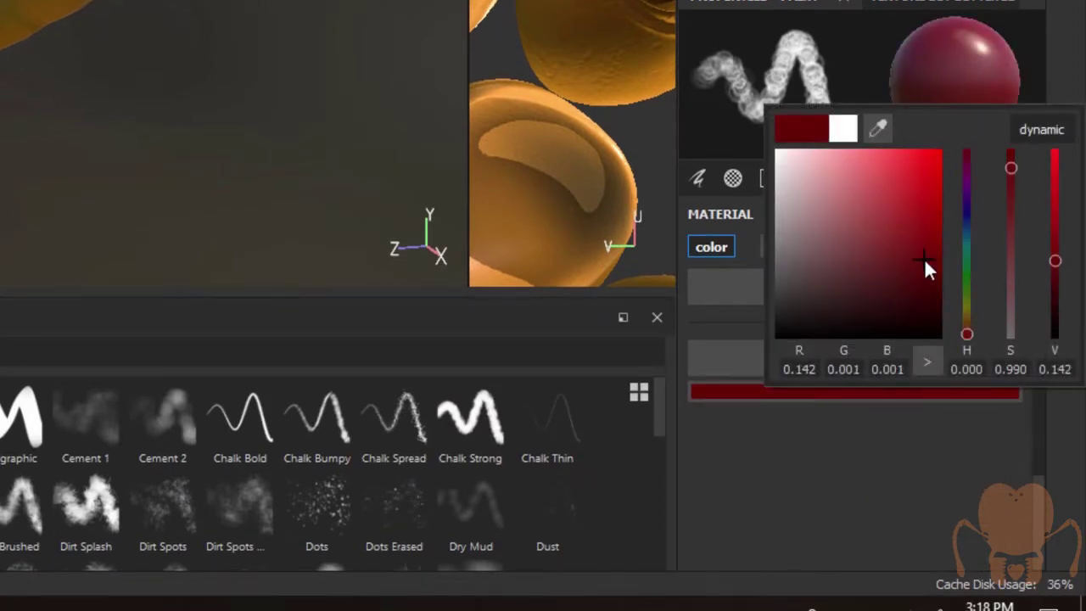
click(968, 336)
mouse_move(966, 331)
mouse_down()
mouse_move(967, 320)
mouse_move(968, 329)
mouse_up()
click(934, 304)
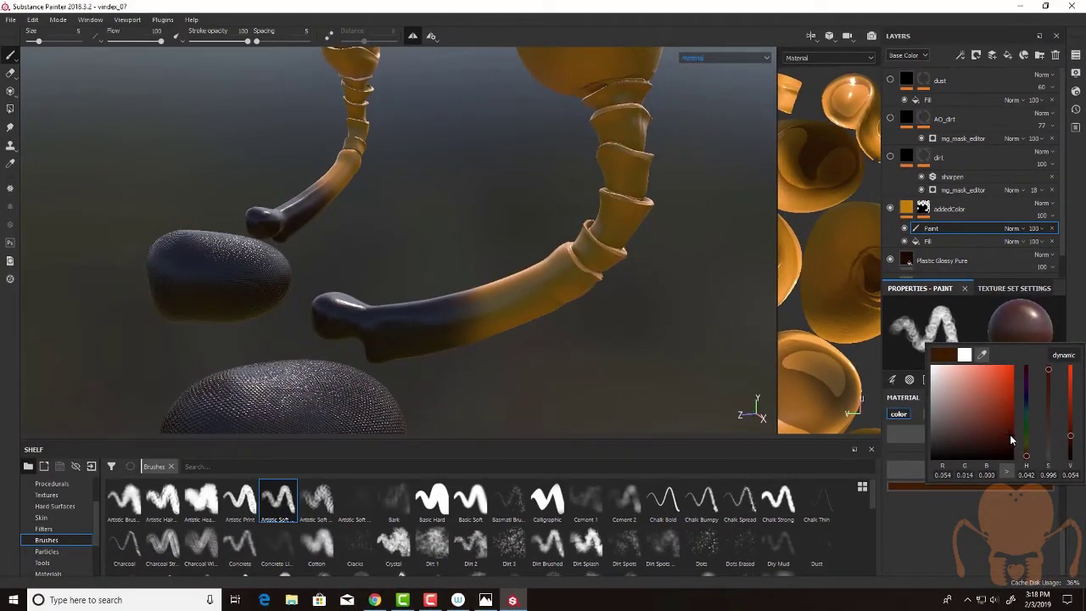
click(484, 310)
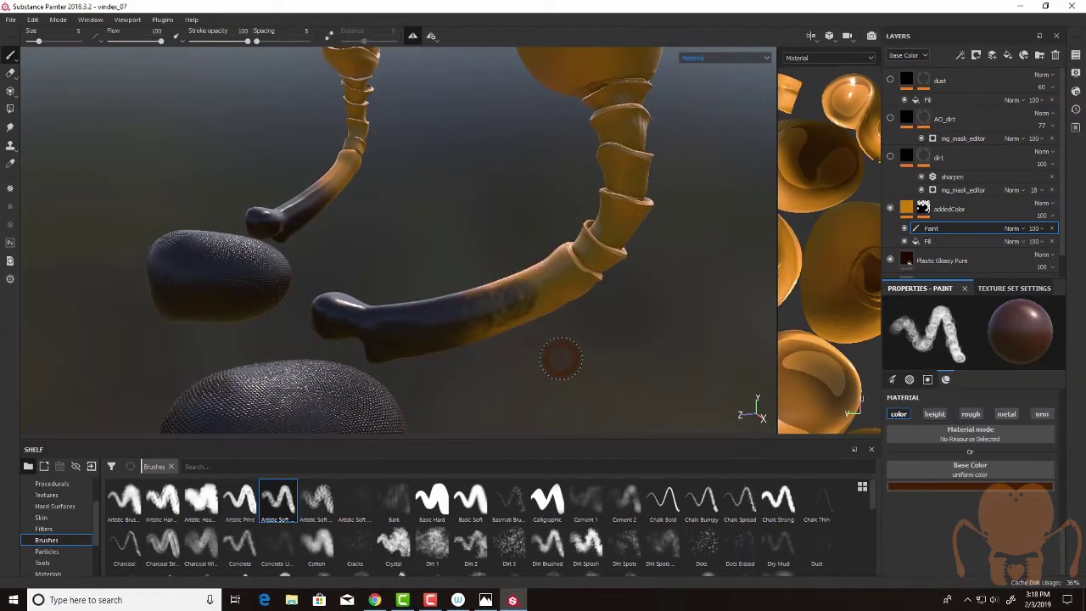
key(ctrl+z)
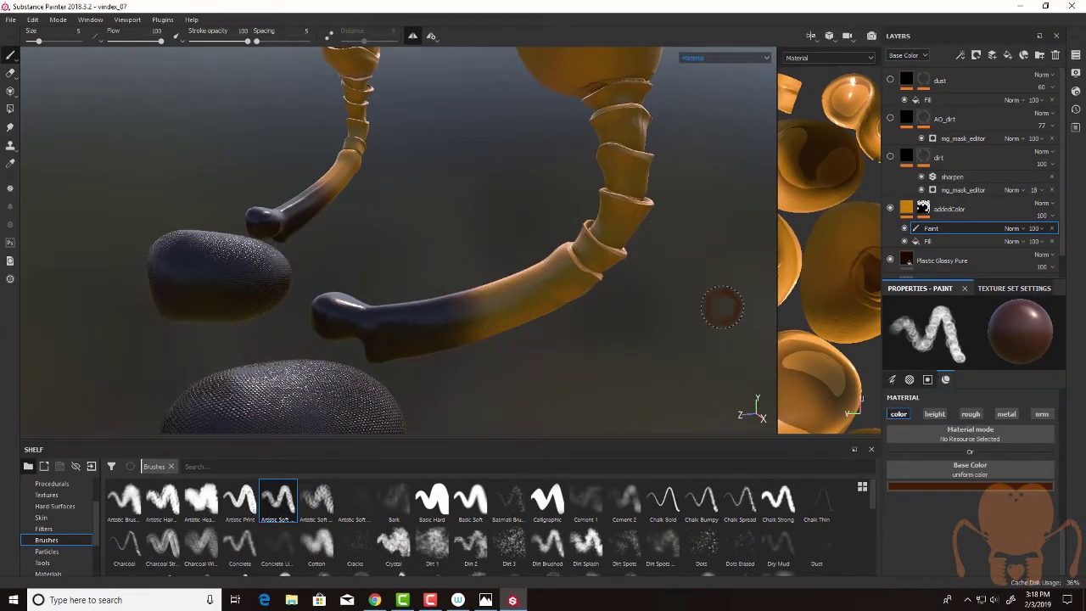
Step: In the Base Color display, blend brown over the antenna's transition with the first Artistic brush at size 5.79 and stroke opacity 18
click(127, 505)
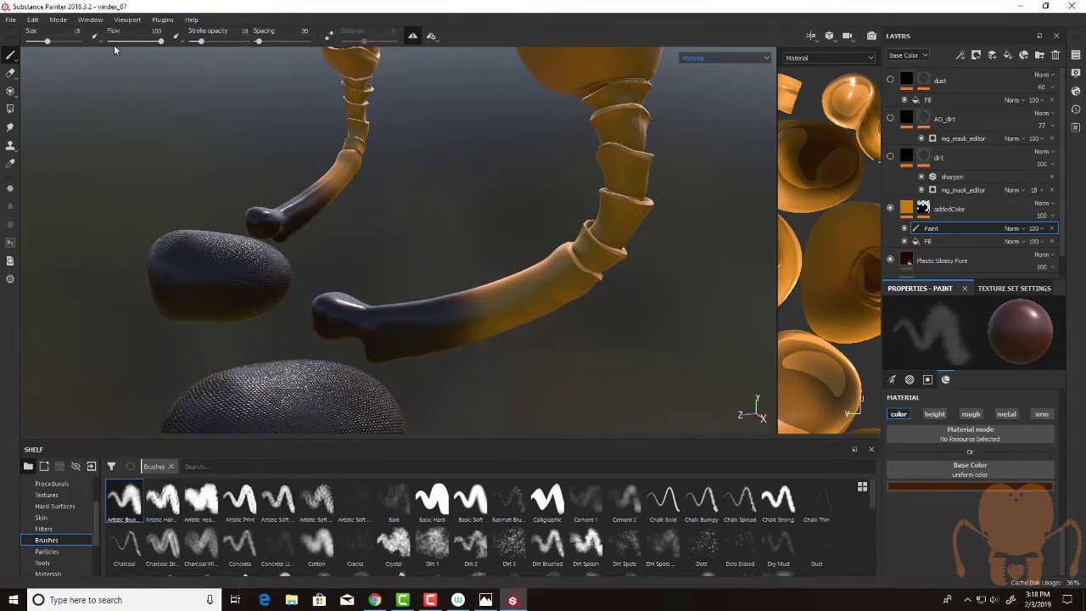
click(725, 57)
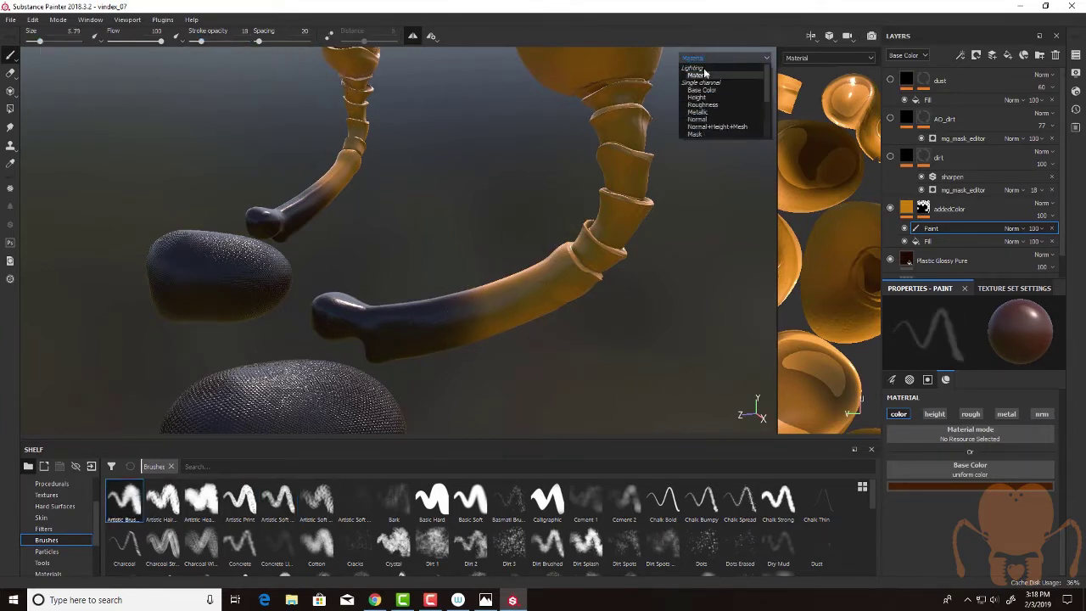
click(704, 73)
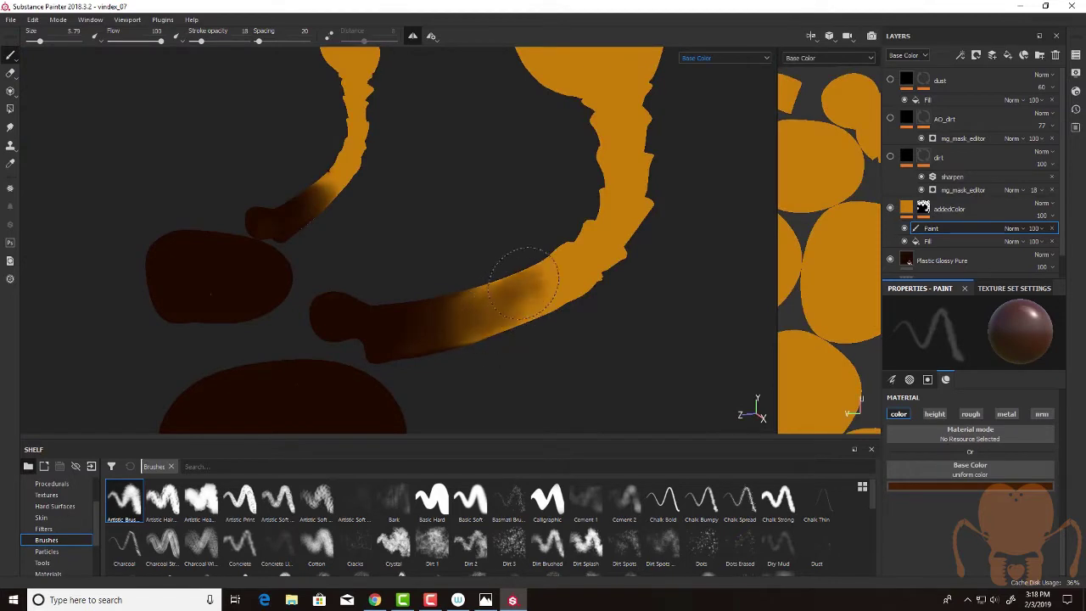
click(939, 488)
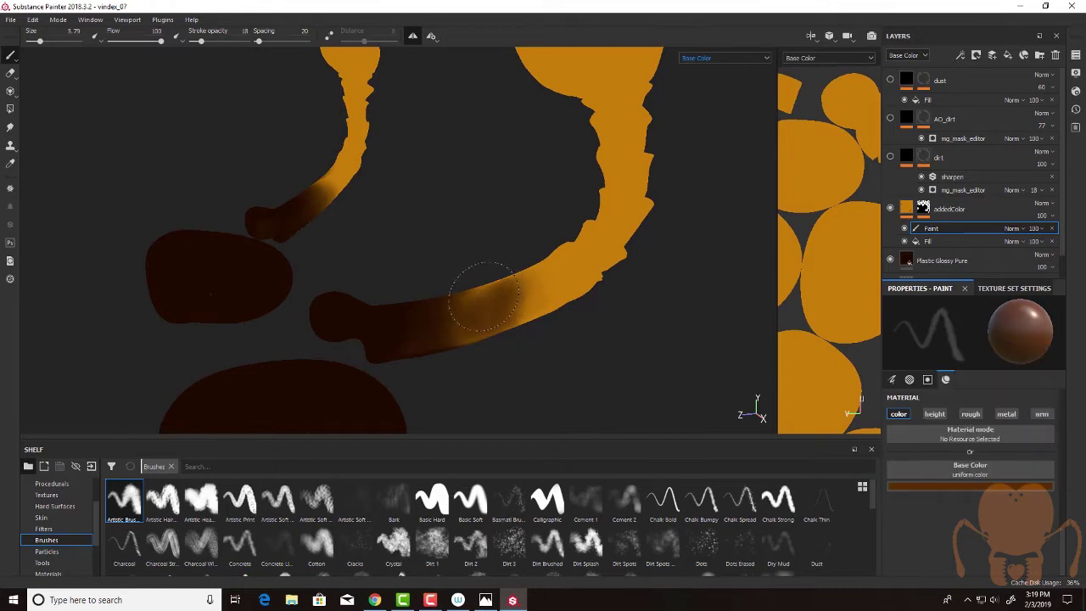
alt+drag(499, 323, 470, 303)
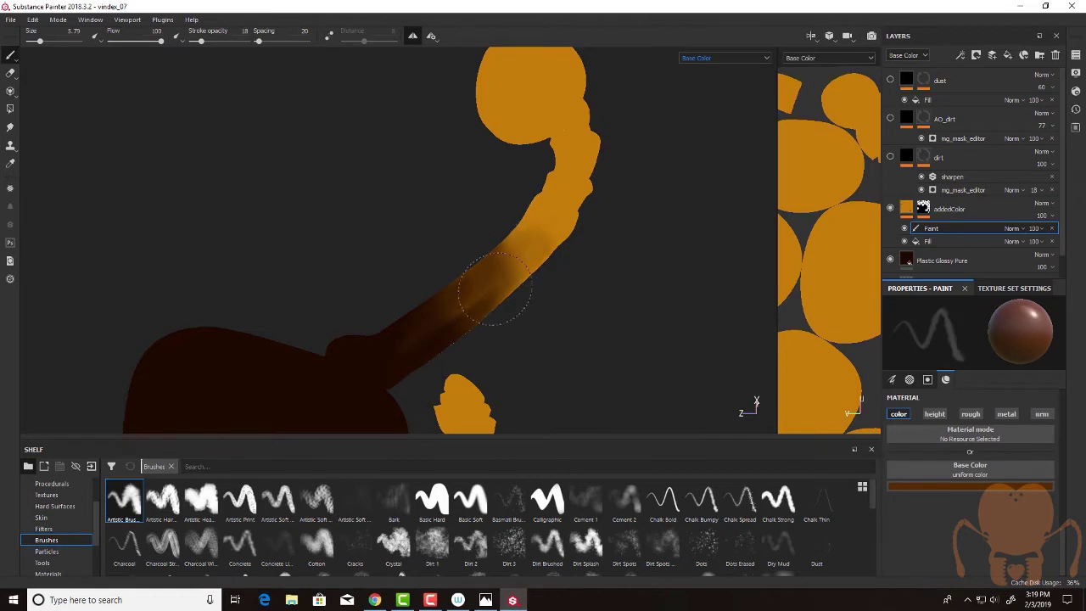
mouse_move(527, 251)
alt+mouse_down()
mouse_move(686, 354)
mouse_move(497, 303)
mouse_move(601, 347)
mouse_move(591, 242)
mouse_move(490, 225)
mouse_move(508, 274)
mouse_move(602, 351)
mouse_move(500, 254)
alt+mouse_up()
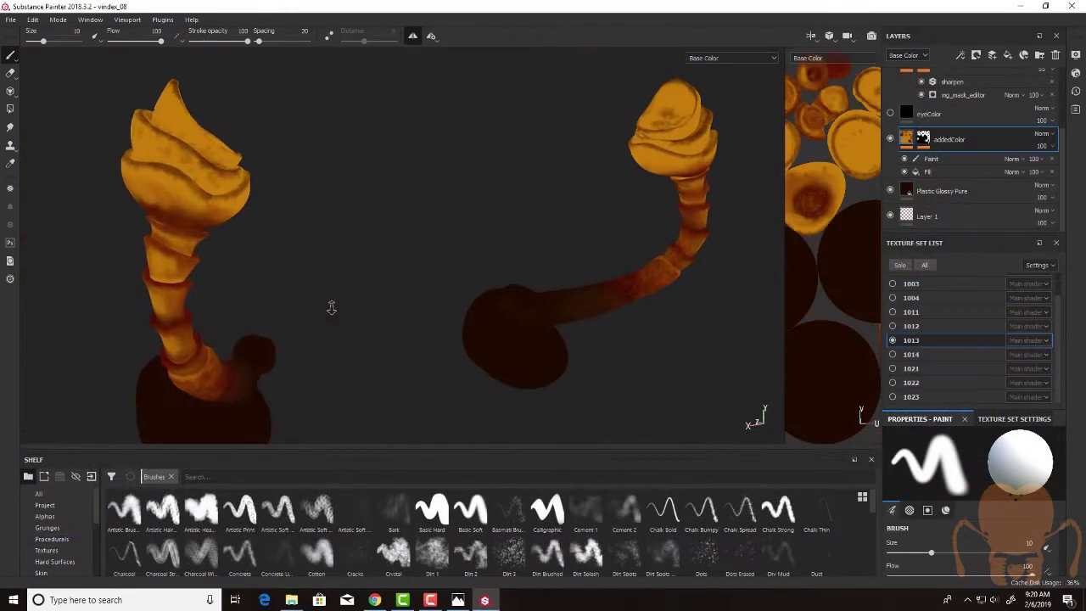
Step: Hide and show the addedColor layer's paint effect to compare the antennae with and without the hand-painted shading
mouse_move(330, 306)
alt+mouse_down()
mouse_move(382, 314)
mouse_move(303, 308)
alt+mouse_up()
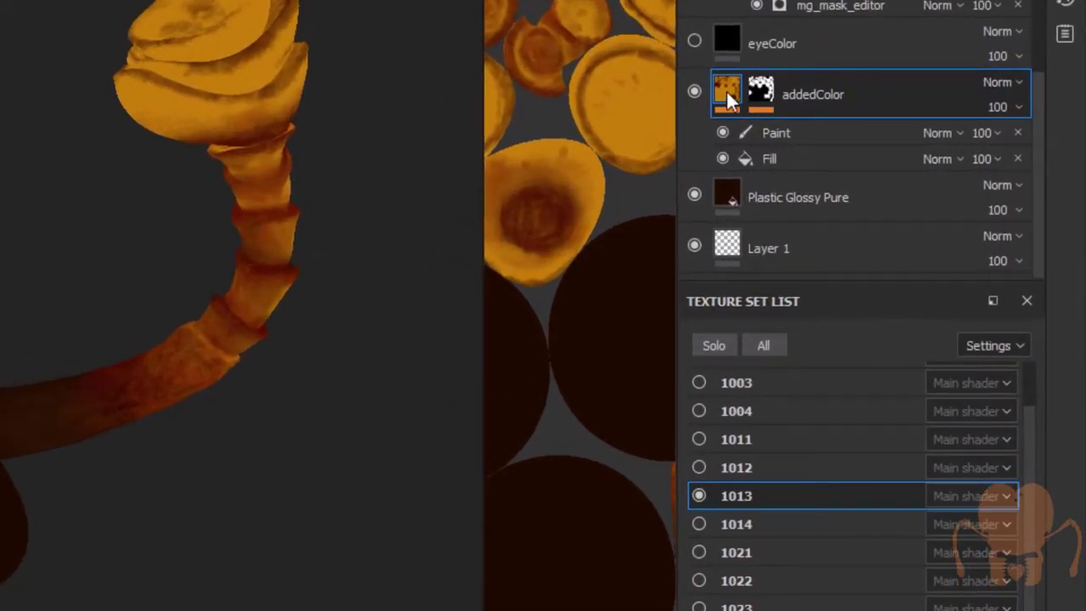
double_click(786, 132)
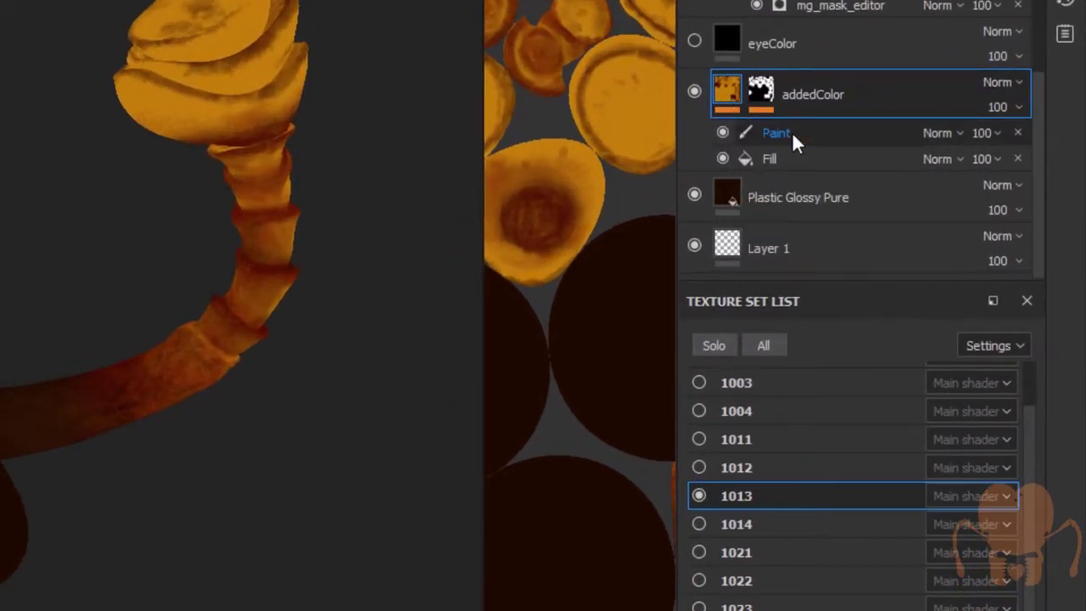
key(Escape)
click(722, 134)
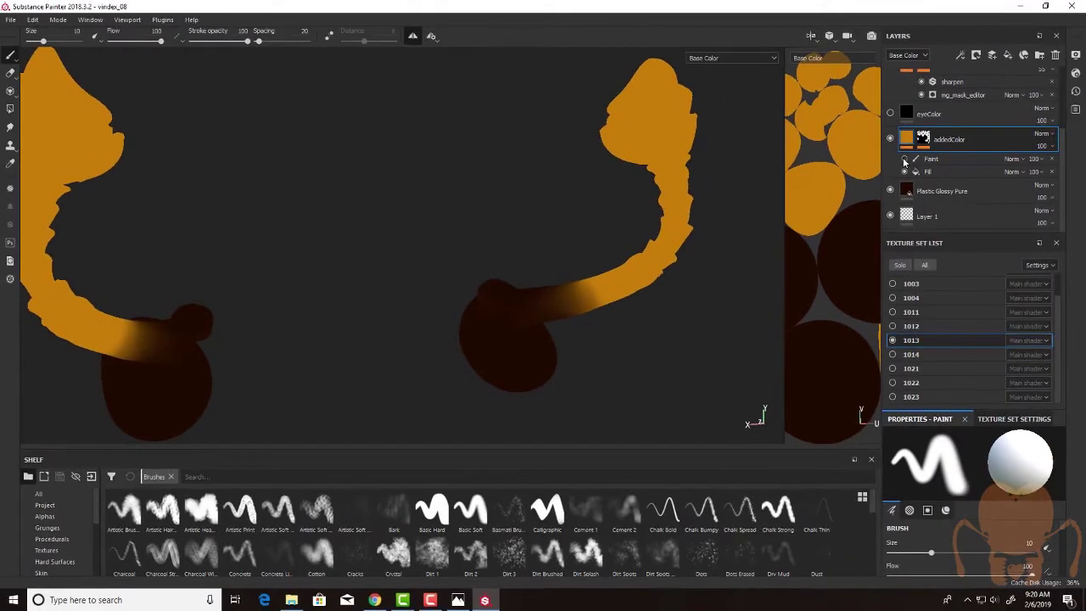
click(905, 159)
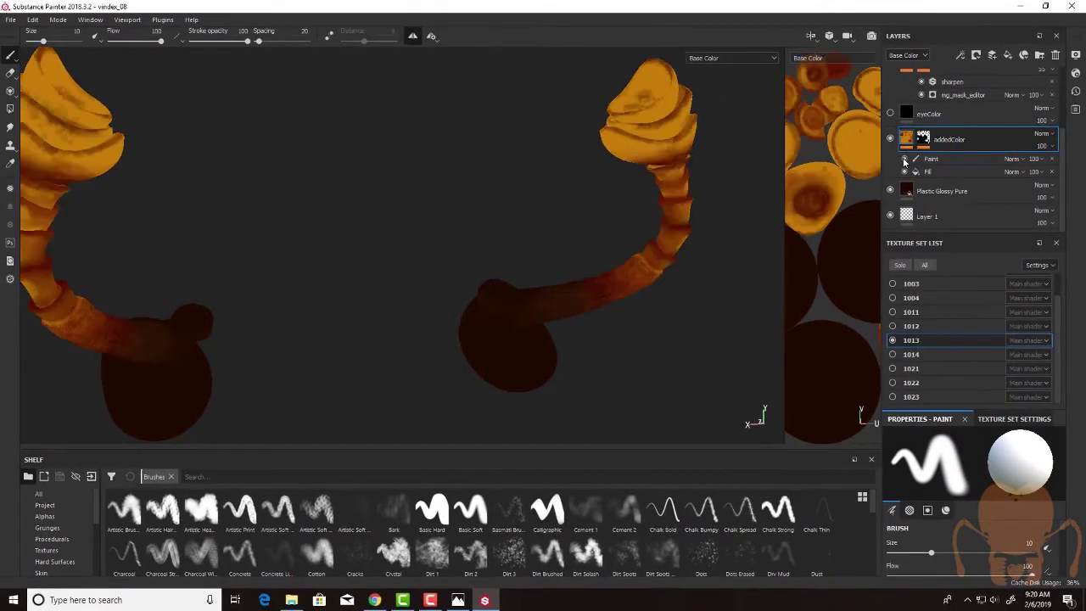
Step: Select the addedColor layer's paint effect and examine the painted color variation on both antennae from several angles
alt+drag(719, 355, 604, 350)
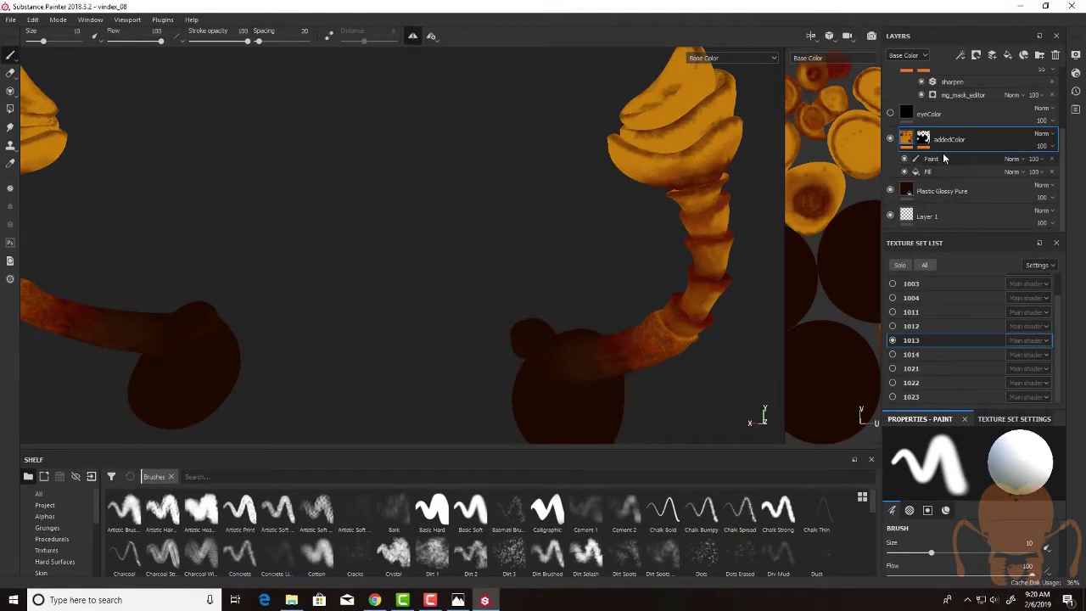
mouse_move(528, 248)
alt+mouse_down()
mouse_move(315, 230)
mouse_move(347, 245)
alt+mouse_up()
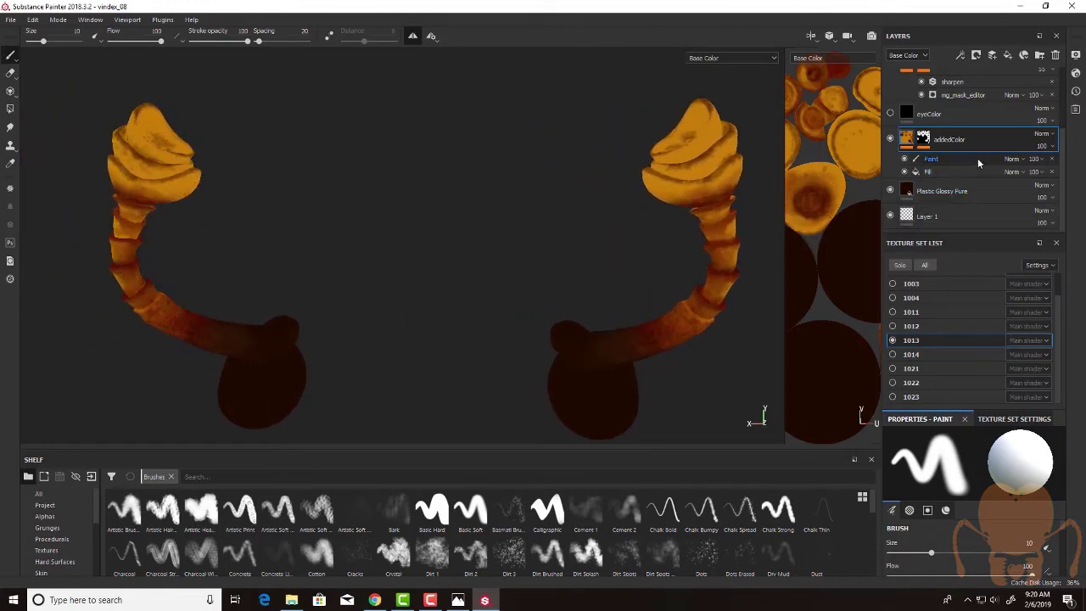
alt+drag(294, 263, 370, 258)
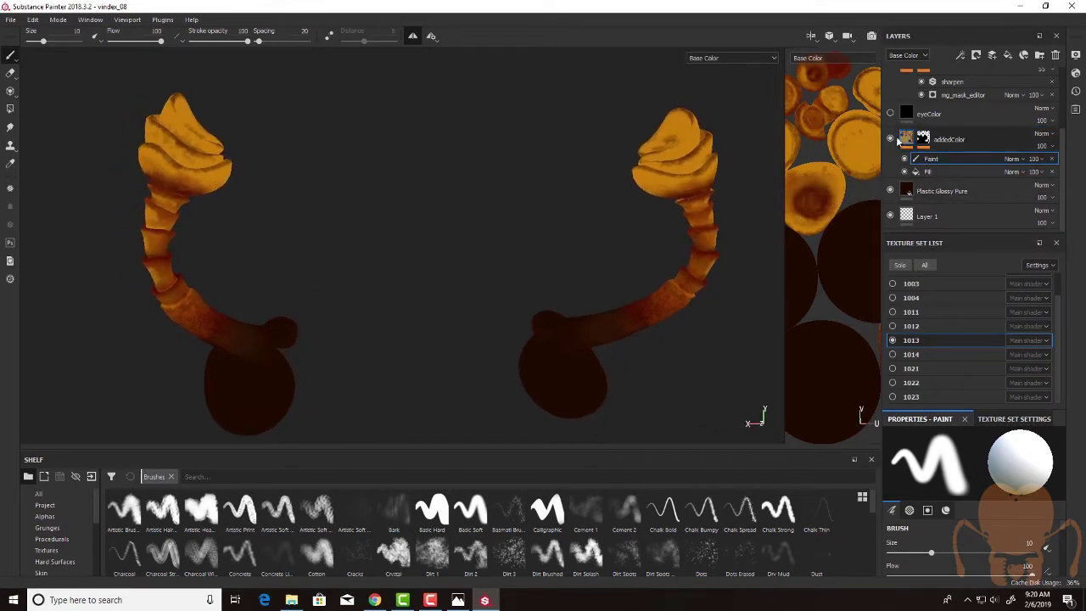
alt+middle_drag(324, 249, 347, 274)
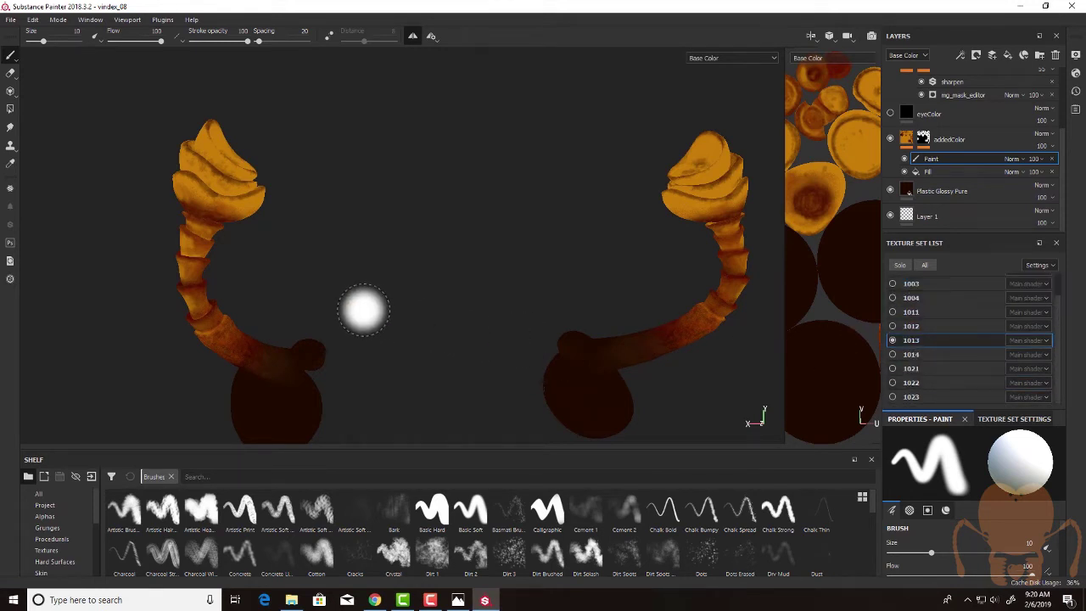
mouse_move(364, 308)
alt+mouse_down()
mouse_move(398, 303)
mouse_move(354, 300)
mouse_move(552, 324)
alt+mouse_up()
alt+drag(662, 314, 741, 262)
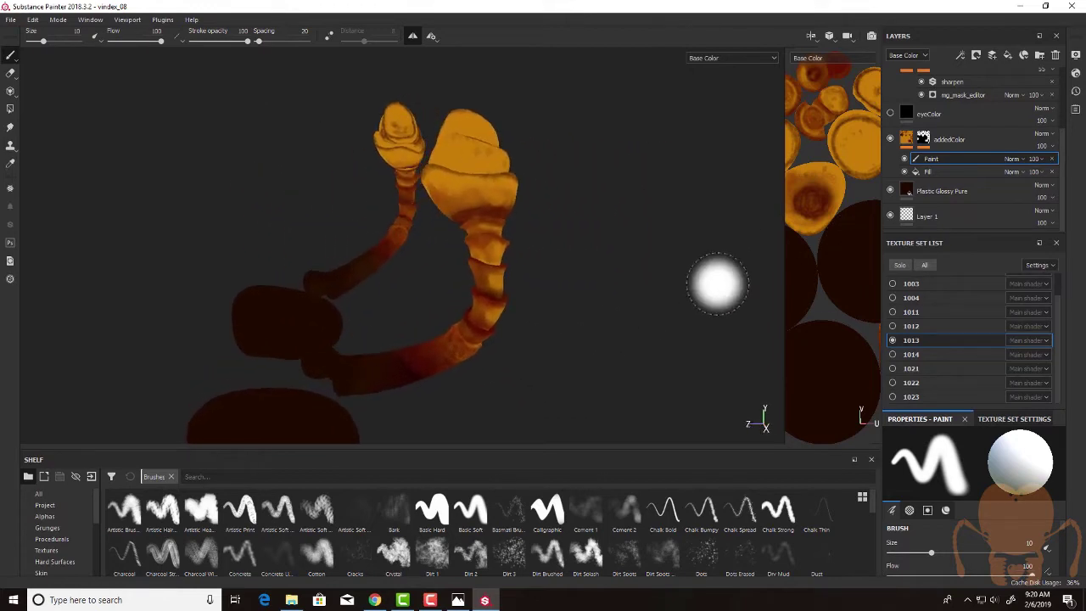
mouse_move(754, 185)
alt+mouse_down()
mouse_move(713, 218)
mouse_move(636, 240)
alt+mouse_up()
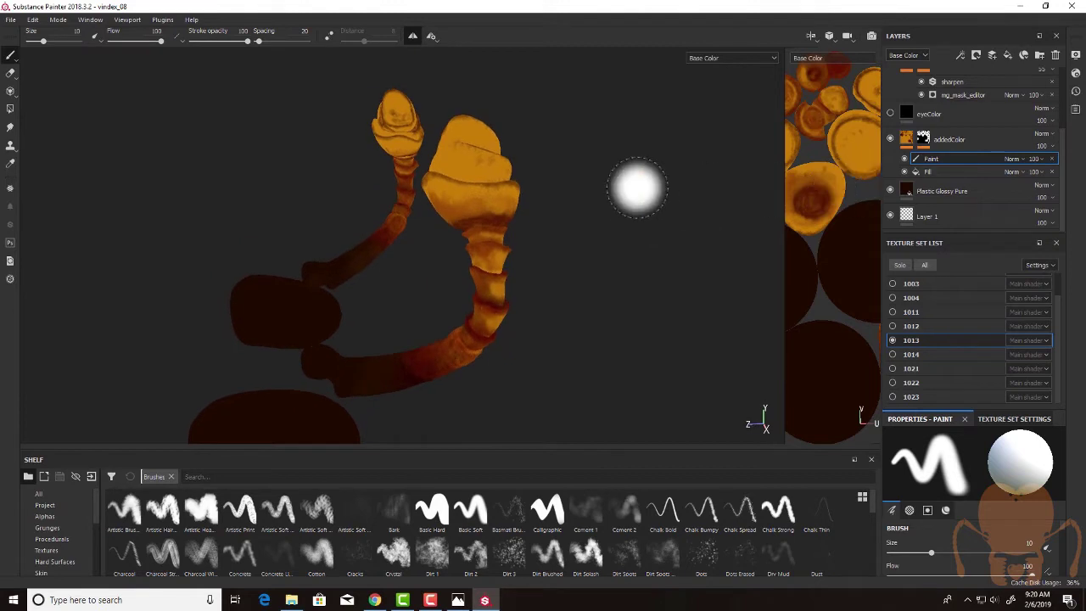
alt+drag(630, 187, 637, 206)
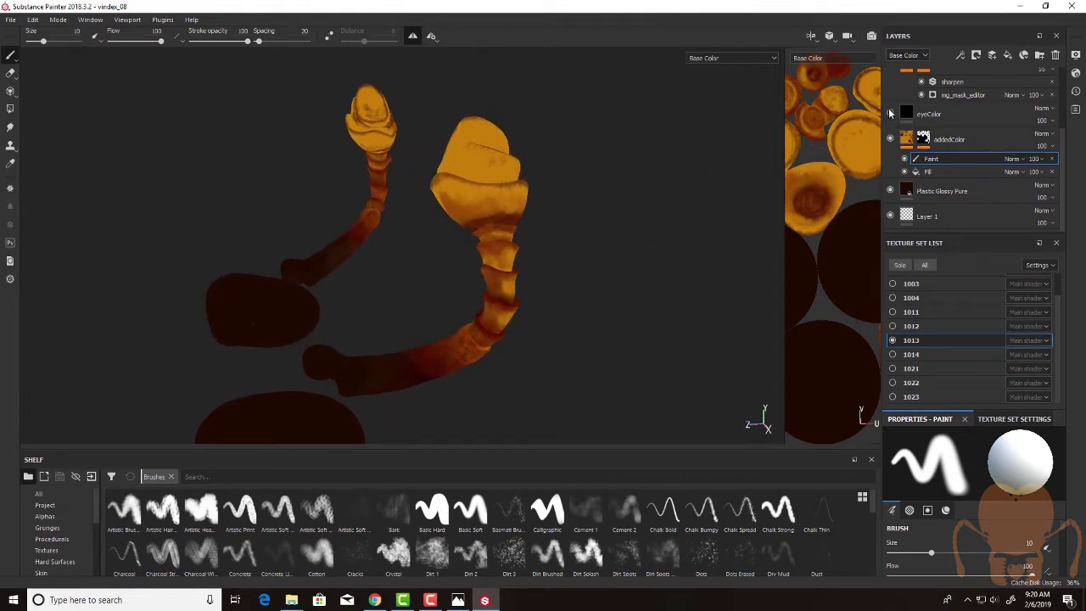
Step: Select the eyeColor layer, make it visible and inspect its painted patches on the eyes from several angles
click(897, 119)
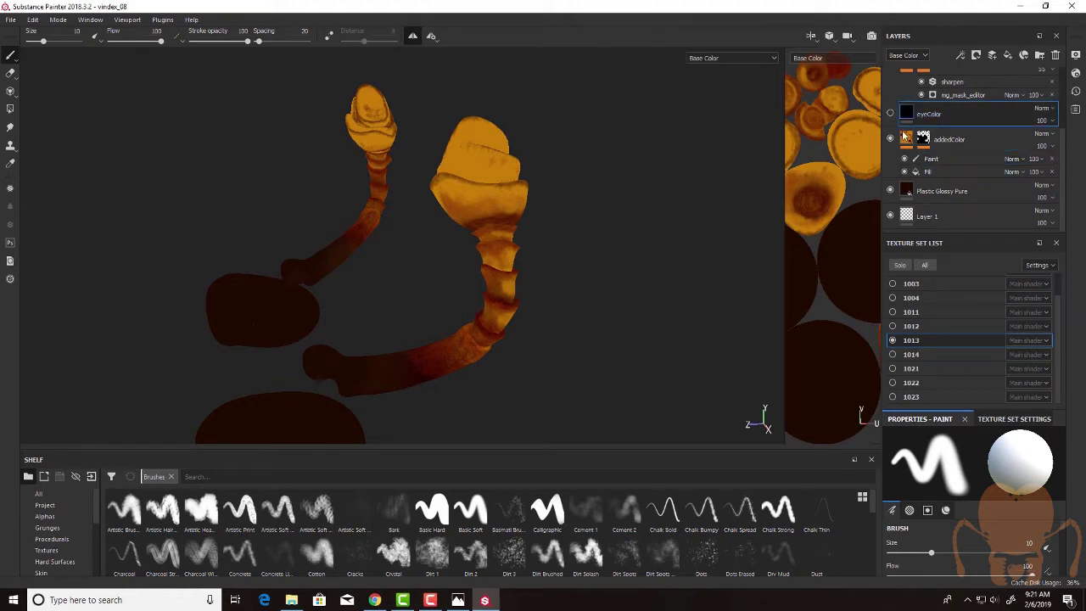
alt+drag(569, 334, 226, 337)
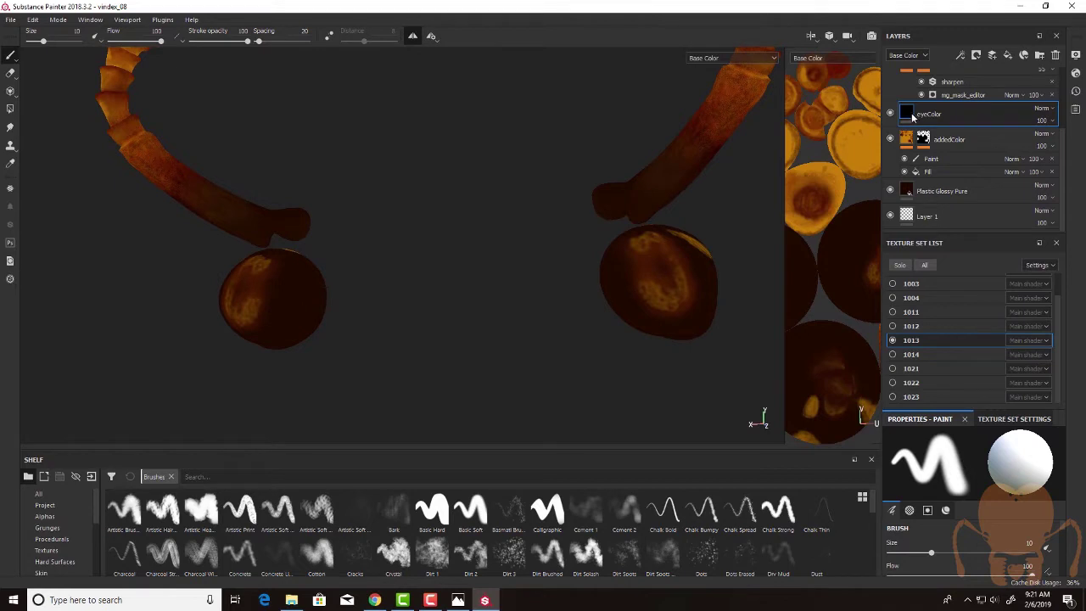
alt+drag(509, 184, 145, 218)
mouse_move(146, 218)
alt+middle_down()
mouse_move(195, 220)
mouse_move(232, 206)
alt+middle_up()
mouse_move(751, 182)
alt+mouse_down()
mouse_move(546, 226)
mouse_move(573, 247)
alt+mouse_up()
alt+middle_drag(573, 248, 631, 281)
alt+drag(630, 280, 435, 293)
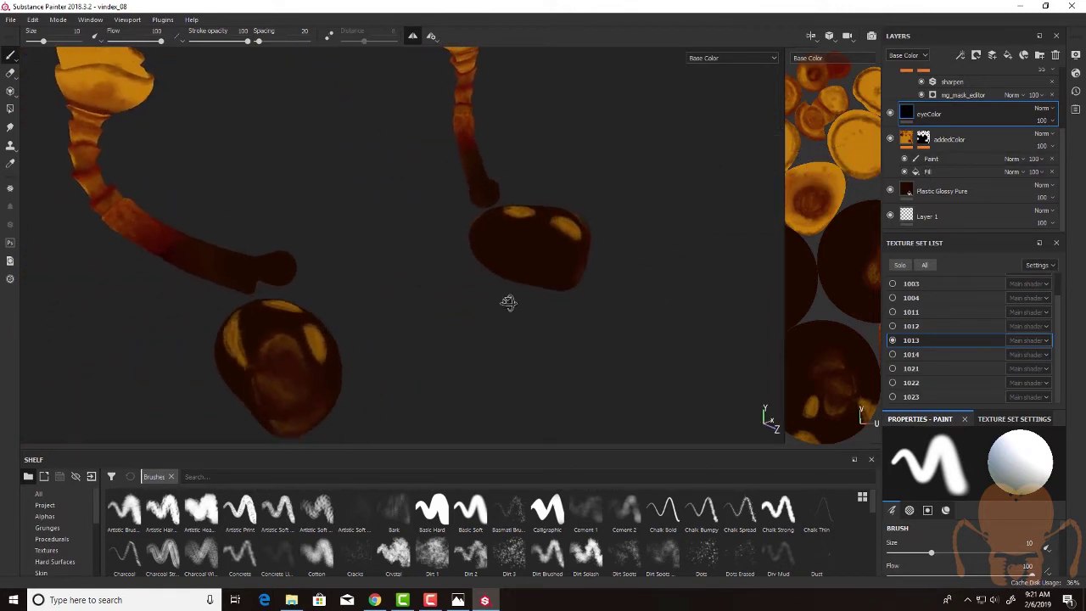
alt+middle_drag(435, 293, 501, 312)
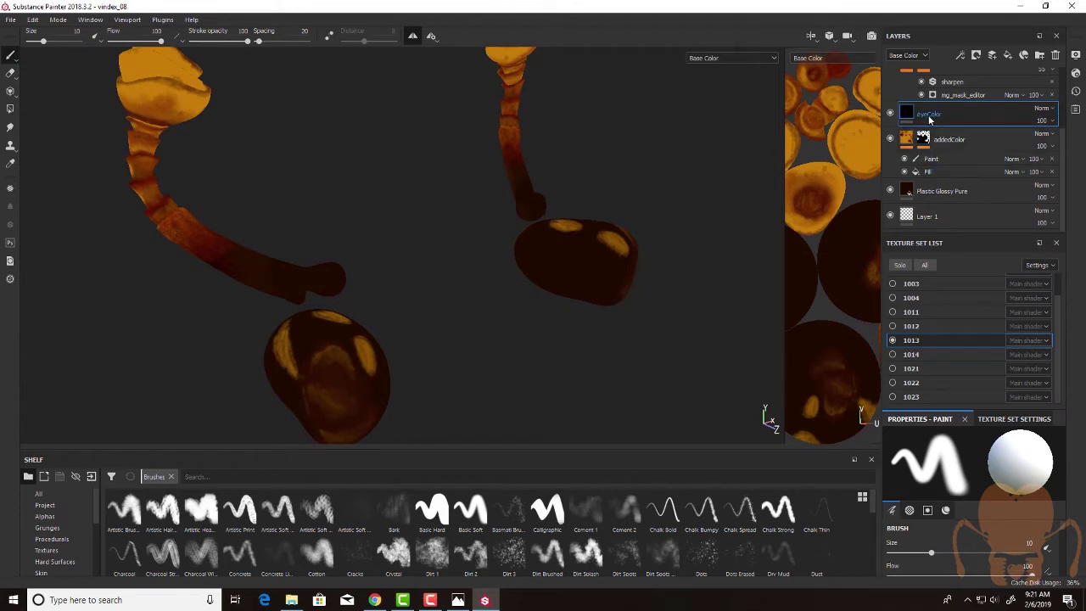
mouse_move(370, 213)
alt+mouse_down()
mouse_move(431, 200)
mouse_move(395, 209)
mouse_move(395, 226)
mouse_move(395, 192)
alt+mouse_up()
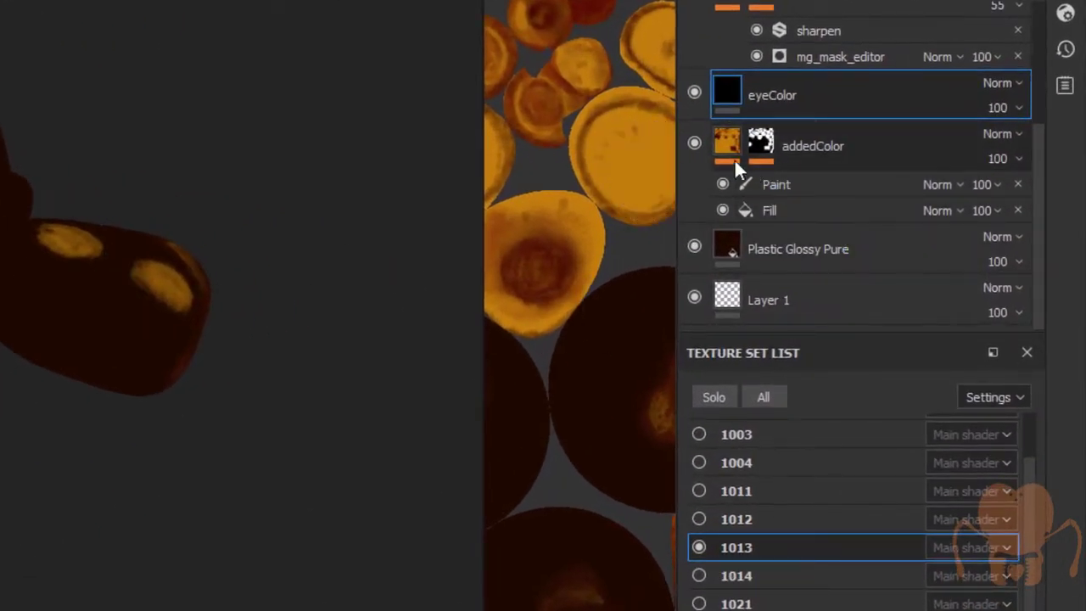
Step: Switch between the addedColor layer's mask and content to compare the effects stacked on each
click(755, 150)
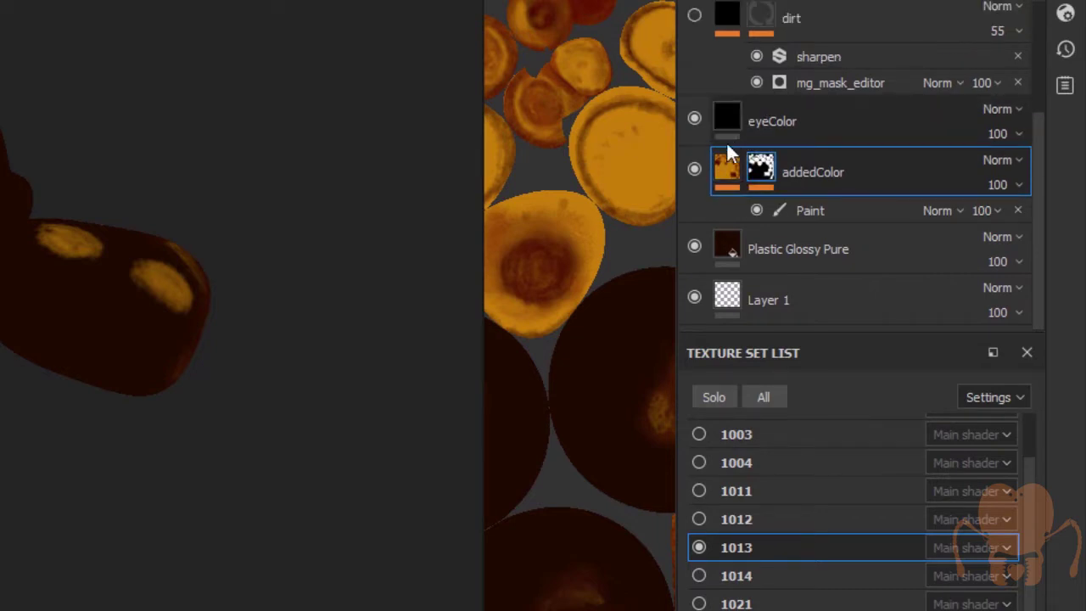
key(ctrl+y)
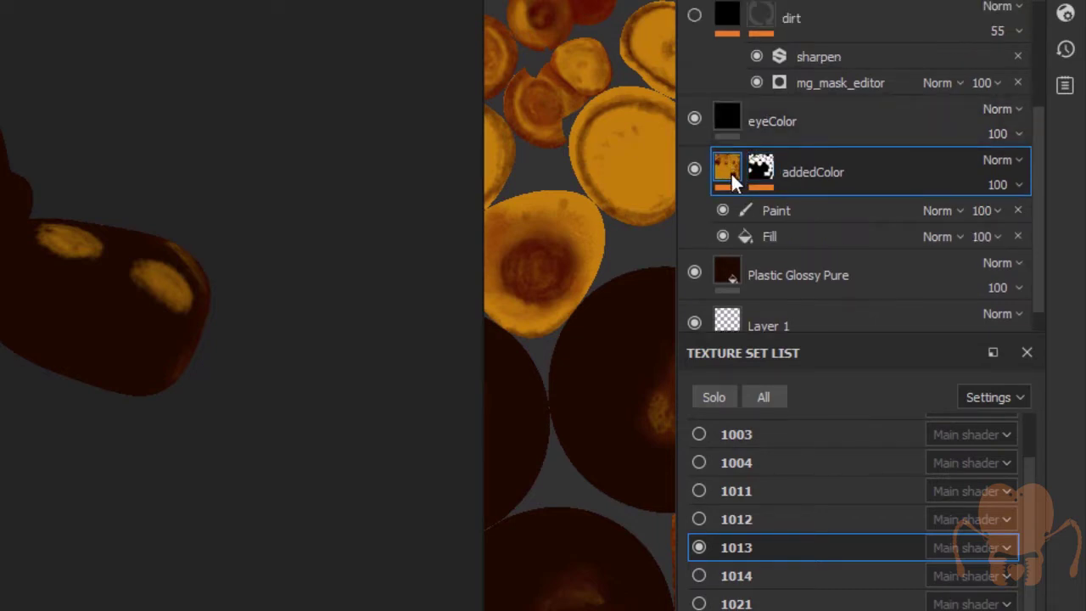
key(ctrl+z)
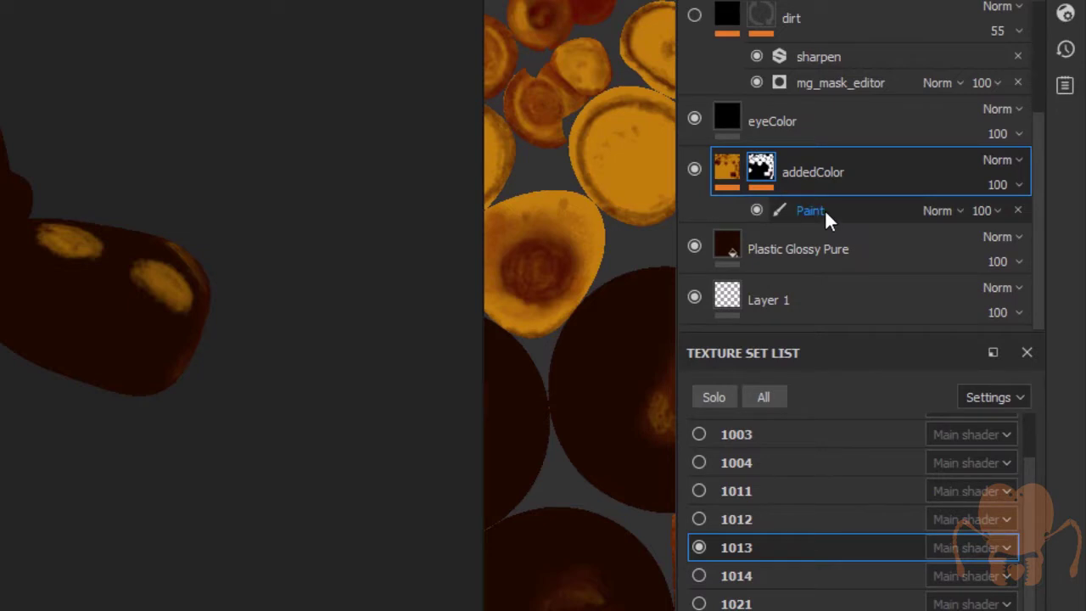
key(ctrl+y)
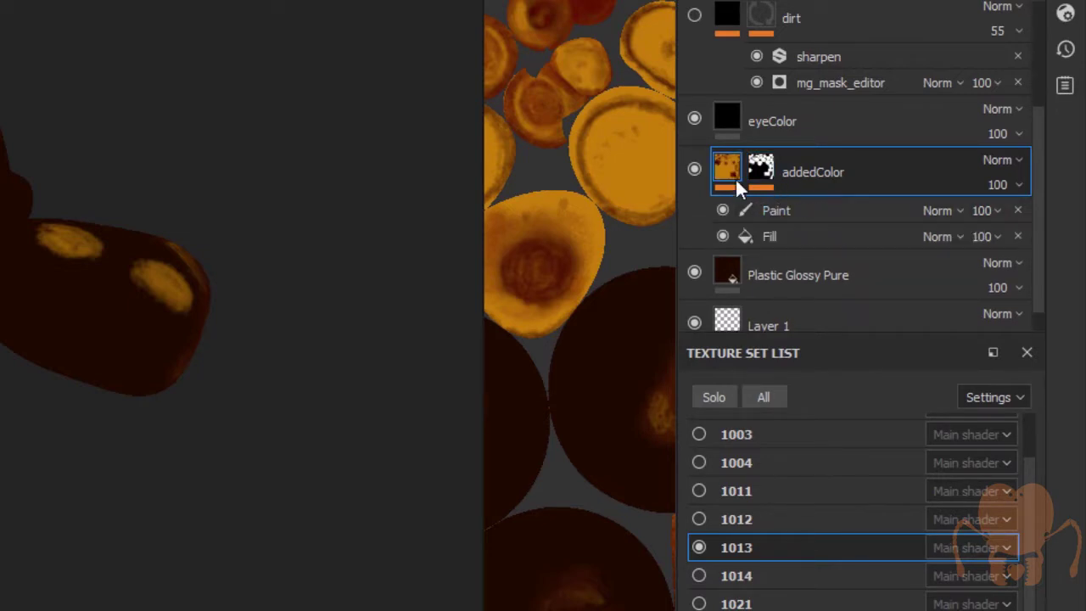
Step: Select the eyeColor layer again and examine the antennae and the eye patches in the Base Color display
alt+drag(116, 461, 0, 462)
alt+middle_drag(50, 343, 97, 380)
alt+drag(96, 381, 229, 382)
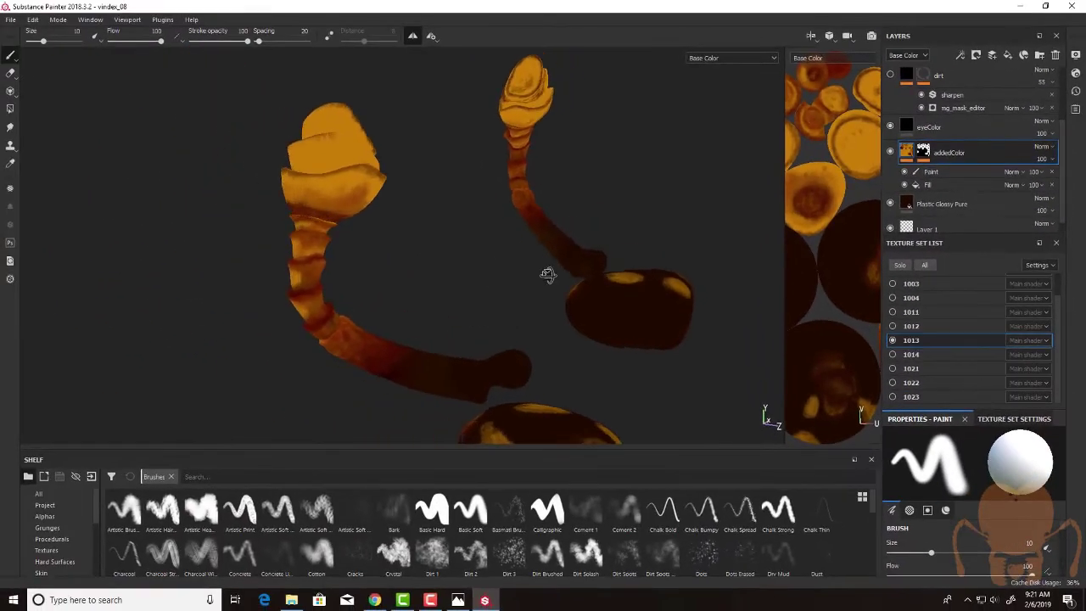
alt+middle_drag(755, 181, 671, 168)
click(943, 133)
alt+drag(621, 193, 640, 186)
alt+middle_drag(639, 186, 592, 75)
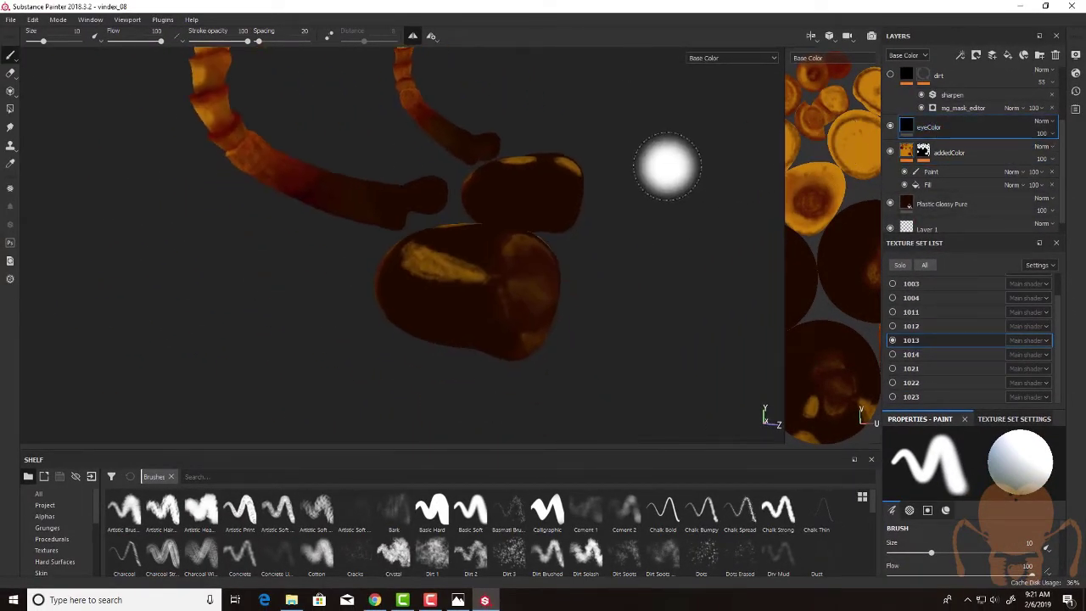
alt+drag(543, 297, 535, 344)
Step: Switch the viewport from the Base Color display to the full Material display
scroll(1008, 76, up, 3)
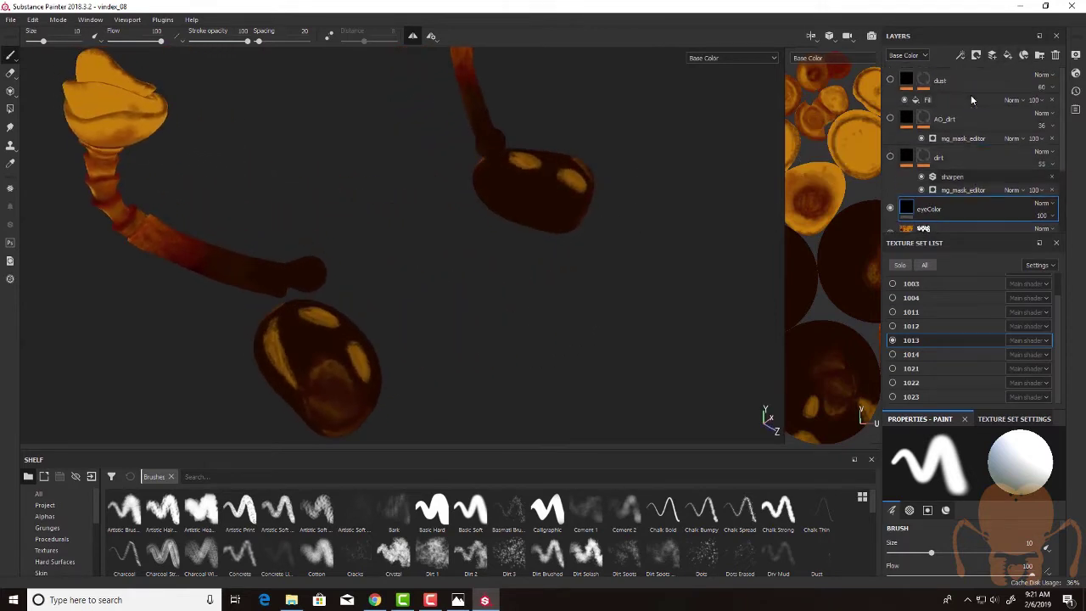
click(715, 58)
click(717, 77)
mouse_move(526, 229)
alt+mouse_down()
mouse_move(535, 291)
mouse_move(500, 263)
mouse_move(546, 241)
mouse_move(637, 230)
mouse_move(381, 254)
mouse_move(552, 223)
mouse_move(745, 213)
alt+mouse_up()
alt+drag(672, 189, 672, 224)
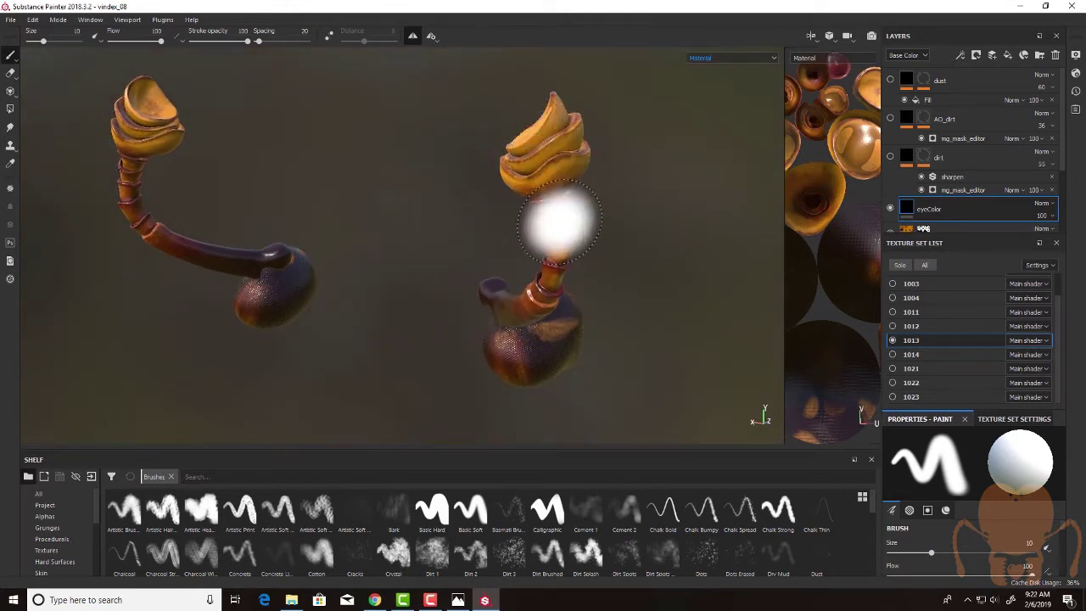
Step: Examine the lit material on both antennae and eyes from several angles
mouse_move(610, 291)
alt+mouse_down()
mouse_move(661, 281)
mouse_move(582, 213)
alt+mouse_up()
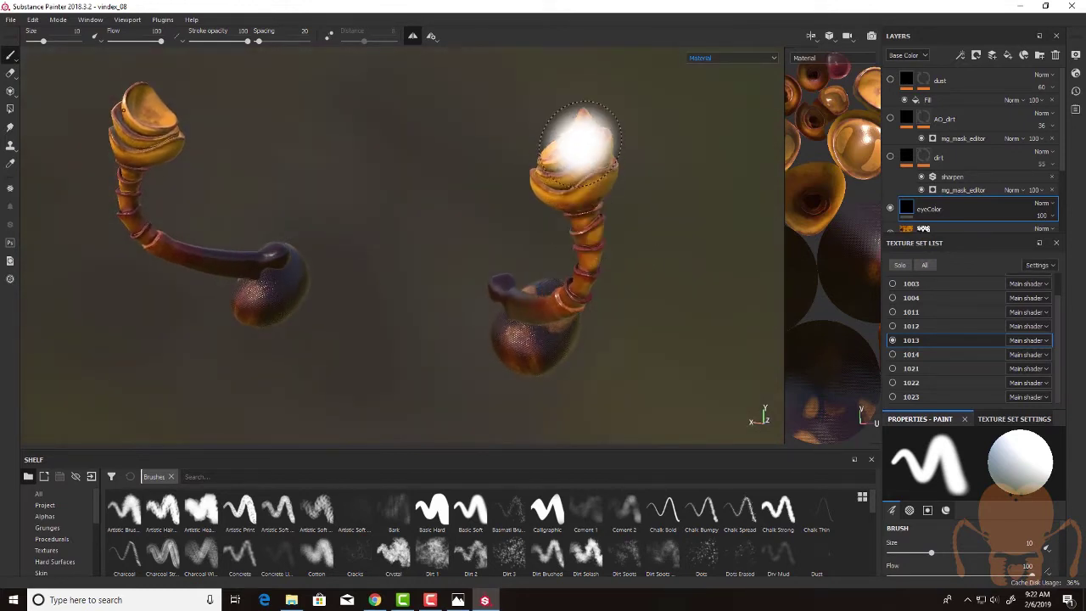
alt+drag(669, 238, 686, 237)
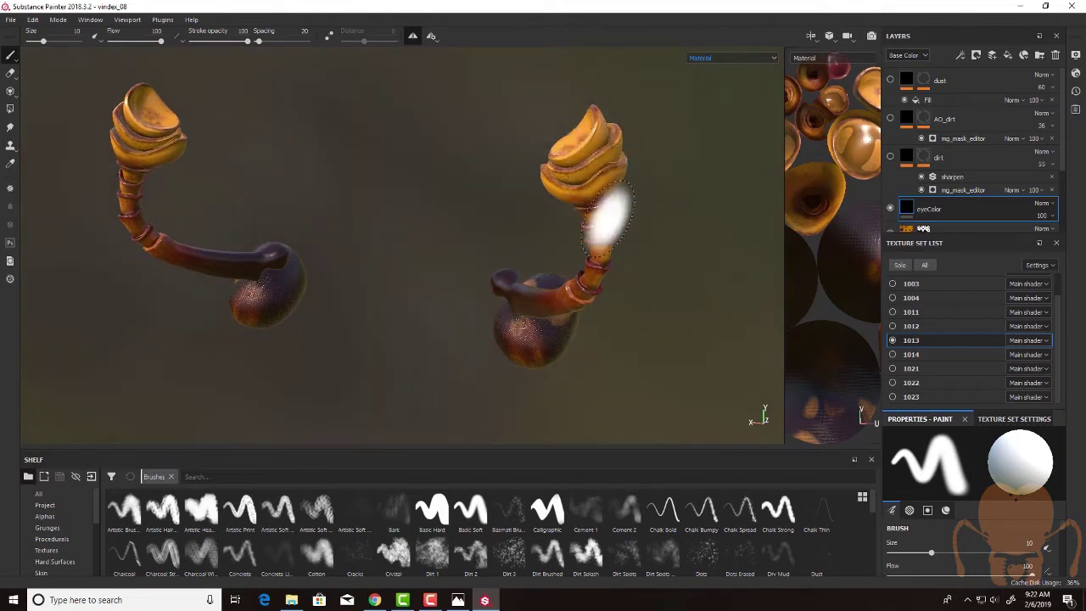
mouse_move(642, 267)
alt+mouse_down()
mouse_move(647, 213)
mouse_move(610, 169)
alt+mouse_up()
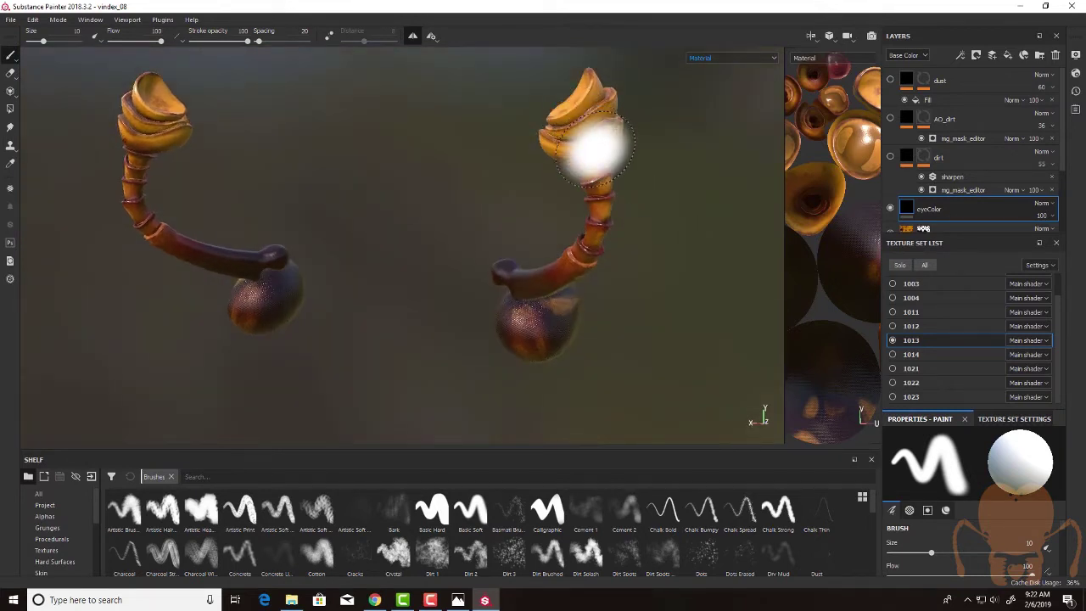
alt+drag(331, 131, 670, 225)
alt+drag(594, 222, 282, 214)
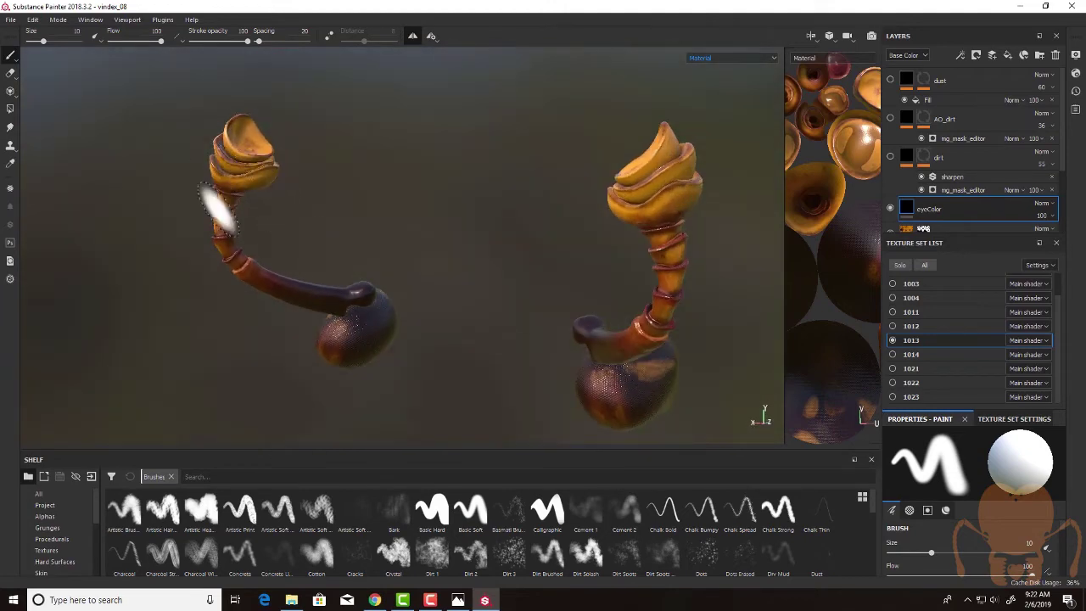
mouse_move(390, 170)
alt+mouse_down()
mouse_move(359, 175)
mouse_move(382, 185)
alt+mouse_up()
alt+middle_drag(390, 175, 422, 191)
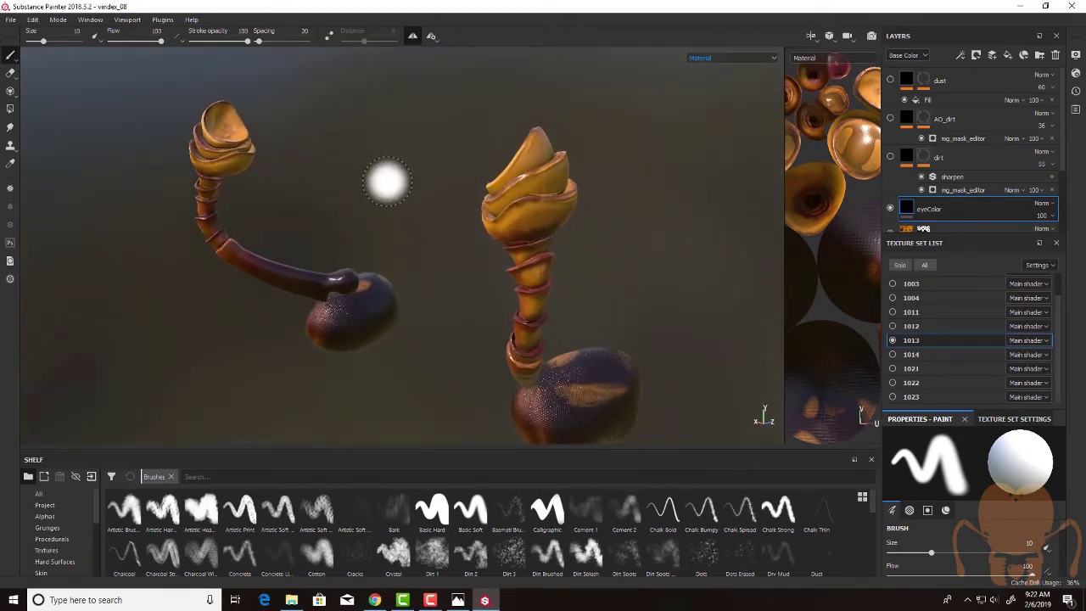
alt+drag(638, 207, 657, 205)
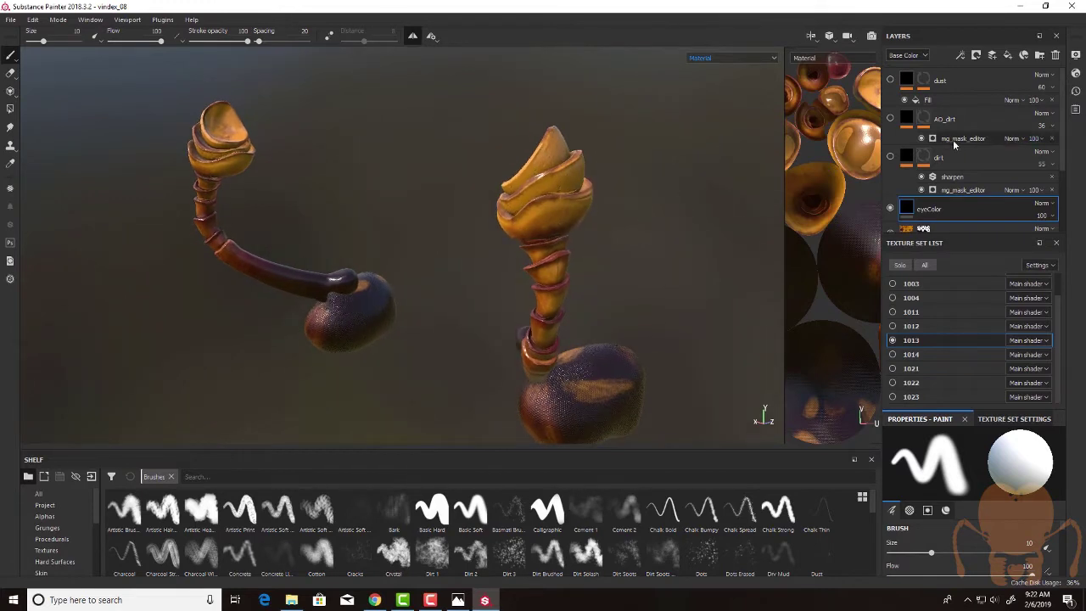
Step: Make the dirt, AO_dirt and dust layers visible and check their effect on the antennae and eyes
click(891, 117)
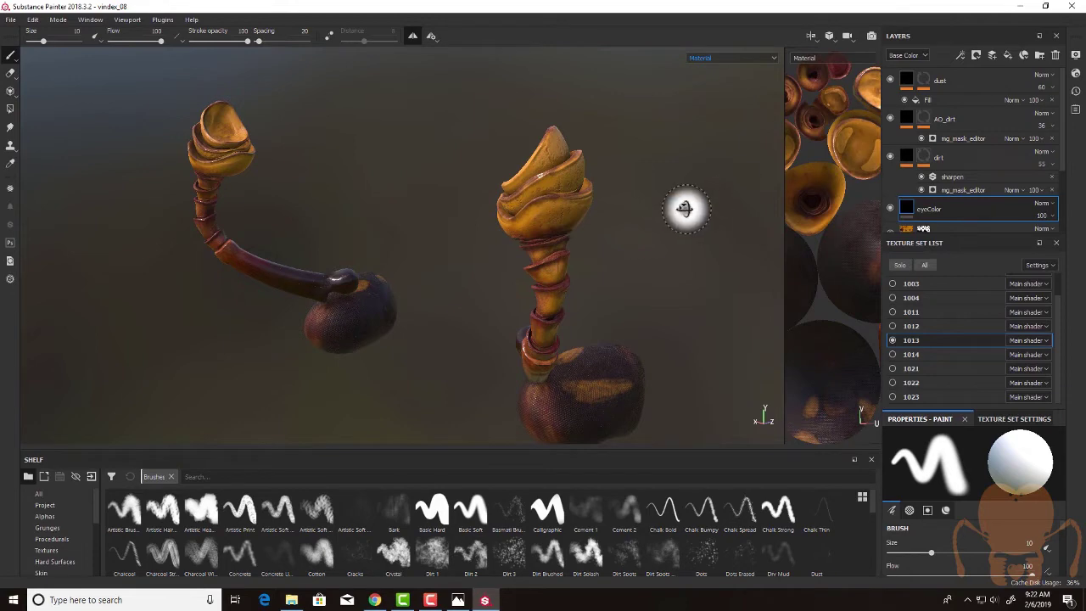
alt+drag(673, 206, 665, 189)
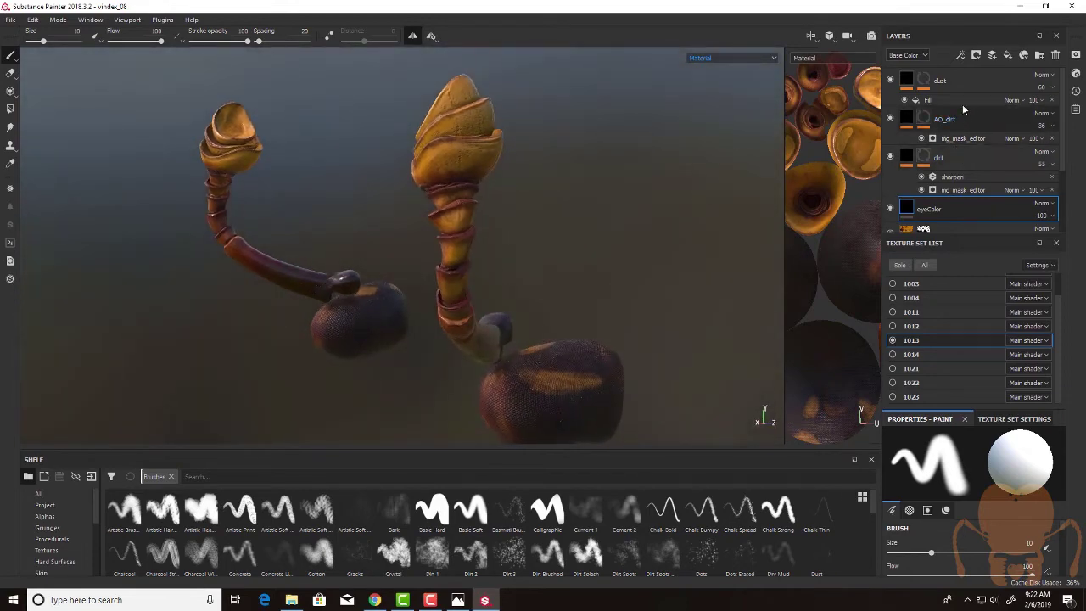
alt+drag(585, 181, 721, 192)
mouse_move(429, 240)
alt+mouse_down()
mouse_move(552, 243)
mouse_move(572, 260)
mouse_move(458, 278)
mouse_move(375, 274)
mouse_move(417, 291)
mouse_move(449, 266)
mouse_move(429, 275)
mouse_move(371, 260)
alt+mouse_up()
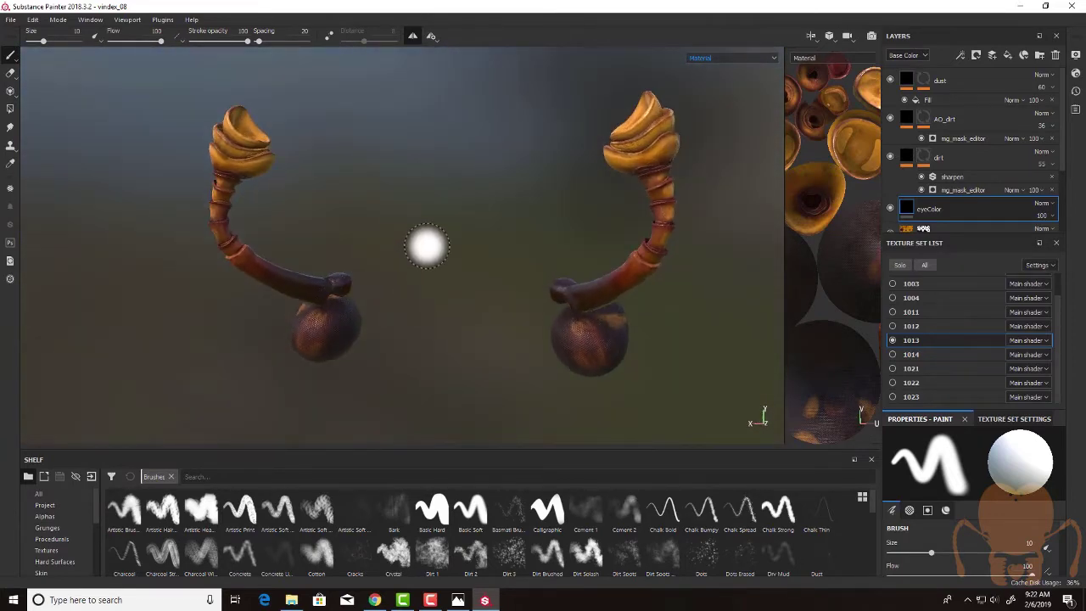
Step: Examine the textured antennae and eyes in the Material display, including up close on the underside of the full beetle's head
mouse_move(419, 179)
alt+mouse_down()
mouse_move(431, 211)
mouse_move(431, 201)
alt+mouse_up()
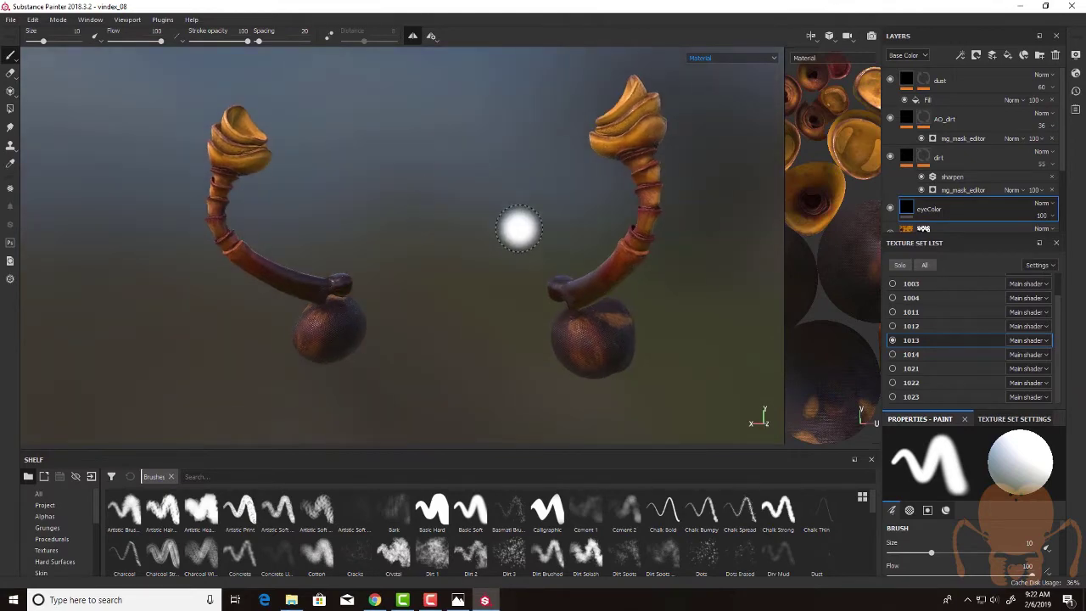
alt+drag(718, 281, 647, 271)
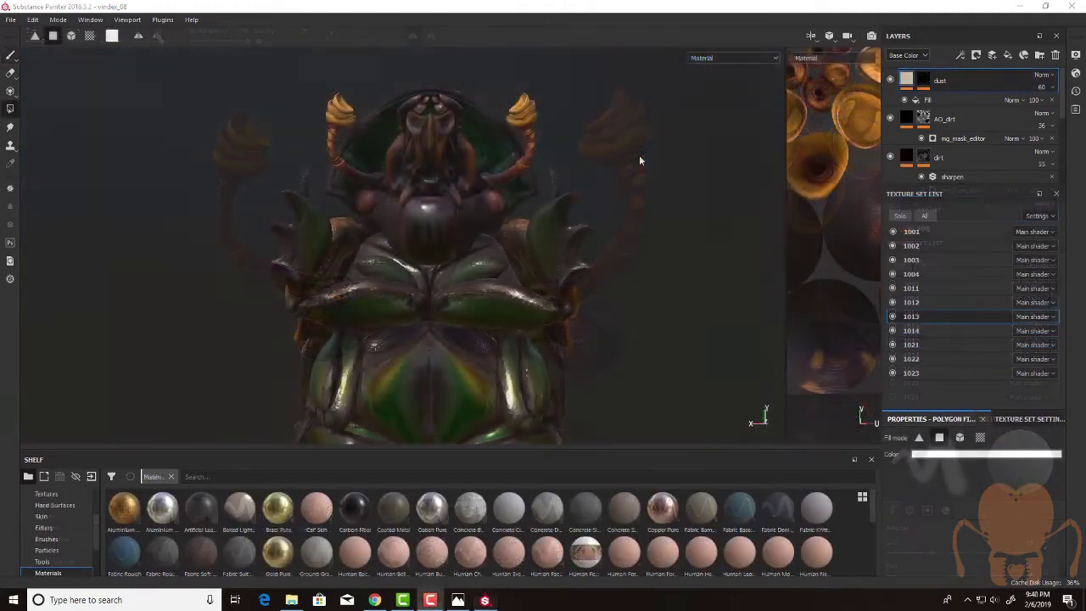
alt+middle_drag(639, 156, 630, 270)
alt+right_drag(572, 259, 490, 165)
alt+middle_drag(490, 165, 548, 166)
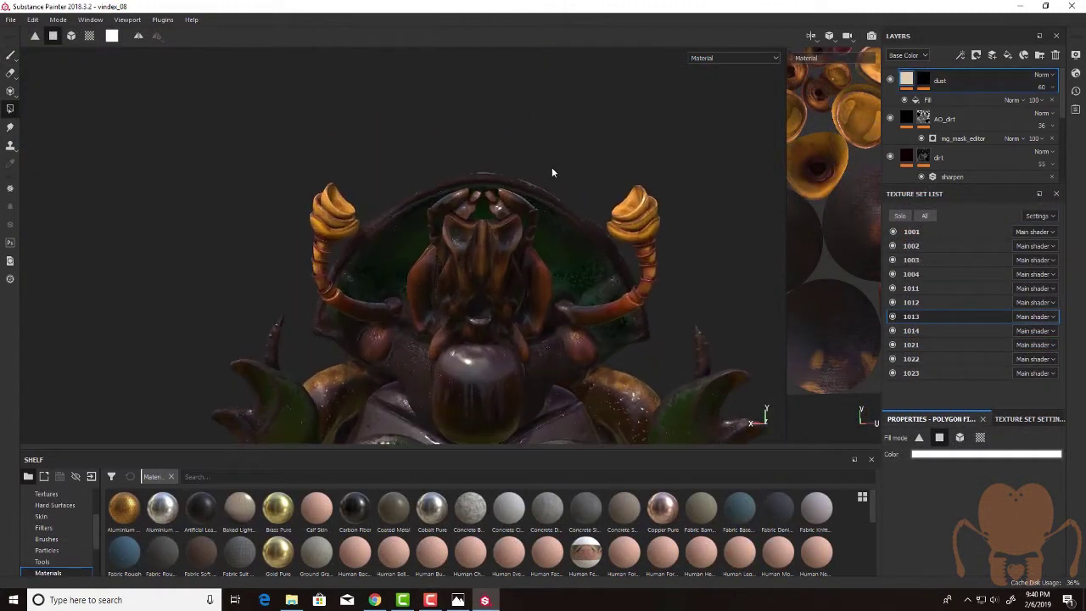
alt+right_drag(330, 250, 933, 259)
alt+middle_drag(480, 100, 298, 97)
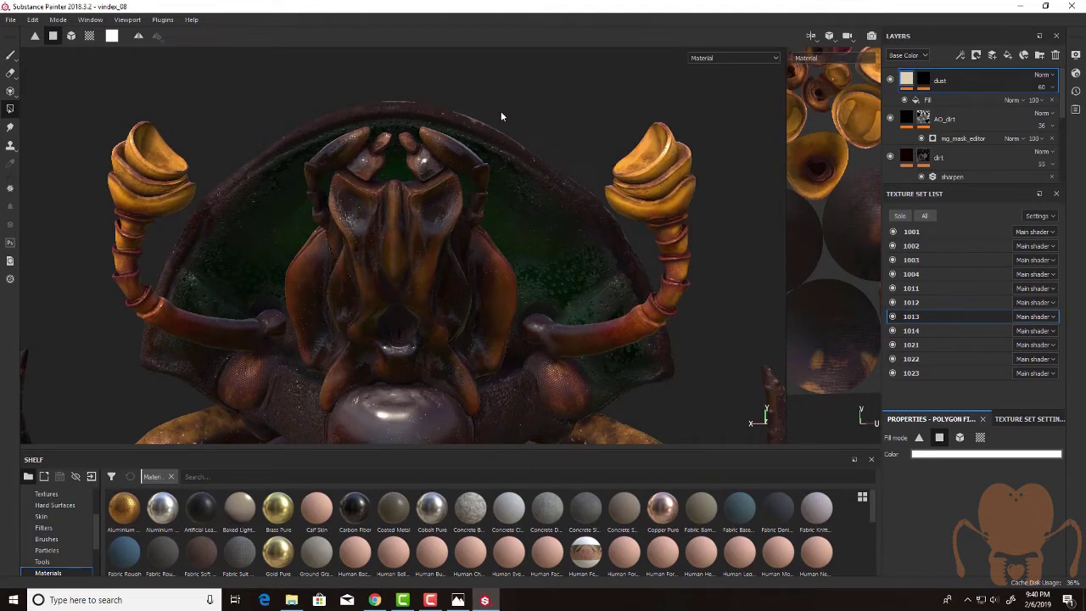
Step: Examine the lit material along the beetle's side, horn and abdomen underside from several angles
alt+drag(503, 113, 439, 107)
alt+middle_drag(533, 141, 425, 108)
alt+drag(425, 108, 210, 146)
scroll(322, 171, down, 3)
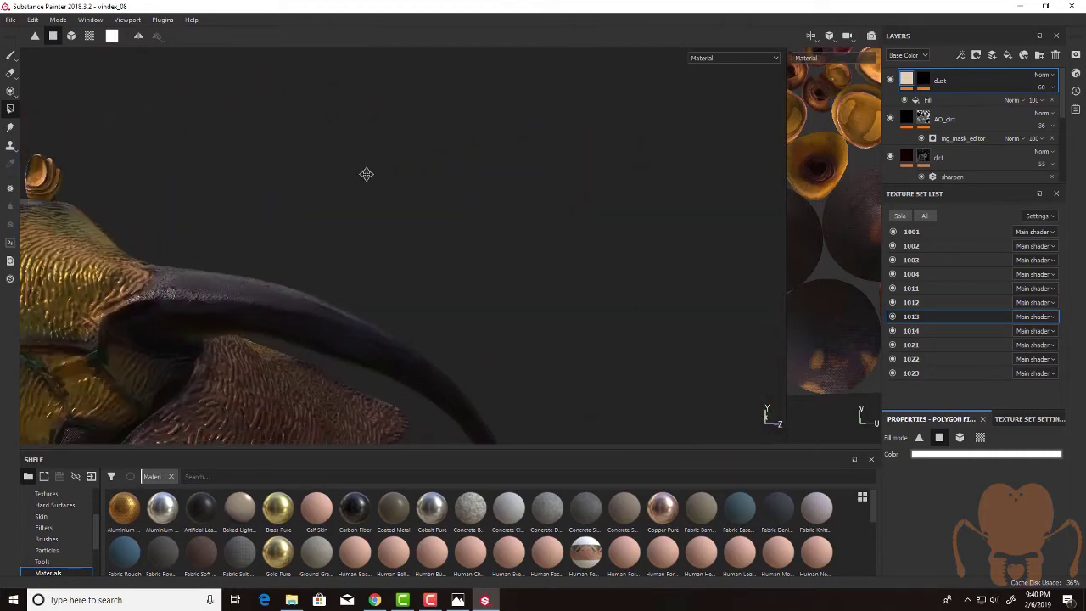
alt+middle_drag(324, 190, 469, 144)
alt+drag(468, 144, 152, 371)
alt+drag(560, 159, 560, 205)
alt+drag(586, 259, 639, 124)
Step: Switch the viewport to the Base Color display and examine the leg tips and the beetle's whole underside
click(718, 58)
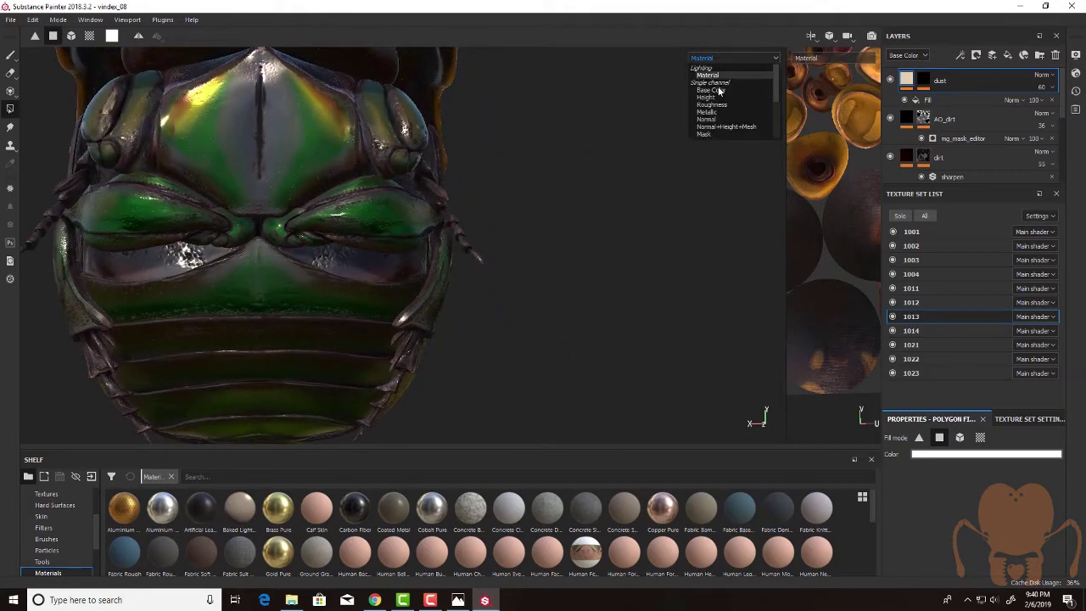
click(716, 90)
alt+right_drag(671, 297, 667, 315)
alt+middle_drag(667, 315, 415, 10)
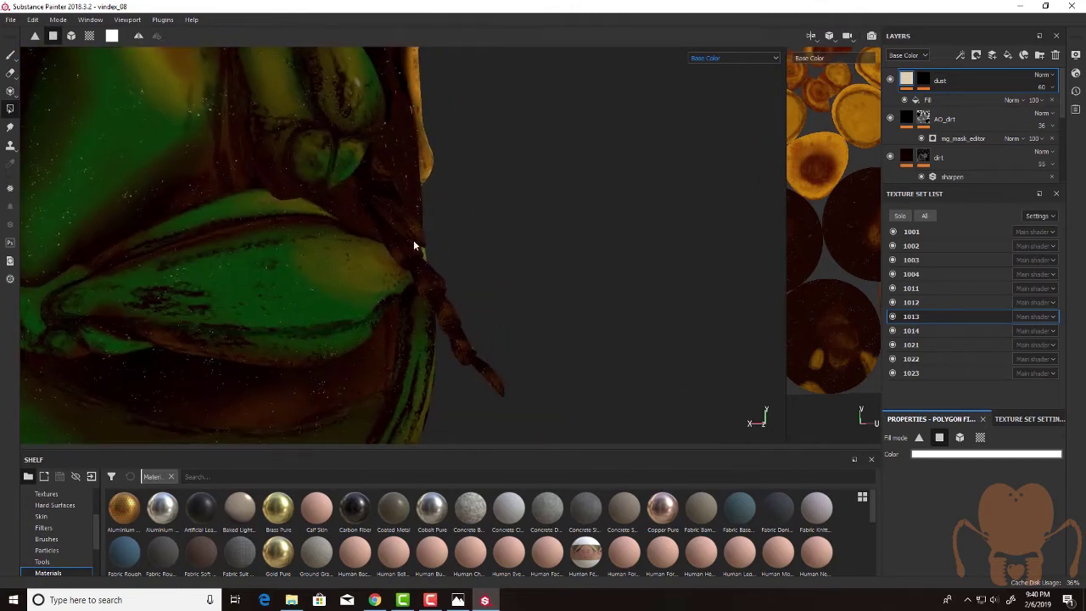
alt+middle_drag(509, 368, 408, 17)
alt+middle_drag(319, 287, 561, 426)
alt+right_drag(562, 426, 492, 328)
alt+drag(492, 332, 608, 85)
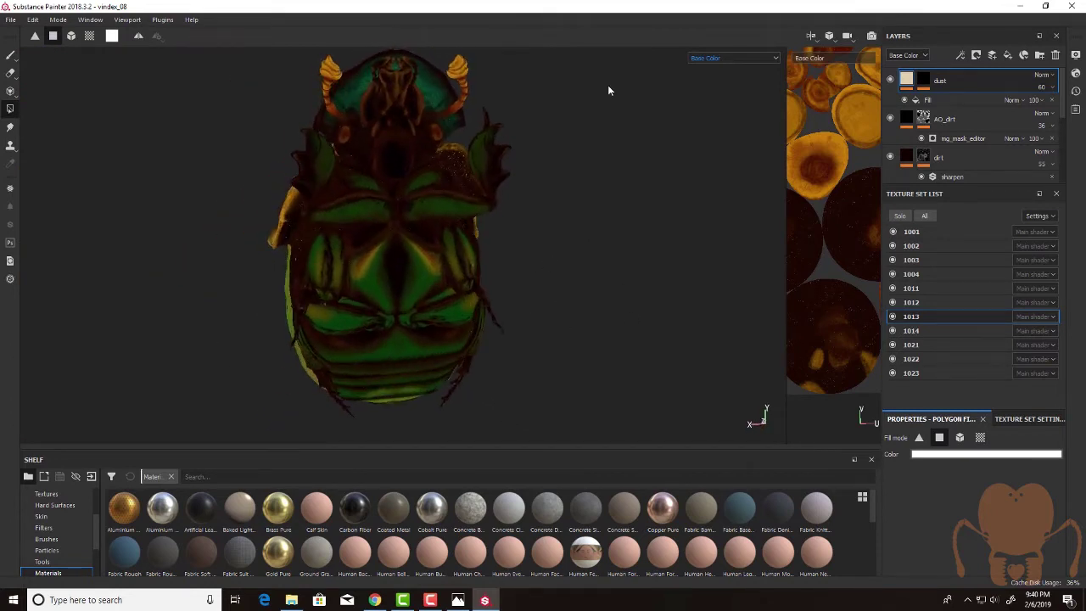
Step: Return the viewport to the Material display and examine the surface of one antenna's segments and club up close
click(706, 59)
click(705, 68)
alt+drag(570, 127, 568, 278)
alt+middle_drag(568, 278, 576, 305)
alt+right_drag(576, 305, 1054, 457)
scroll(377, 289, up, 6)
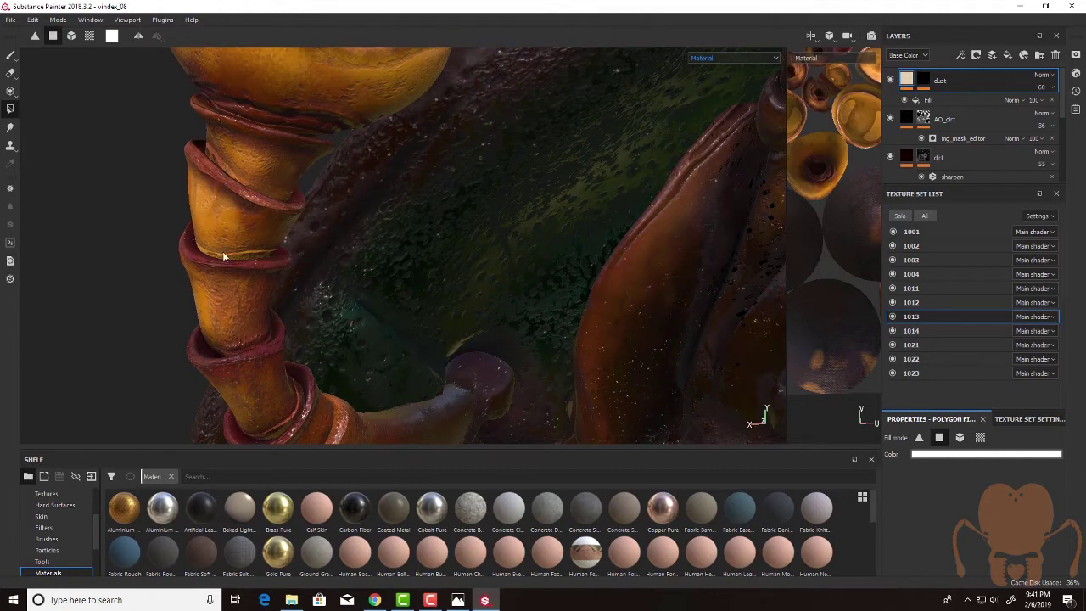
alt+drag(201, 297, 127, 265)
alt+right_drag(127, 266, 246, 279)
alt+middle_drag(265, 191, 290, 241)
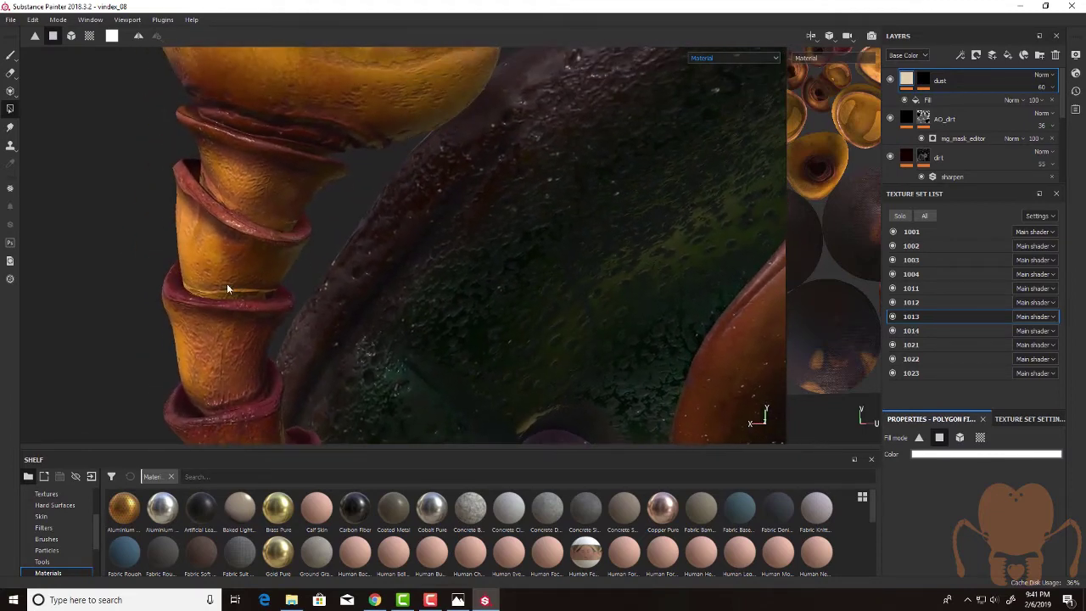
alt+drag(321, 251, 161, 255)
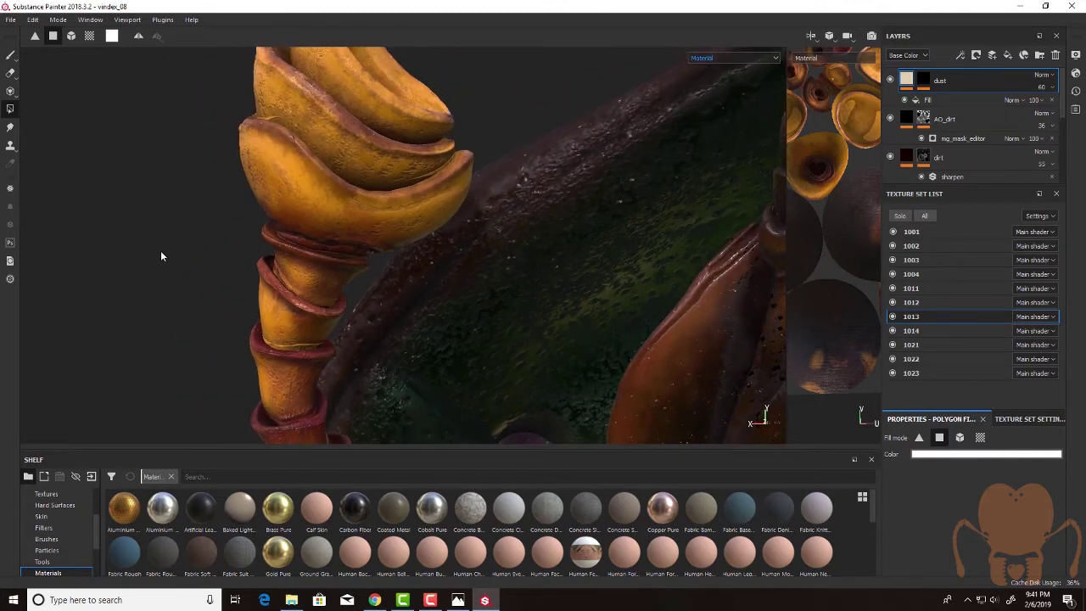
Step: Display the Normal channel, switch to Normal+Height+Mesh, and examine the bump detail on the antenna segments
click(704, 58)
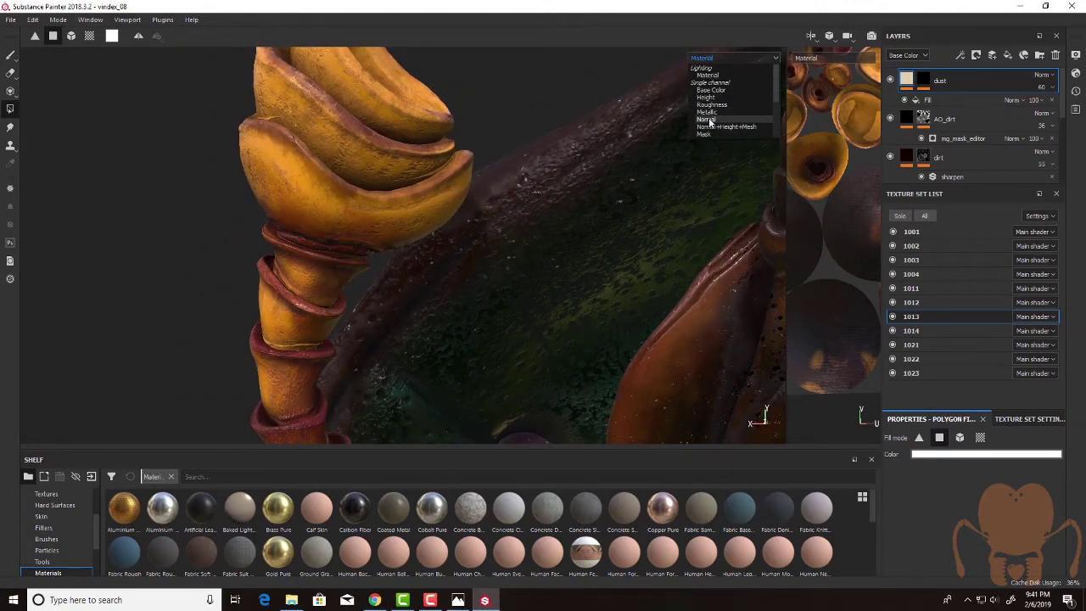
click(704, 118)
click(739, 59)
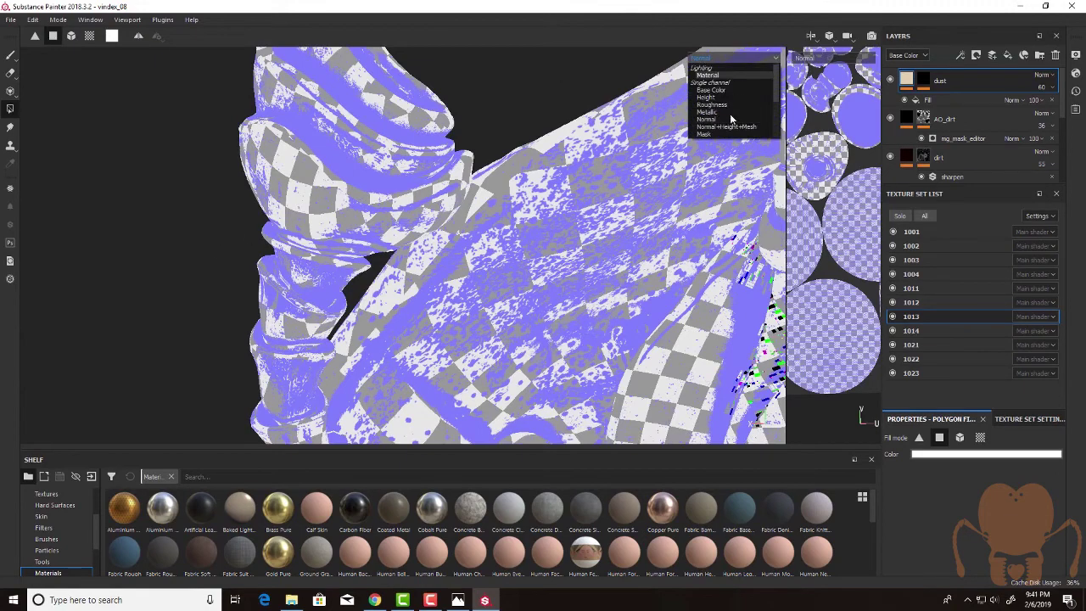
click(721, 127)
alt+drag(222, 200, 229, 170)
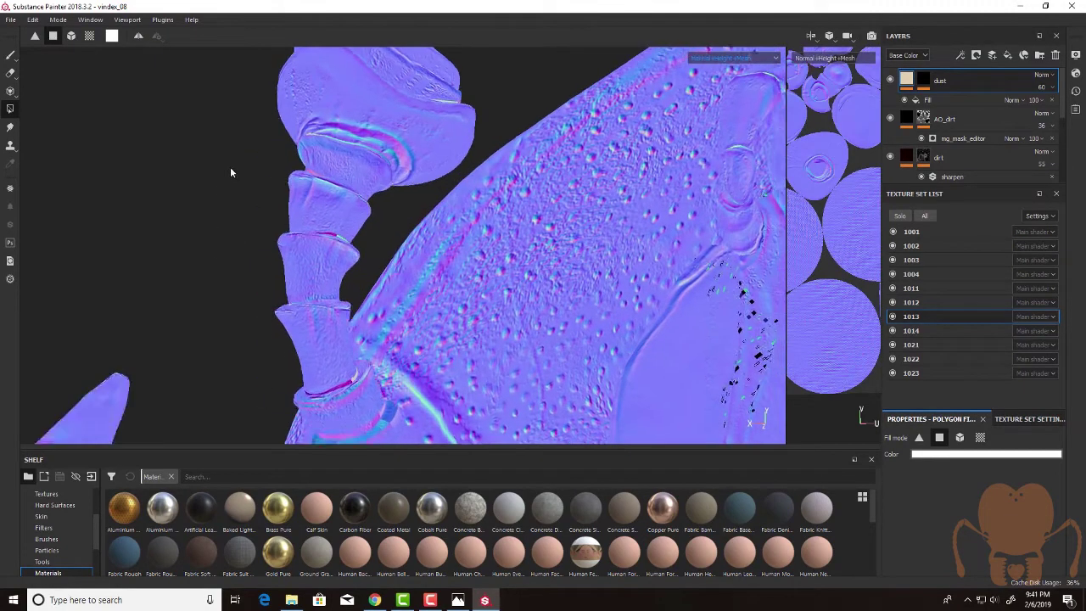
alt+middle_drag(230, 170, 193, 263)
alt+right_drag(193, 263, 360, 255)
alt+drag(360, 254, 354, 312)
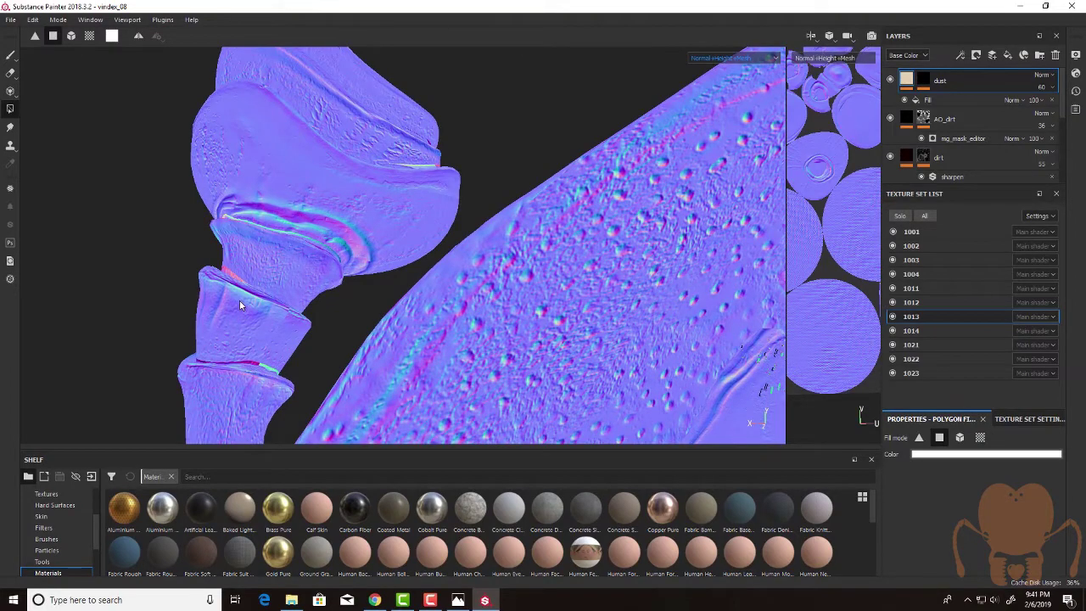
Step: Examine the Normal+Height+Mesh detail across the rest of the beetle at closer and wider range
alt+right_drag(340, 312, 6, 200)
alt+middle_drag(379, 195, 276, 22)
alt+right_drag(376, 227, 418, 264)
alt+middle_drag(417, 264, 328, 149)
alt+right_drag(424, 240, 344, 273)
alt+right_drag(447, 303, 237, 252)
alt+middle_drag(497, 319, 414, 133)
alt+drag(353, 253, 409, 265)
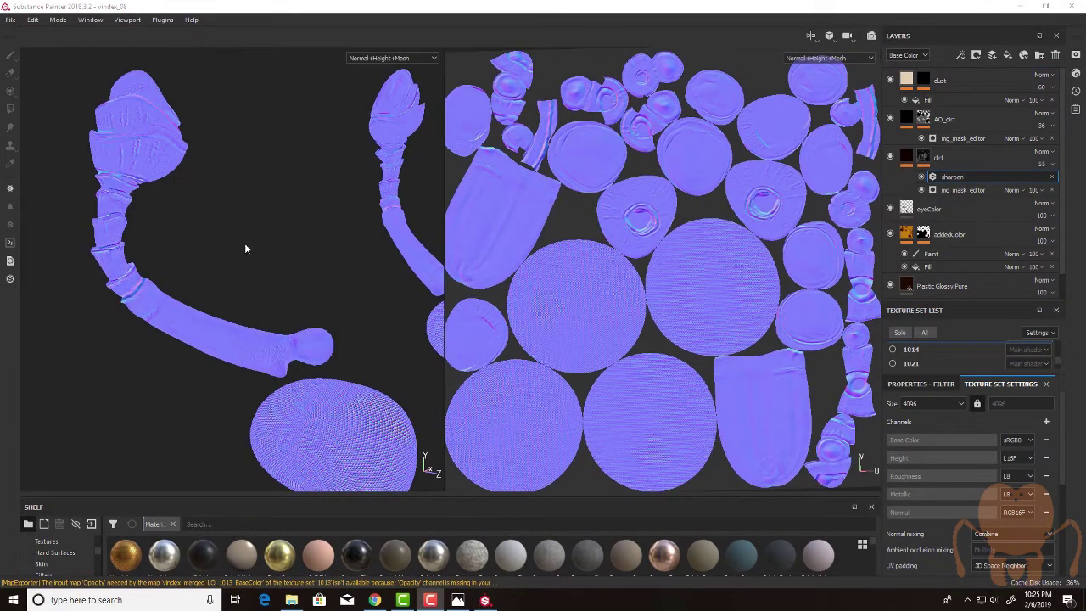
Step: Inspect the combined normal detail of texture set 1013 on the antennae and eyes and on their UV shells
alt+drag(245, 249, 268, 178)
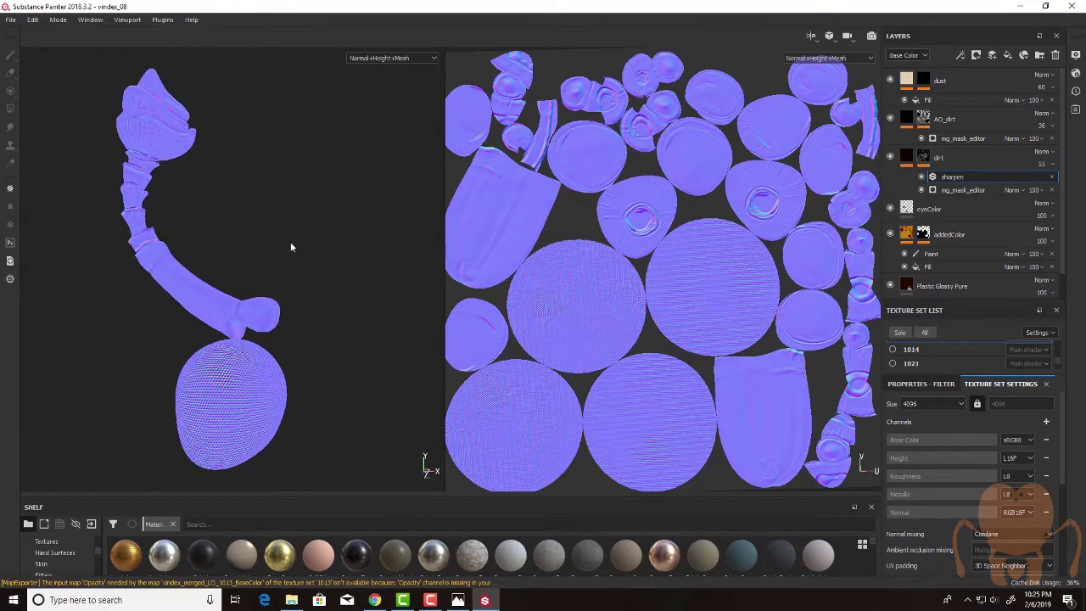
alt+right_drag(567, 216, 739, 246)
alt+middle_drag(739, 247, 567, 286)
alt+right_drag(566, 286, 694, 264)
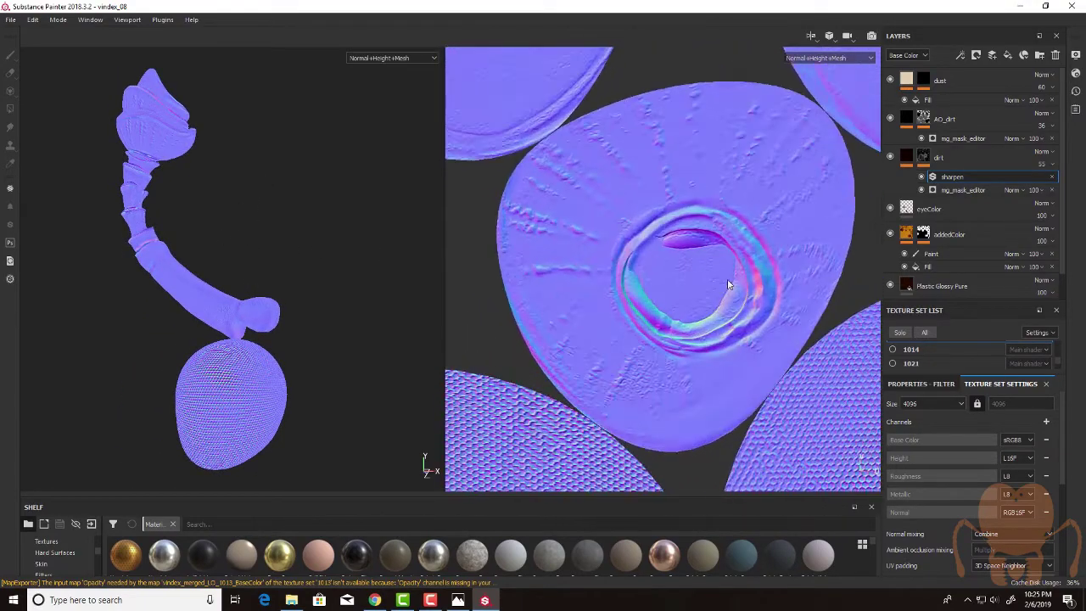
alt+middle_drag(694, 264, 638, 286)
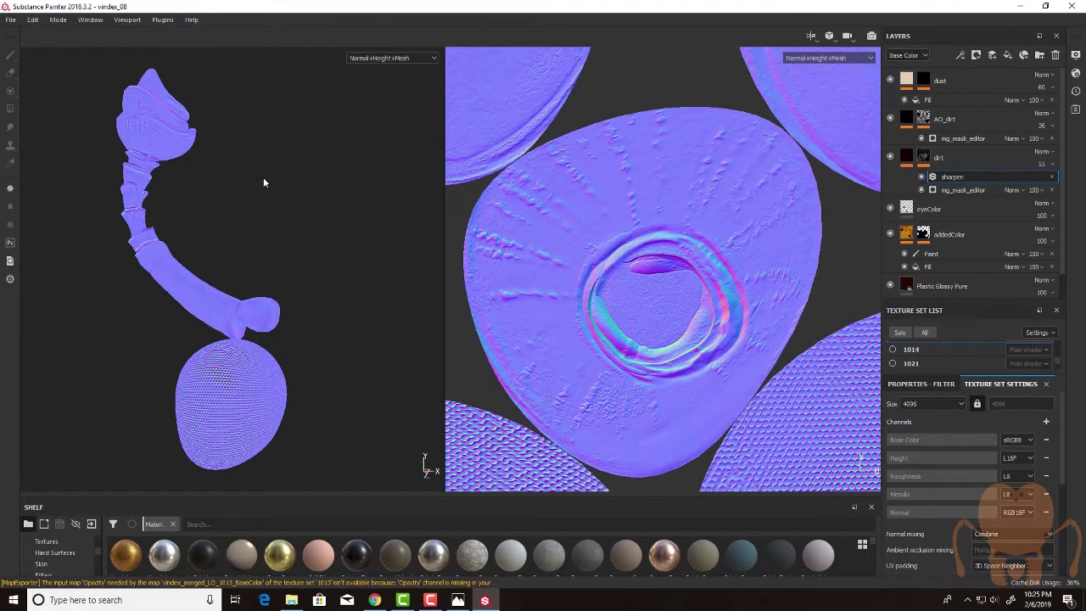
alt+right_drag(750, 284, 152, 188)
alt+right_drag(320, 218, 234, 205)
alt+middle_drag(259, 221, 237, 223)
alt+drag(238, 229, 461, 276)
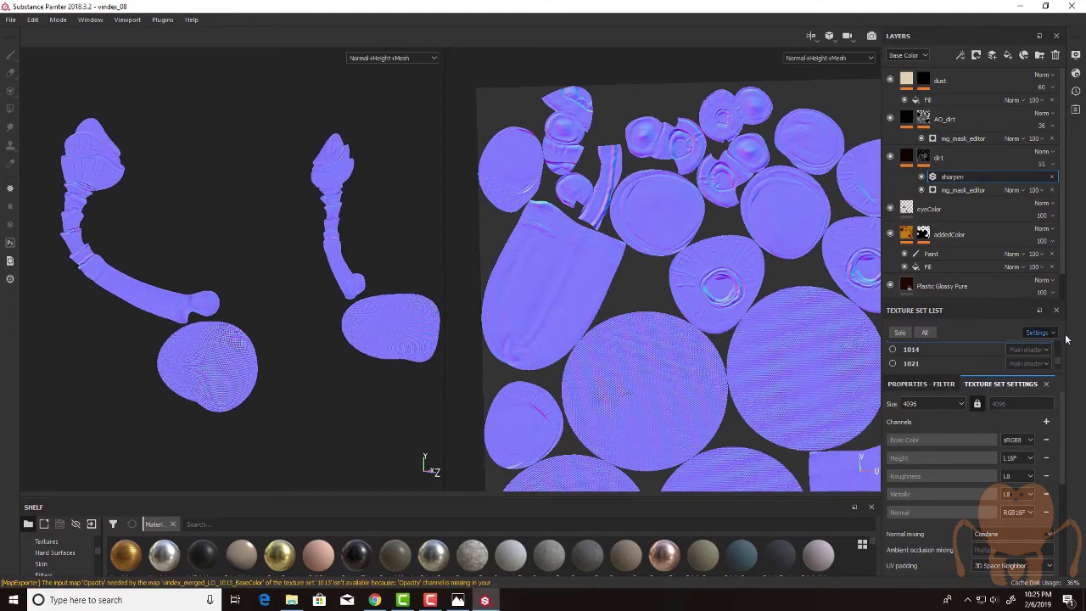
Step: Review the mesh maps of texture set 1013 and inspect the antenna's normal detail from several angles
drag(1064, 416, 1071, 523)
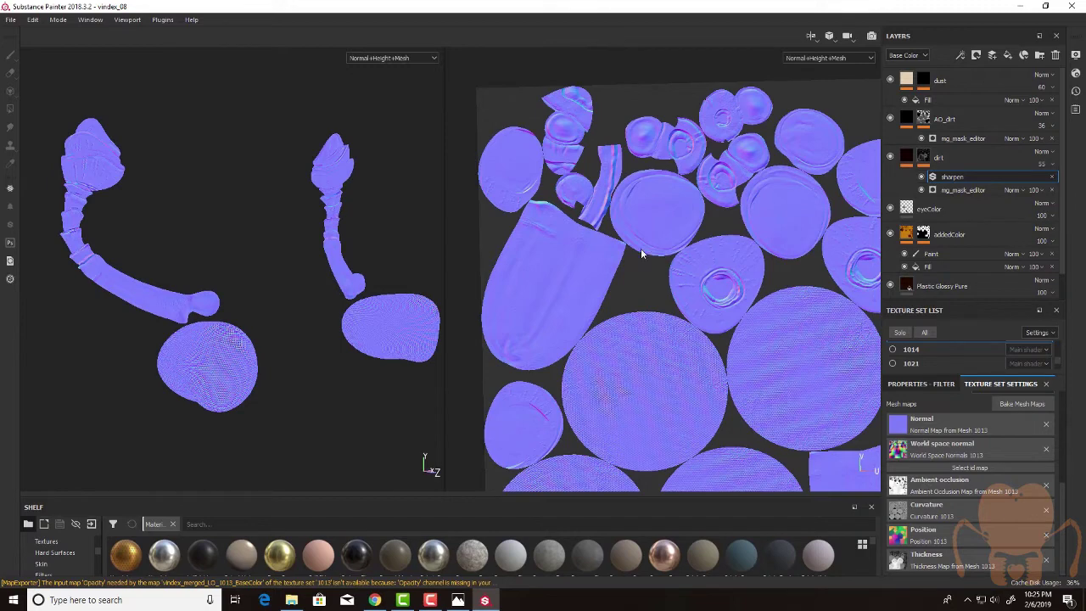
alt+drag(230, 213, 198, 231)
alt+right_drag(198, 232, 369, 262)
alt+middle_drag(270, 223, 289, 204)
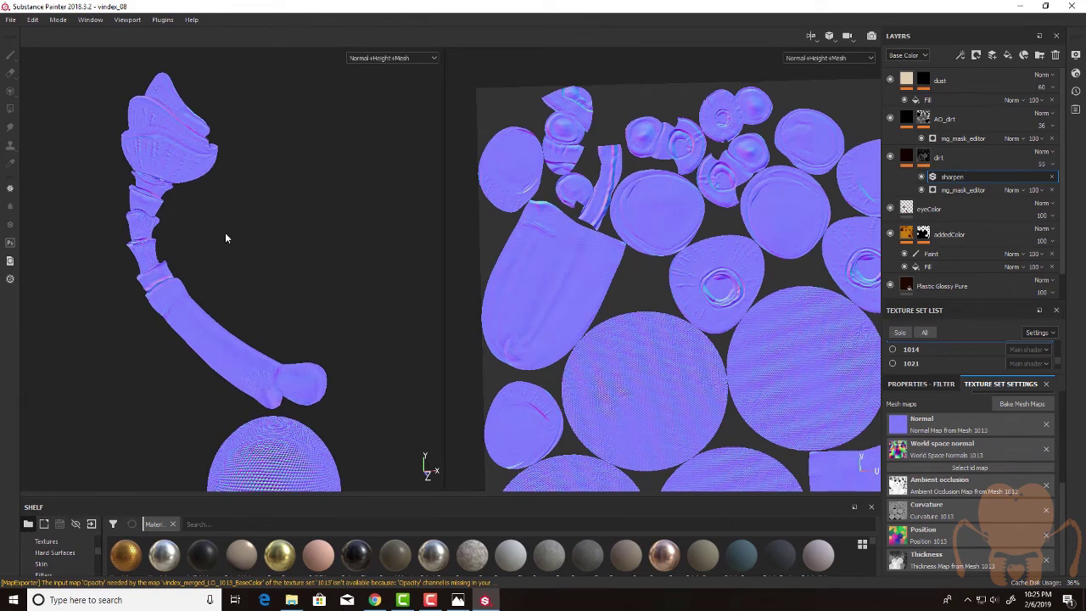
alt+drag(232, 230, 277, 212)
alt+drag(216, 254, 244, 231)
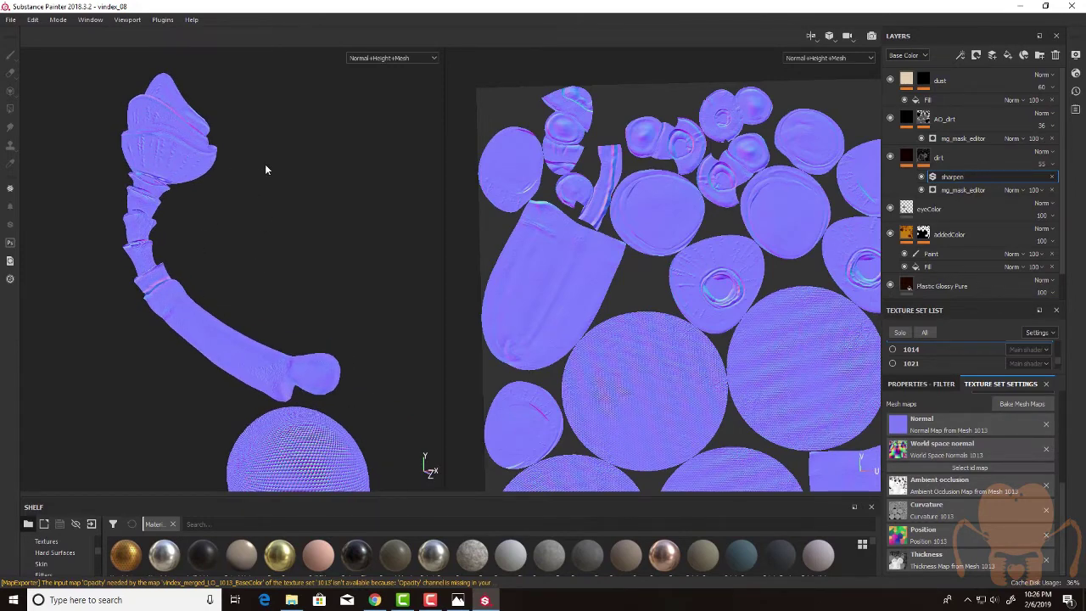
Step: Open the texture export, leave only texture set 1013 selected, and expand its list of output maps
click(11, 20)
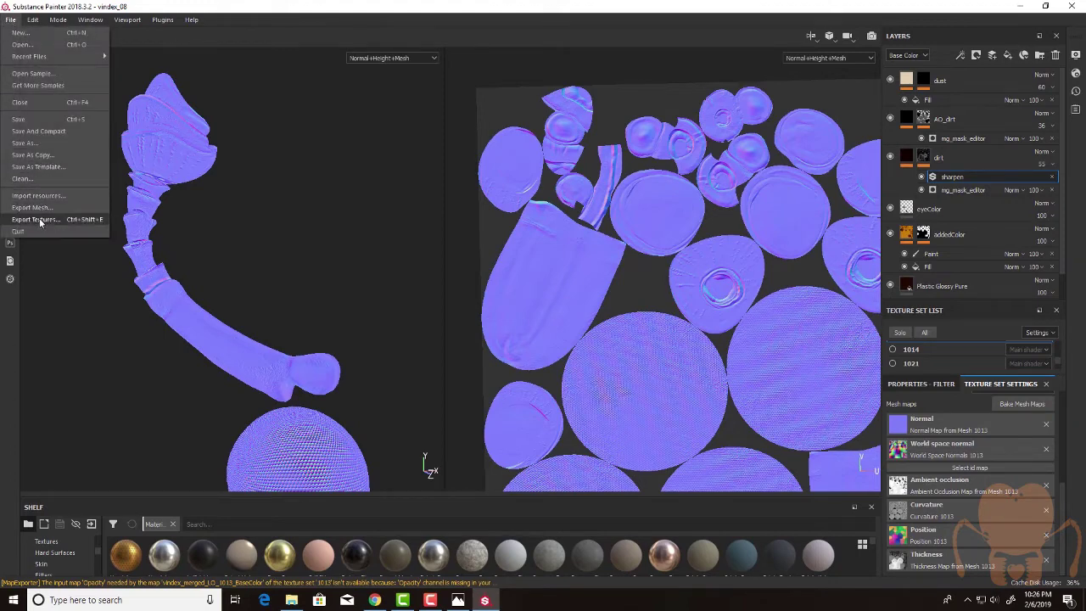
click(39, 220)
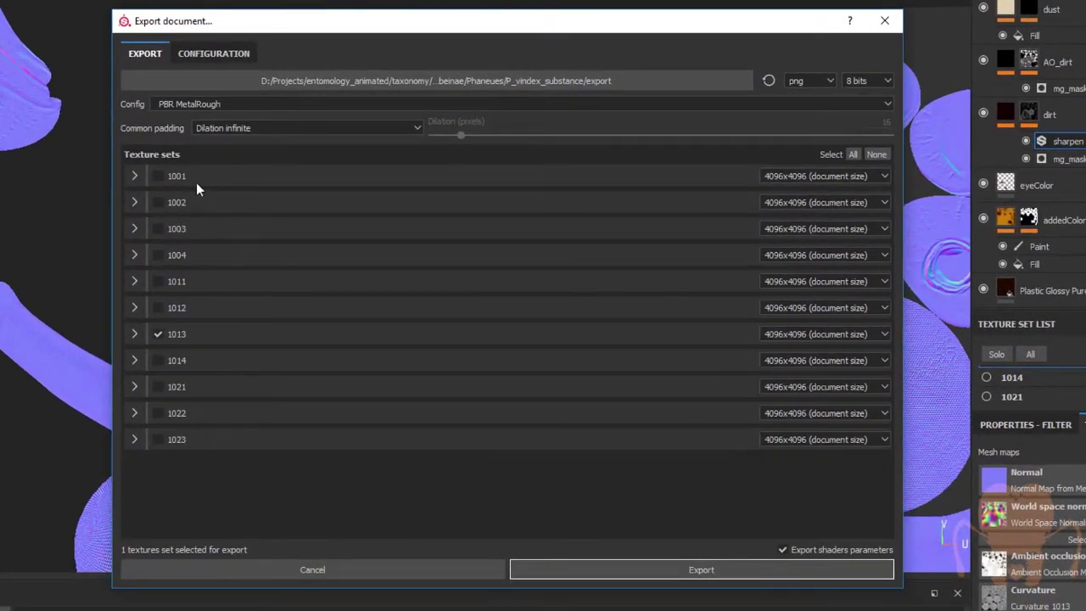
click(157, 308)
click(157, 281)
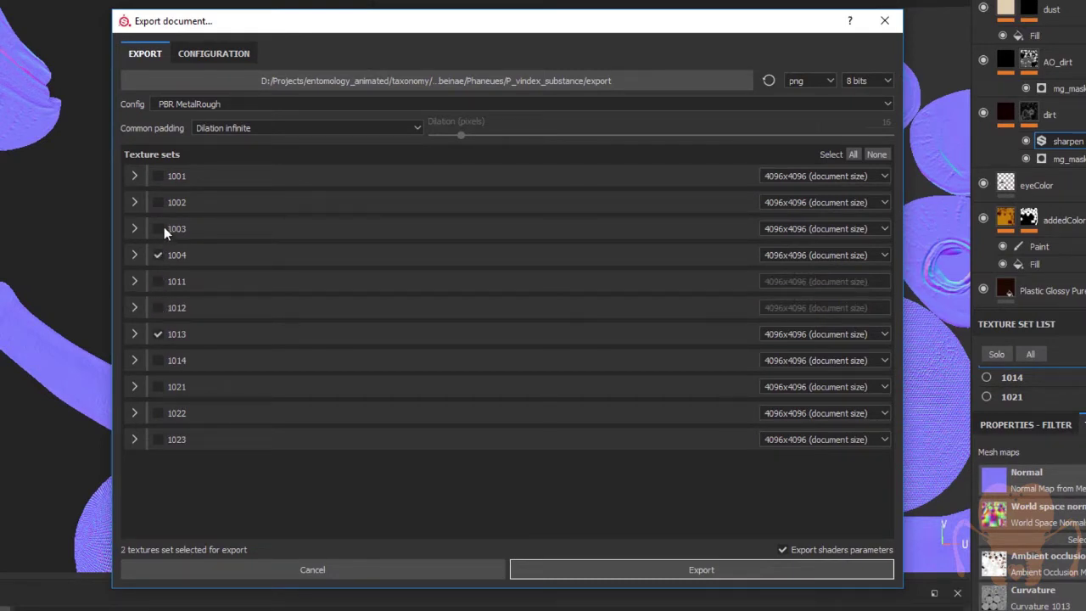
click(158, 255)
click(157, 229)
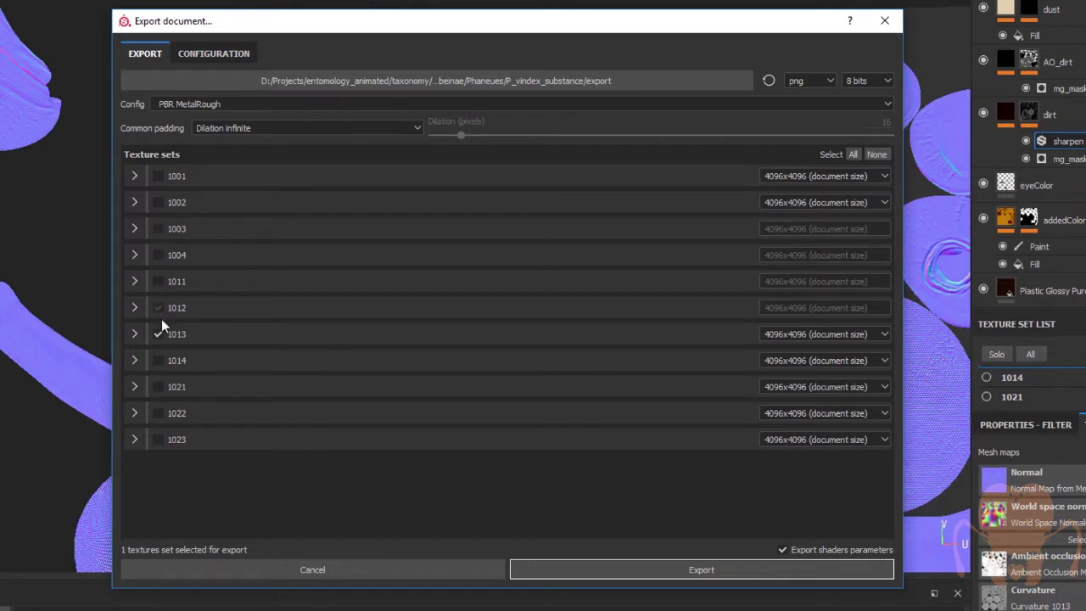
click(135, 333)
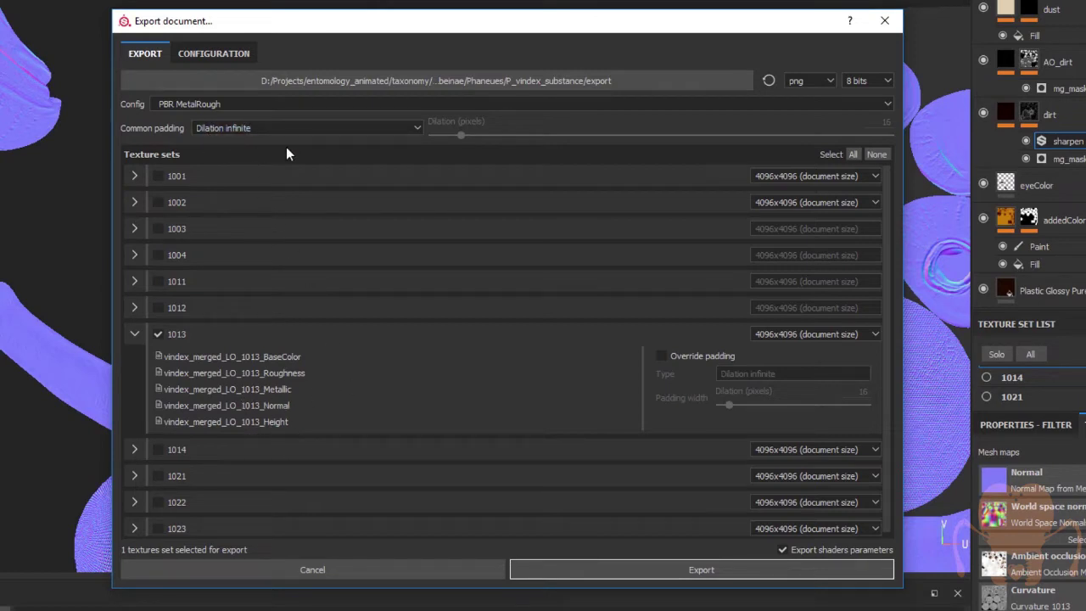
Step: Review the export configuration presets and their output maps, keeping PBR MetalRough as the config
click(187, 105)
click(211, 197)
click(212, 53)
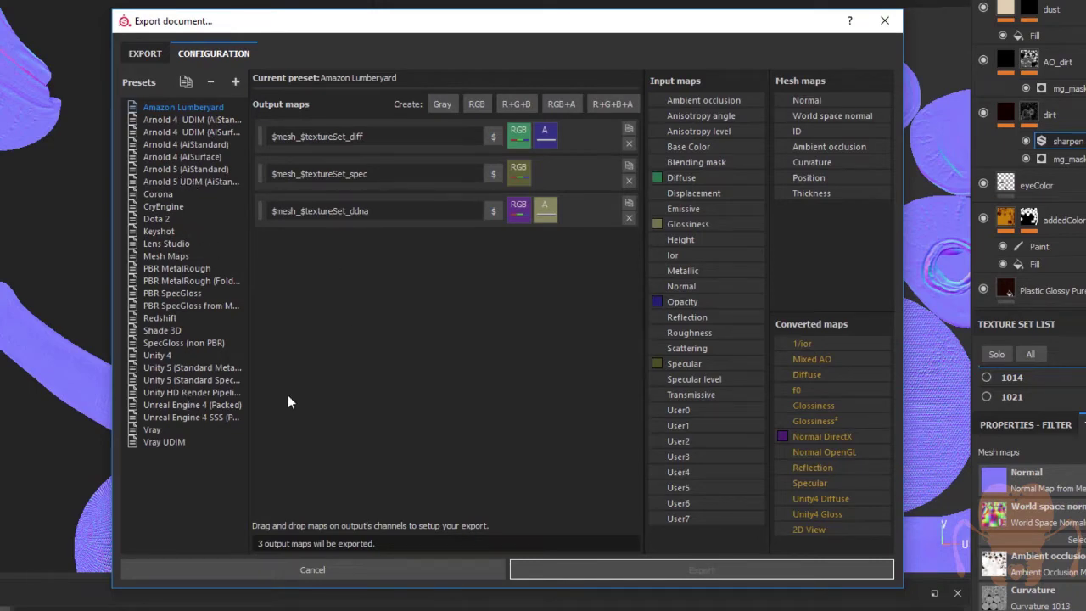
click(147, 54)
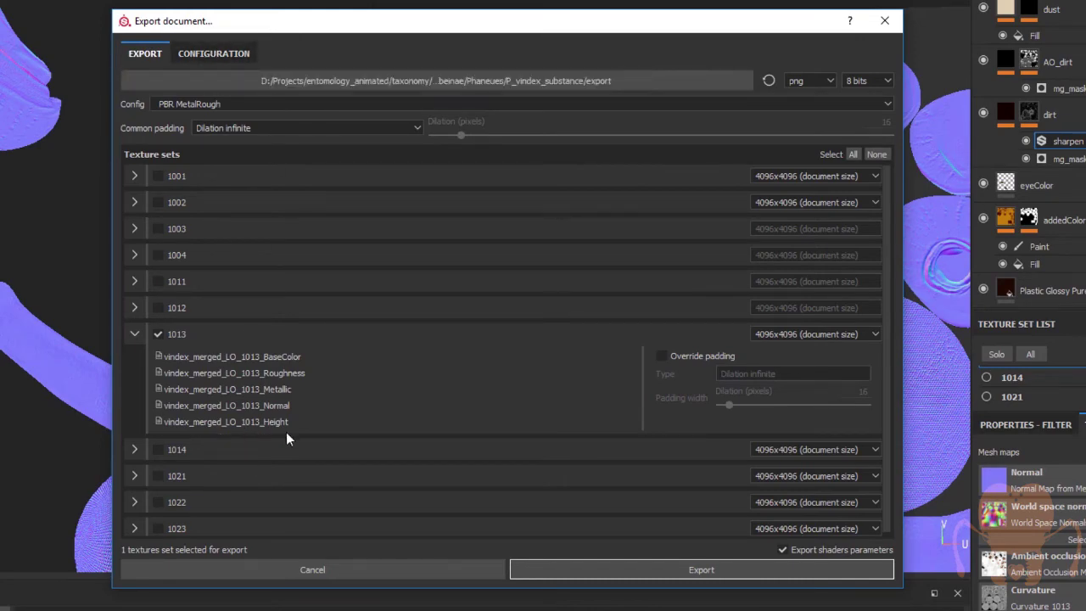
click(217, 56)
click(150, 56)
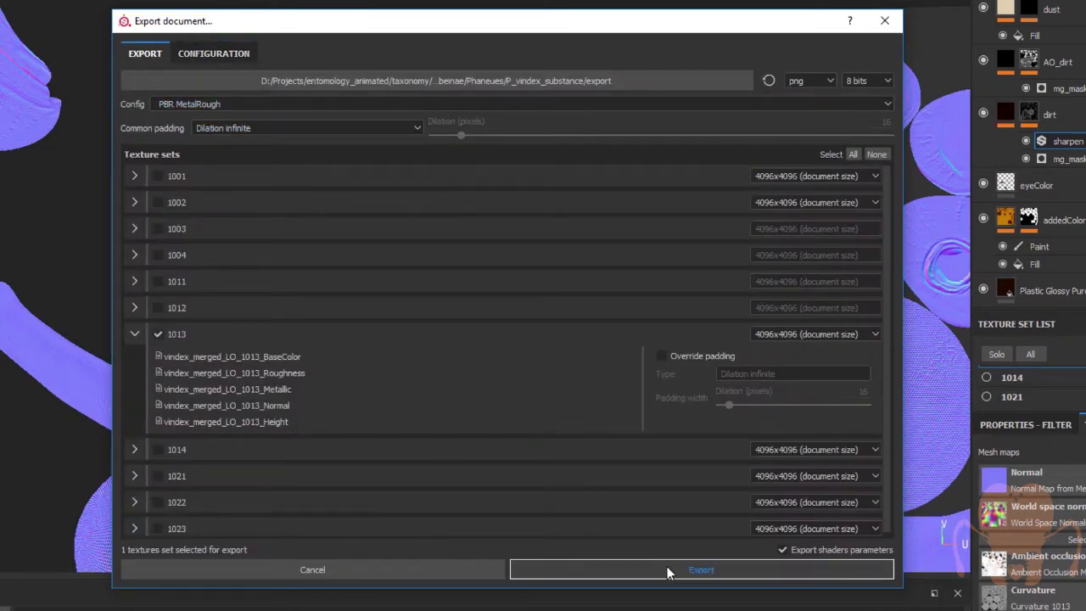
Step: Start choosing the export destination, create a folder named texture_fix in P_vindex_substance, and open it
click(713, 80)
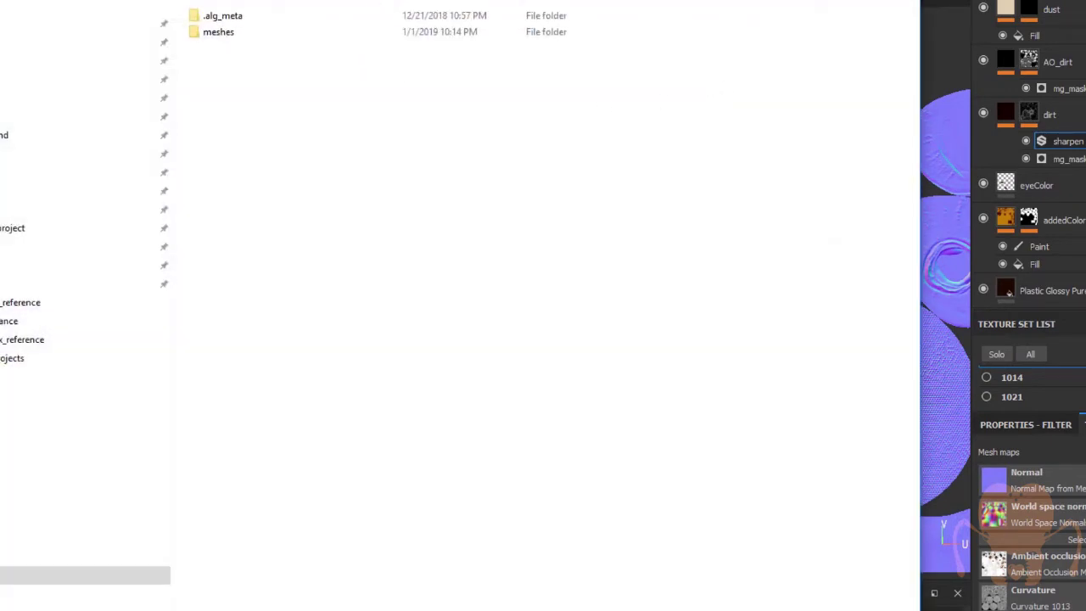
click(310, 51)
double_click(309, 53)
right_click(246, 66)
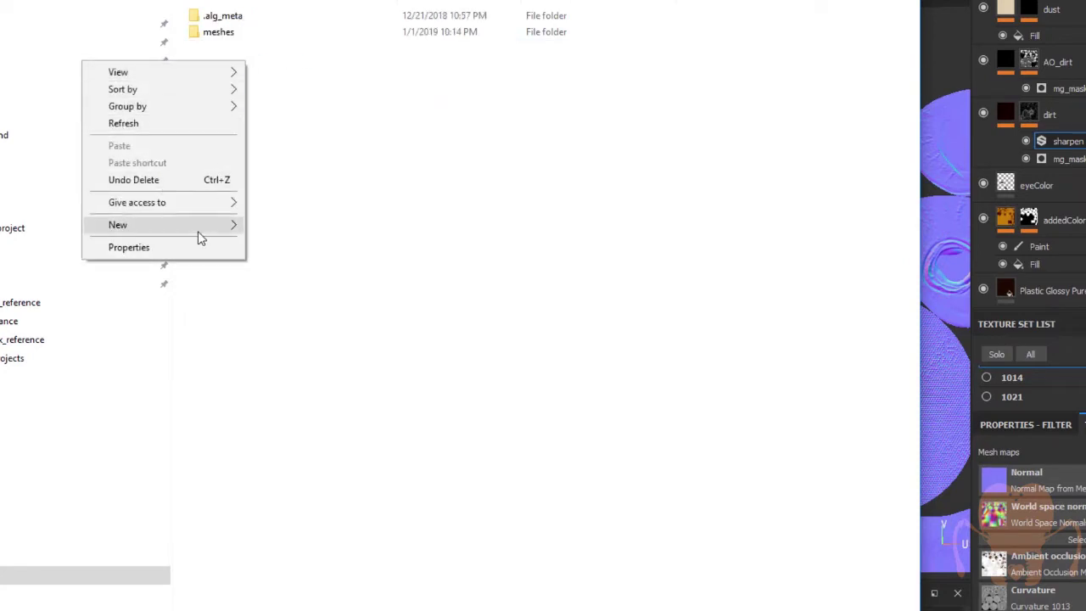
mouse_move(230, 233)
click(304, 229)
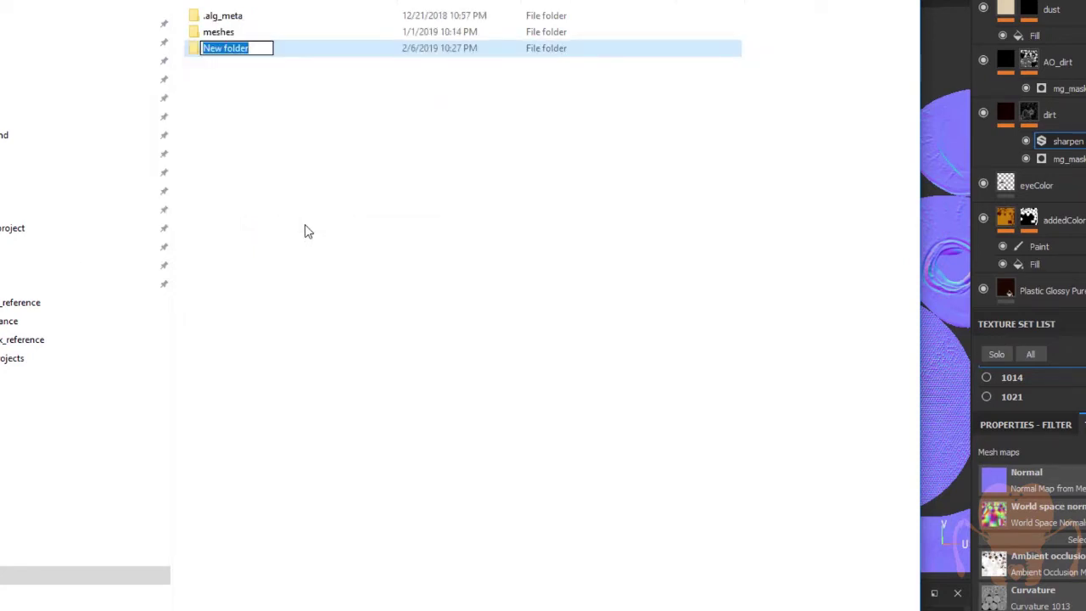
text(texture)
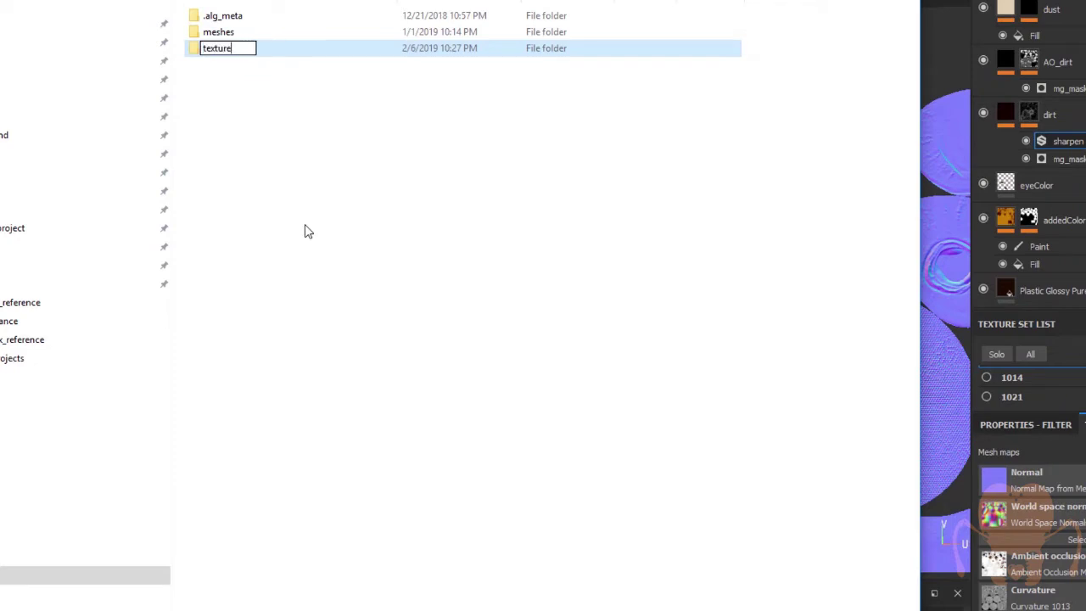
text(_fix)
click(340, 56)
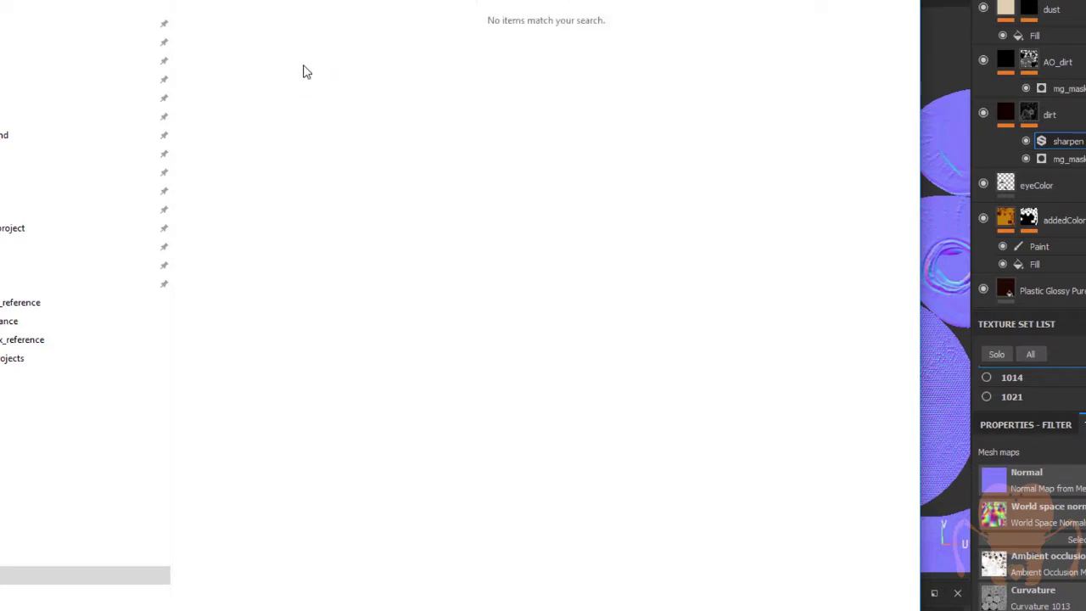
Step: Create a subfolder named export inside texture_fix and confirm the new folder as the export destination
right_click(303, 66)
mouse_move(260, 234)
click(340, 232)
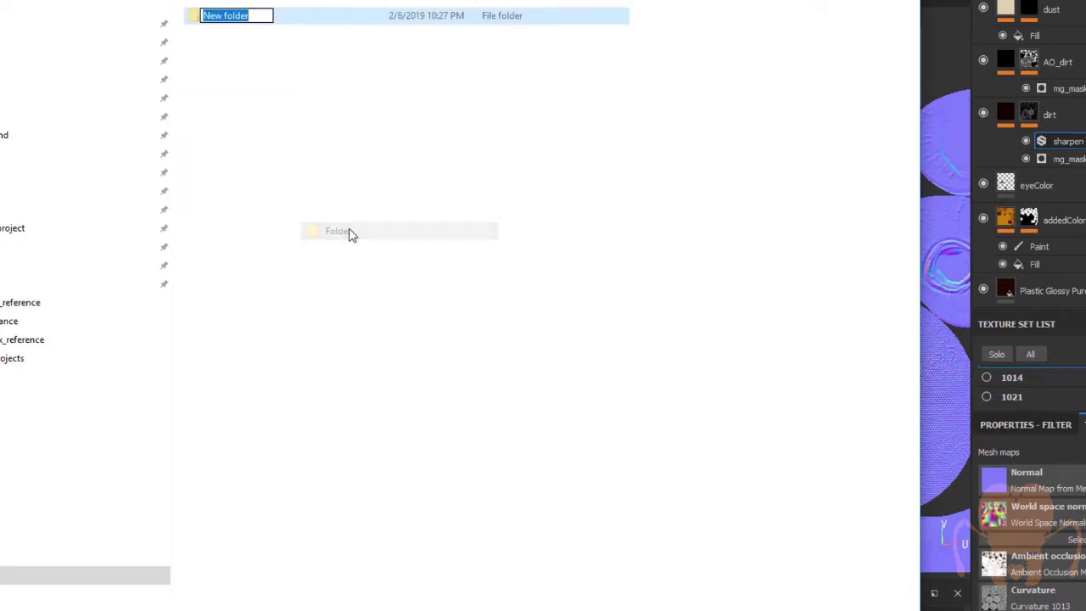
text(export)
click(282, 93)
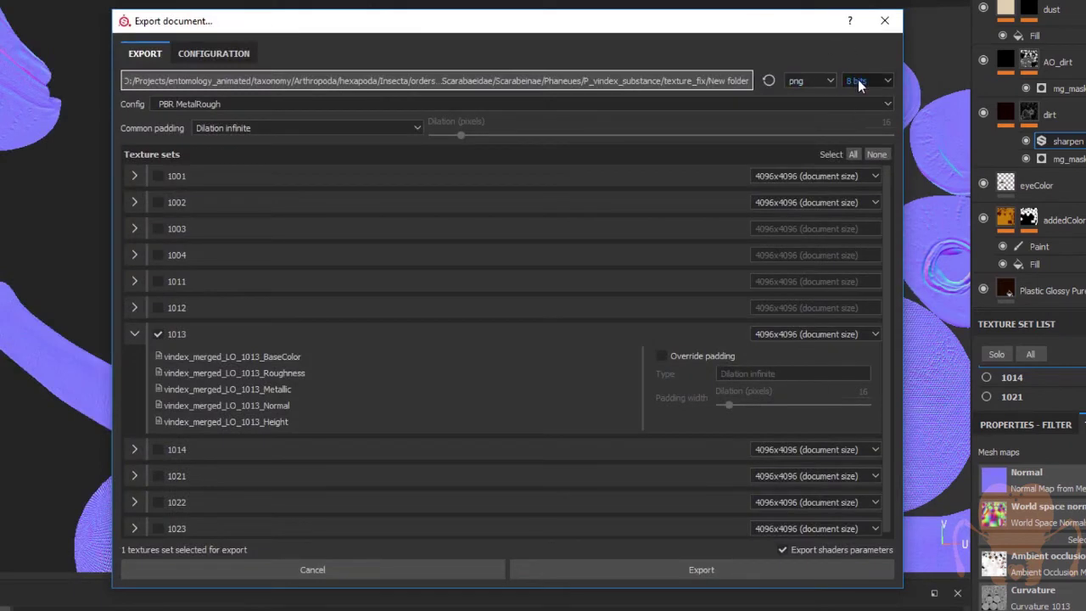
Step: Set the export bit depth to 16 bits, keep the png format, and export the maps of texture set 1013
click(858, 80)
click(858, 105)
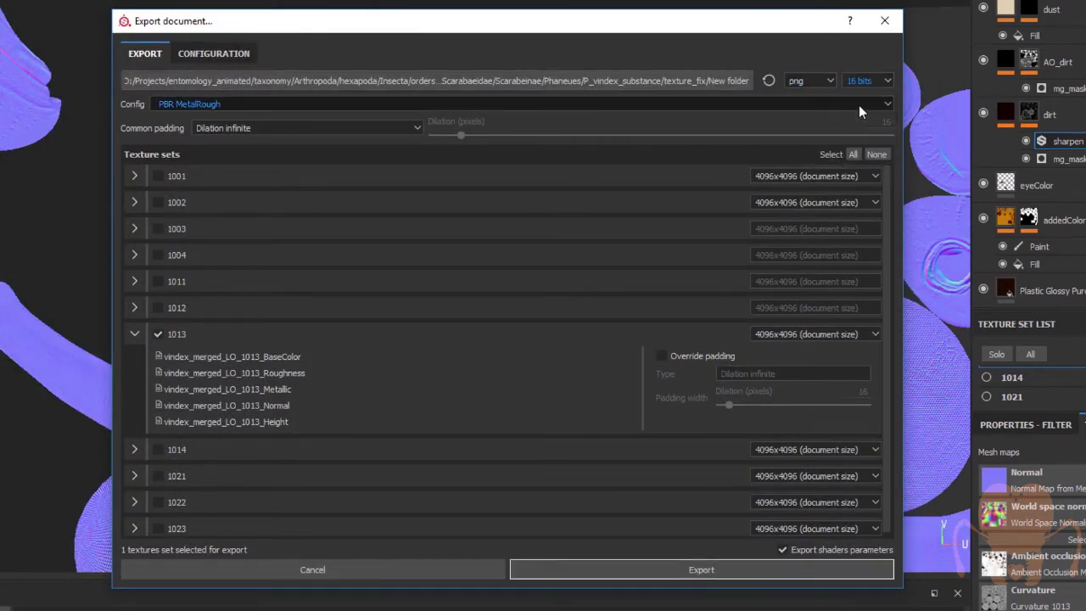
click(821, 81)
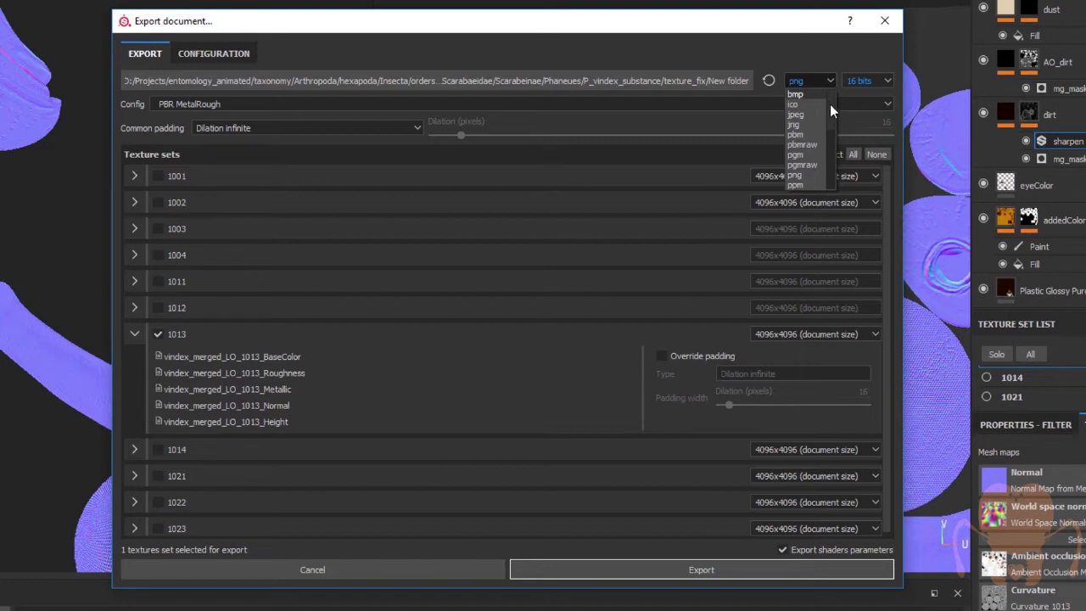
click(810, 65)
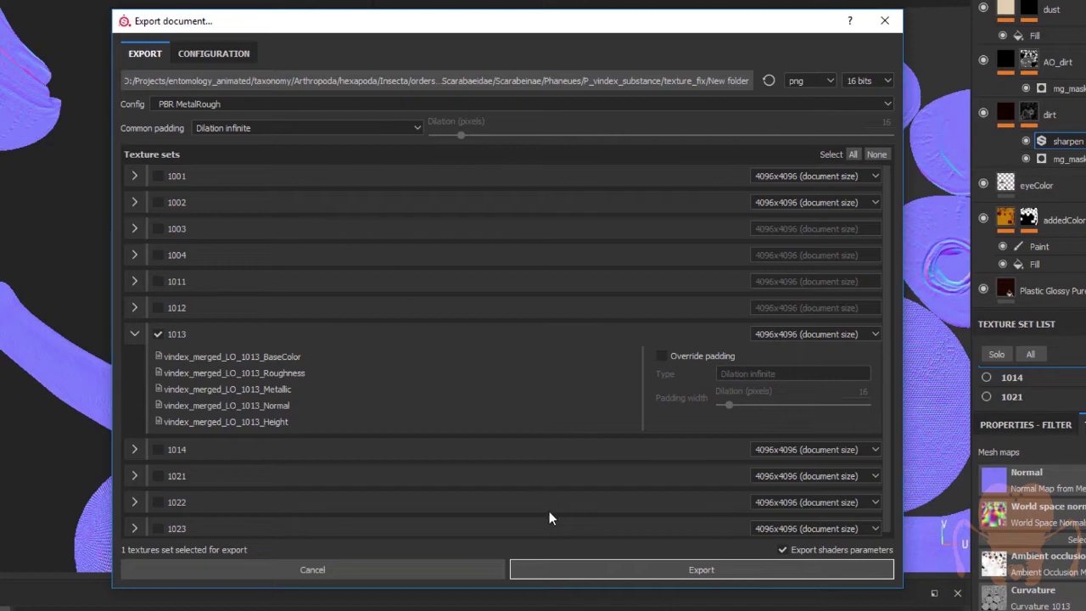
click(687, 570)
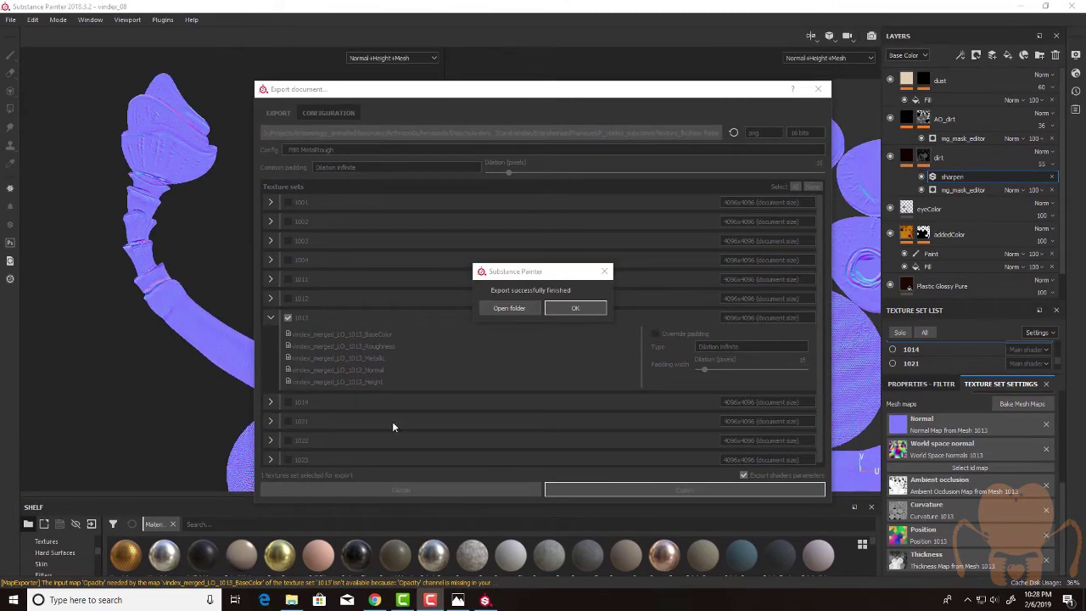
click(575, 309)
Step: Start a new project with the mesh vindex_1013_LO from the meshes folder and a document resolution of 4096
click(10, 19)
click(21, 33)
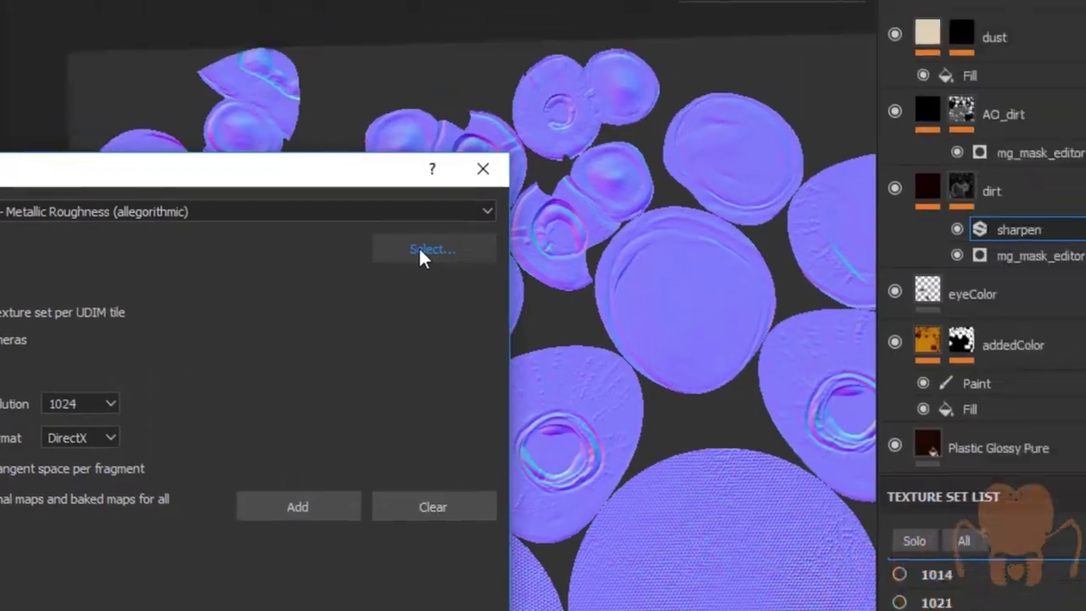
click(784, 85)
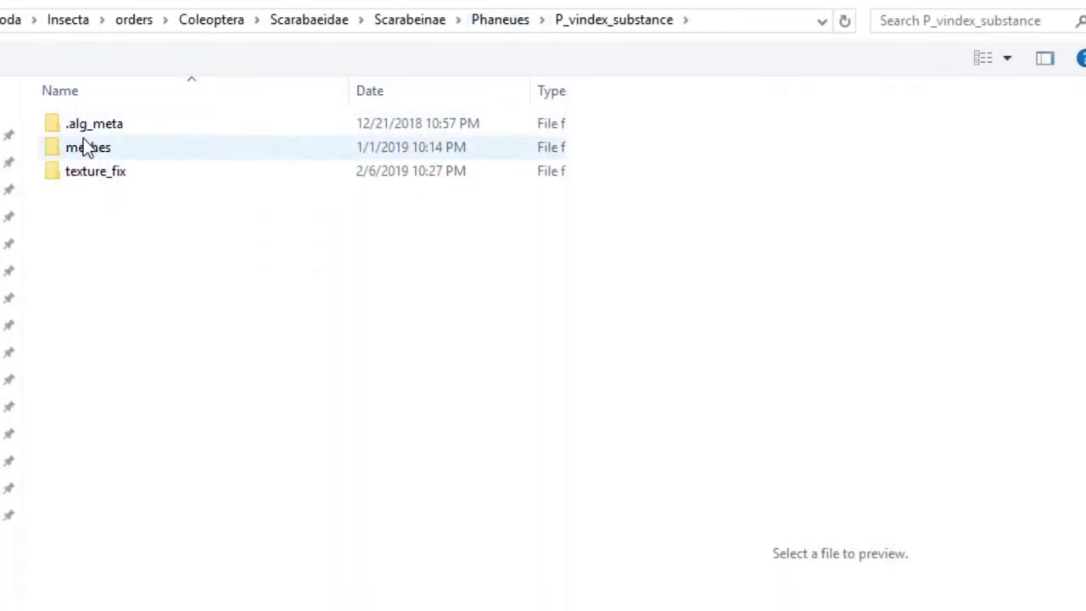
double_click(89, 151)
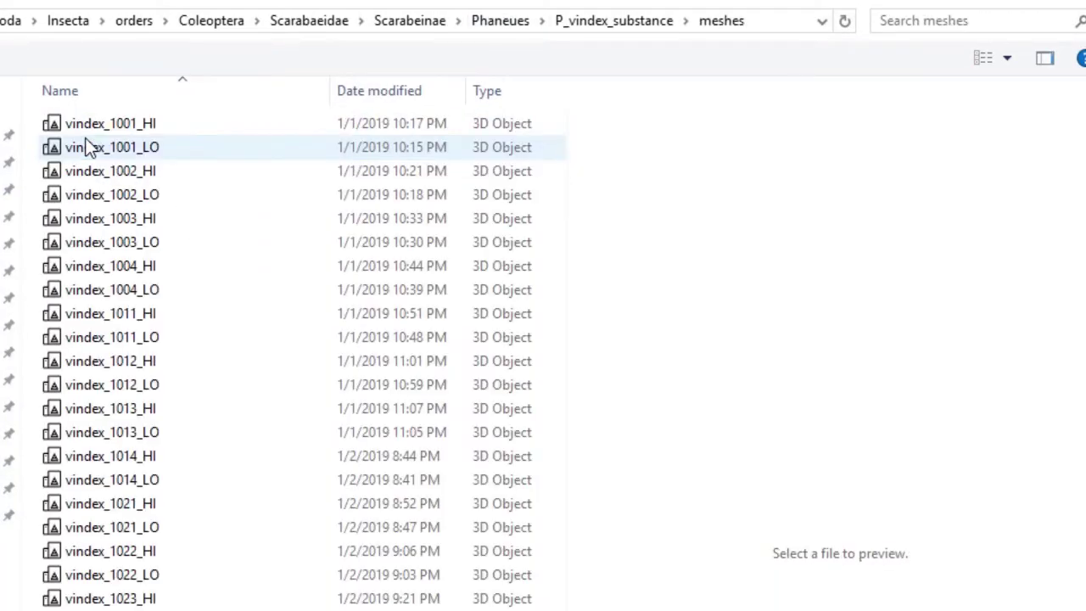
click(138, 434)
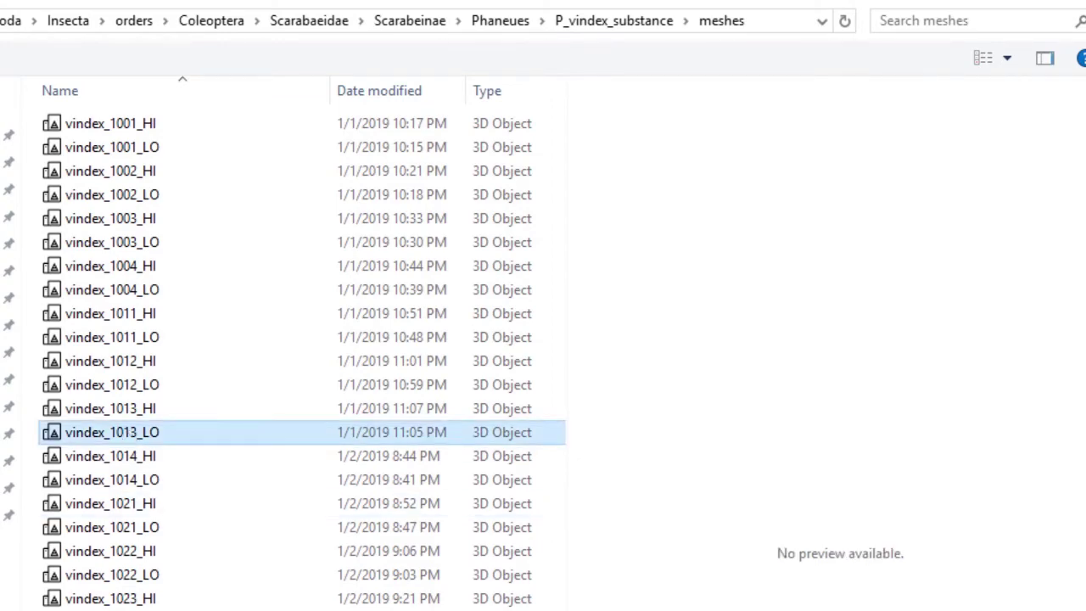
key(Return)
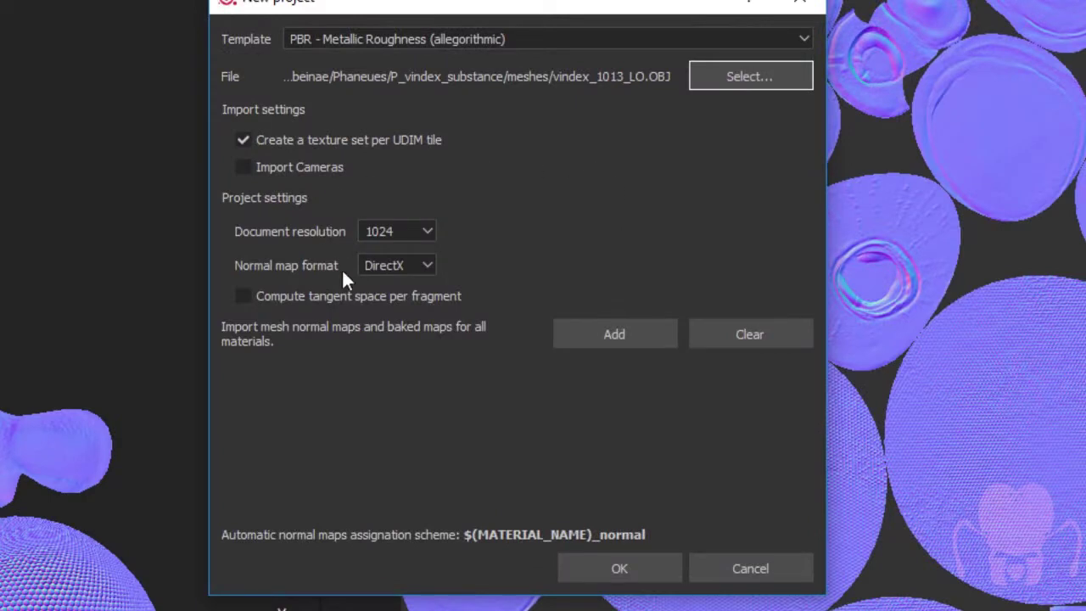
click(377, 231)
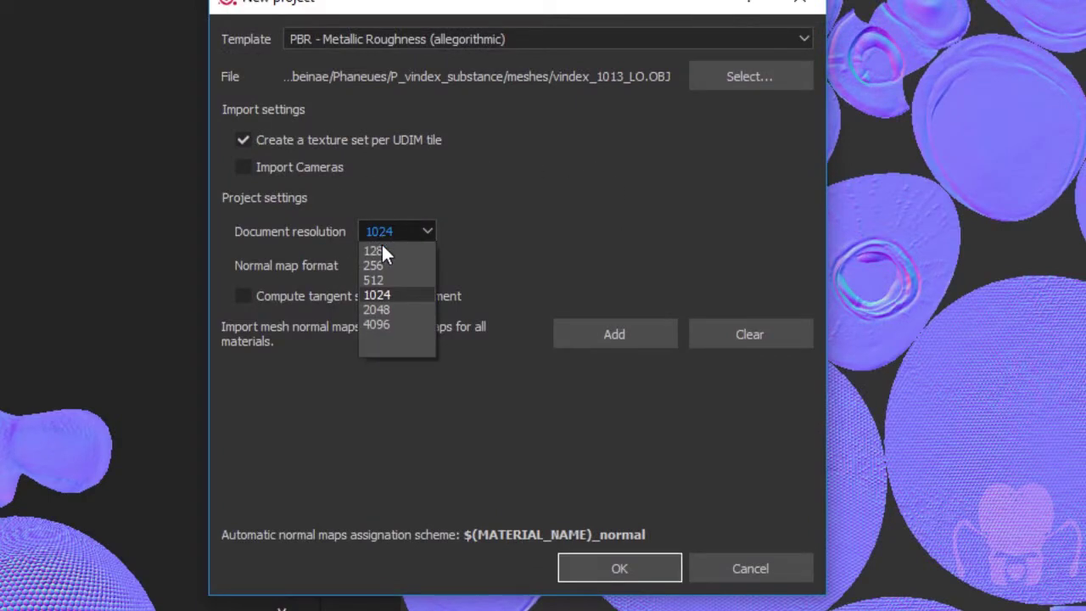
click(386, 324)
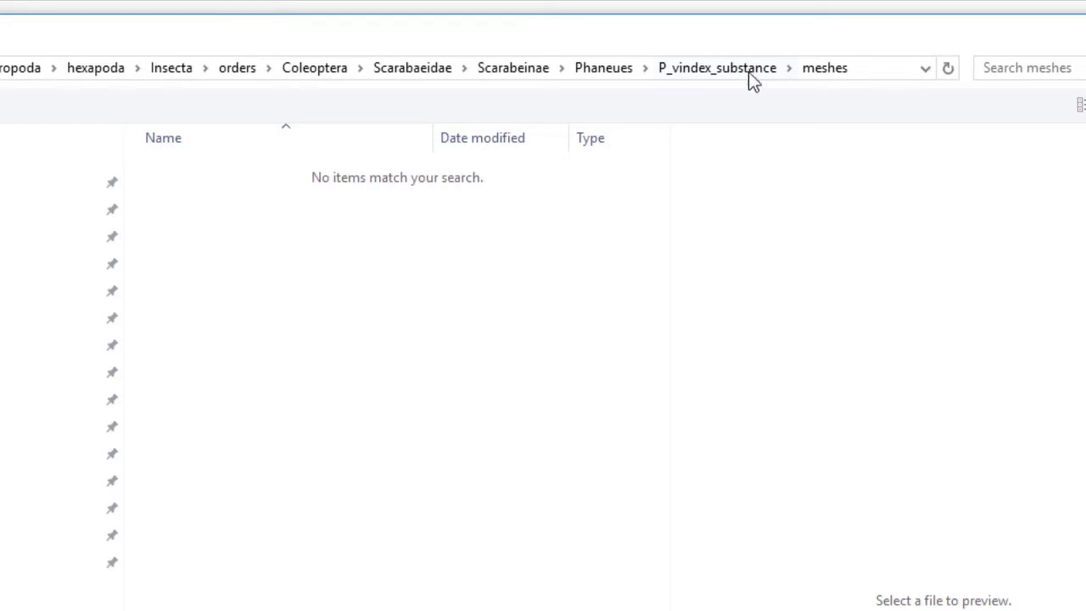
Step: Add the five exported 1013 maps from New folder in texture_fix and create the project, discarding the open project's changes
click(746, 75)
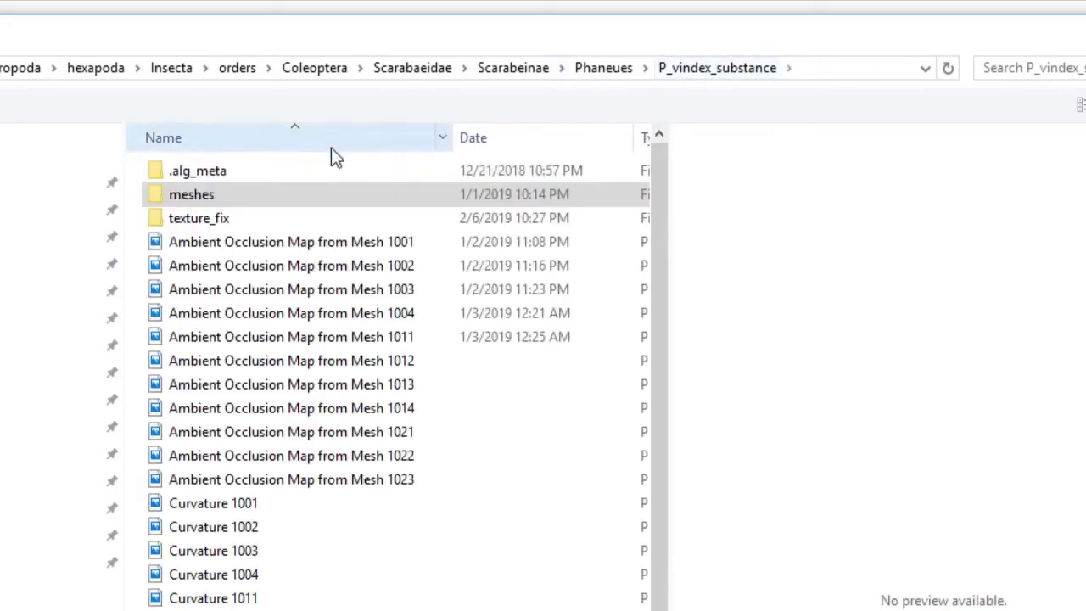
double_click(249, 218)
double_click(223, 175)
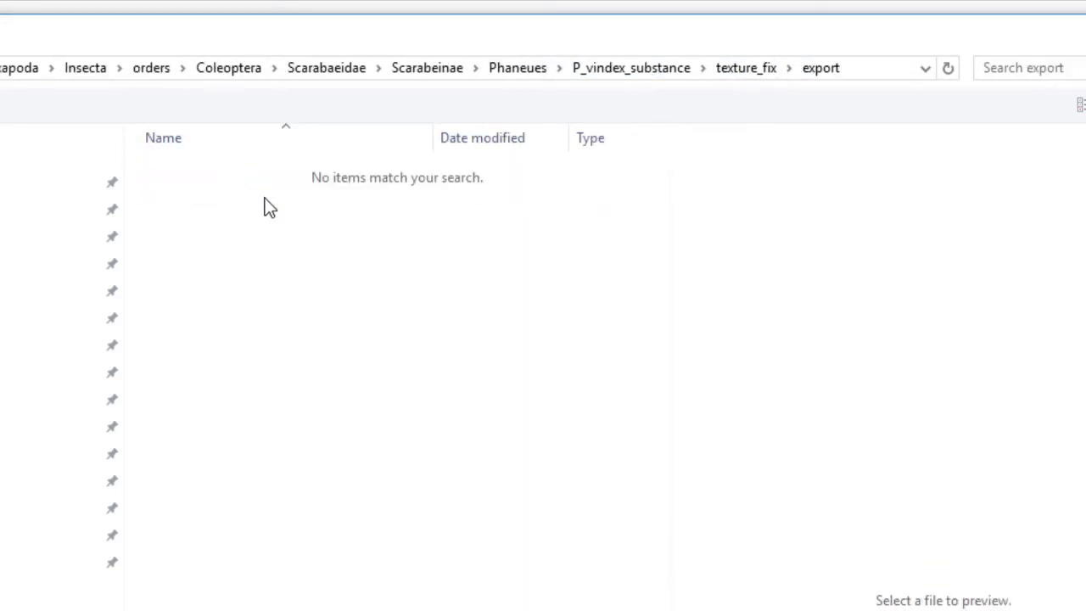
click(731, 72)
double_click(265, 195)
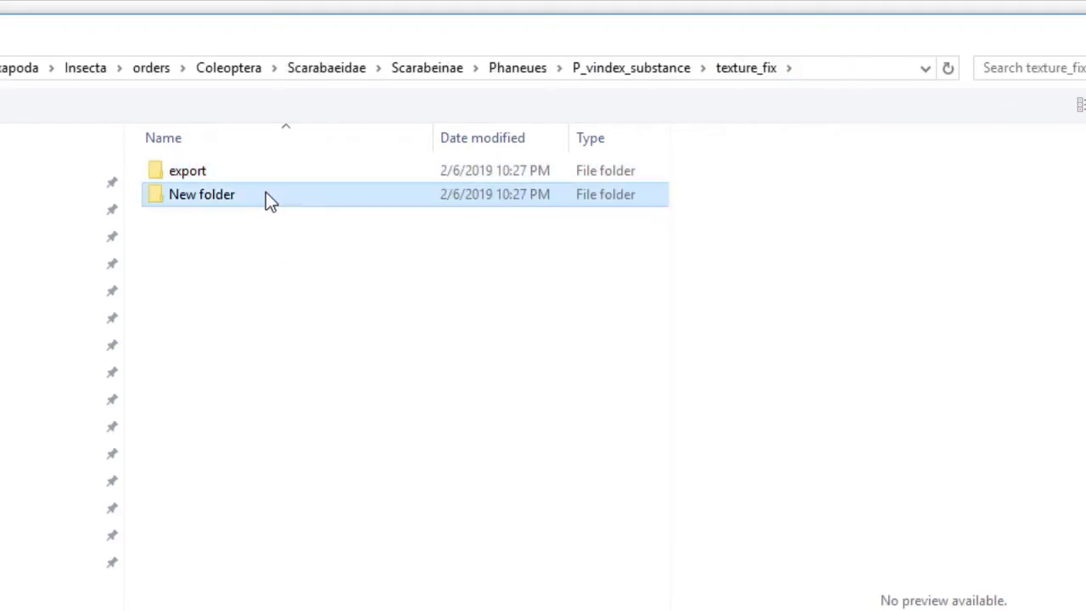
click(214, 202)
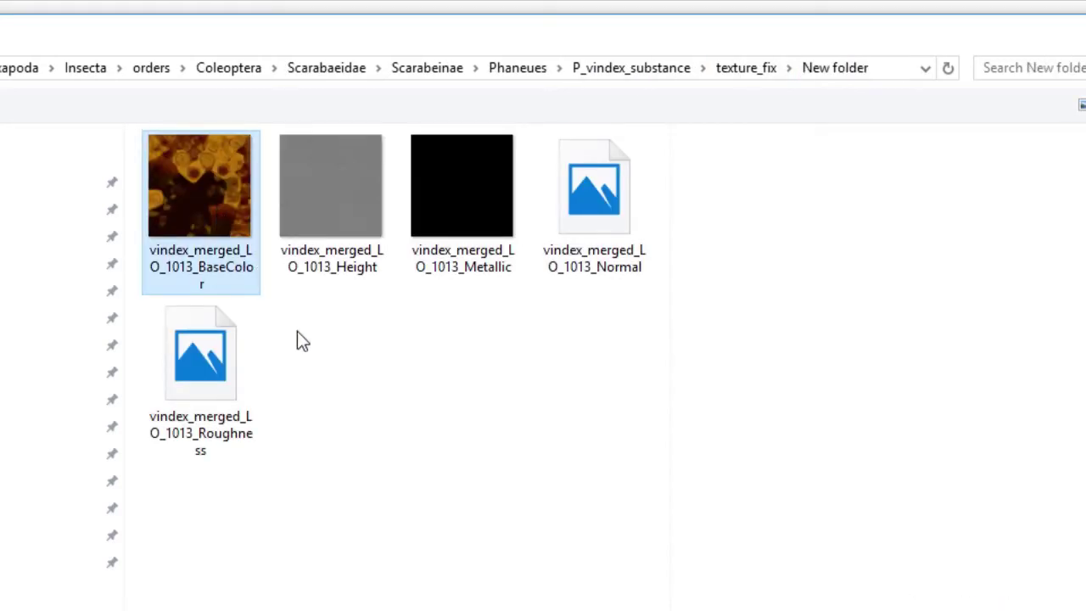
shift+click(193, 386)
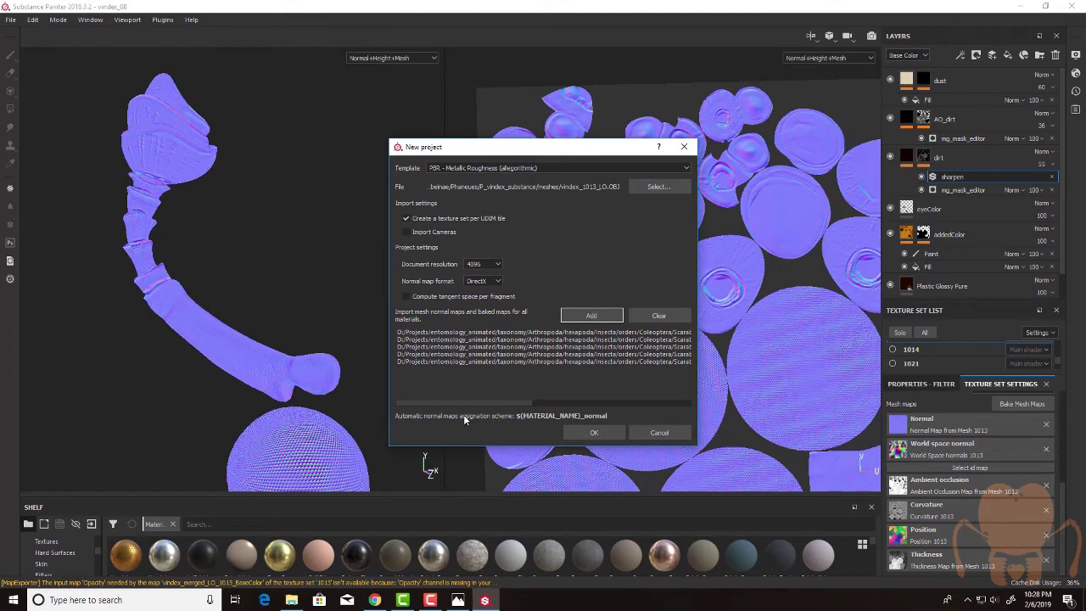
click(587, 433)
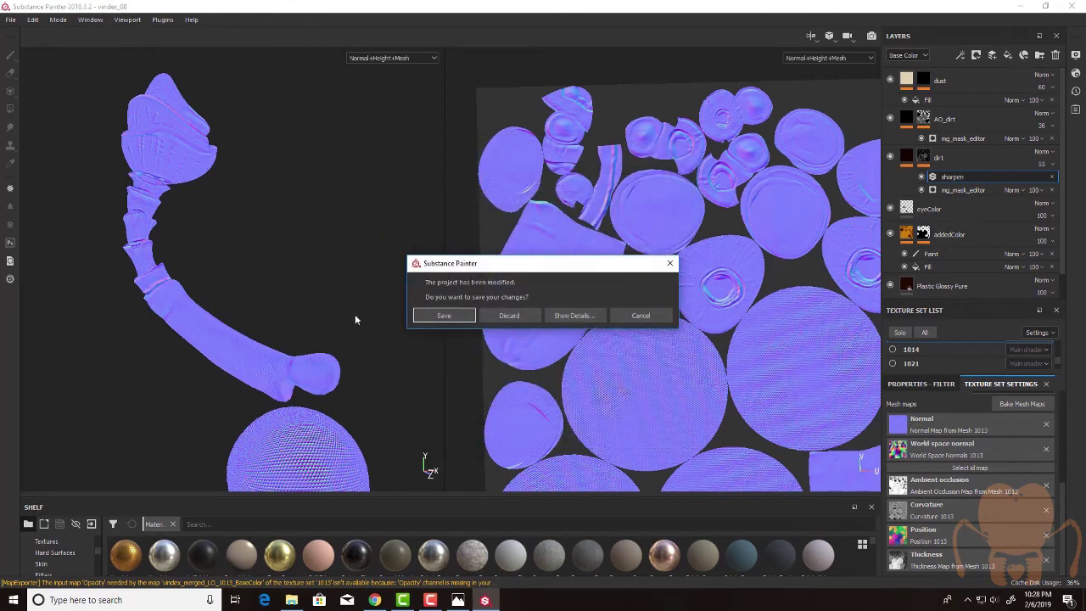
click(514, 315)
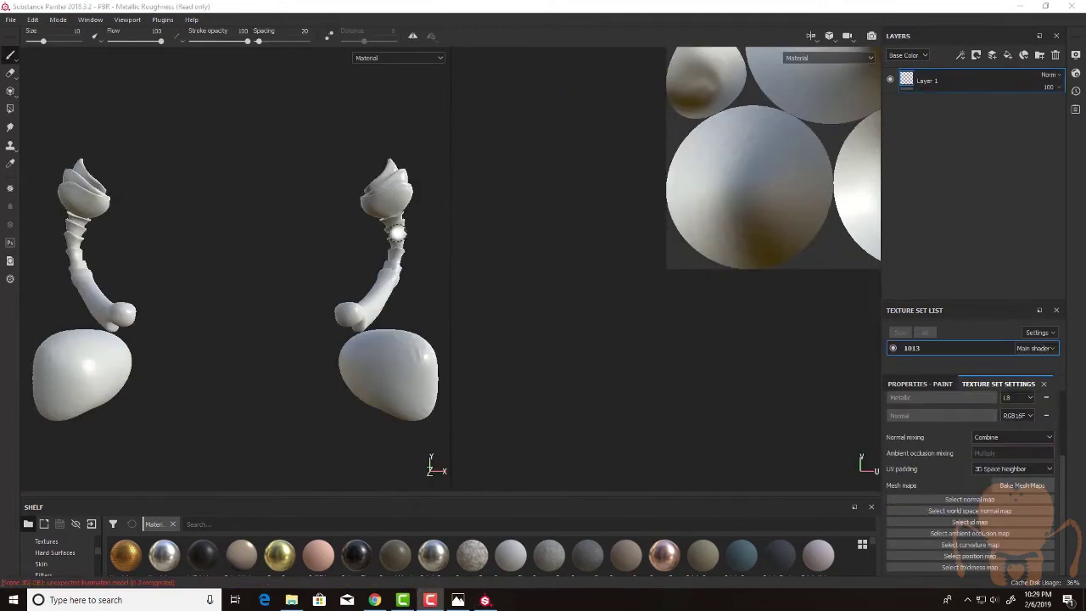
Step: Show only the Normal channel on the antennae and eyes, and switch the layer stack to the Normal channel
alt+drag(287, 262, 359, 243)
alt+right_drag(245, 243, 190, 188)
alt+drag(190, 187, 222, 195)
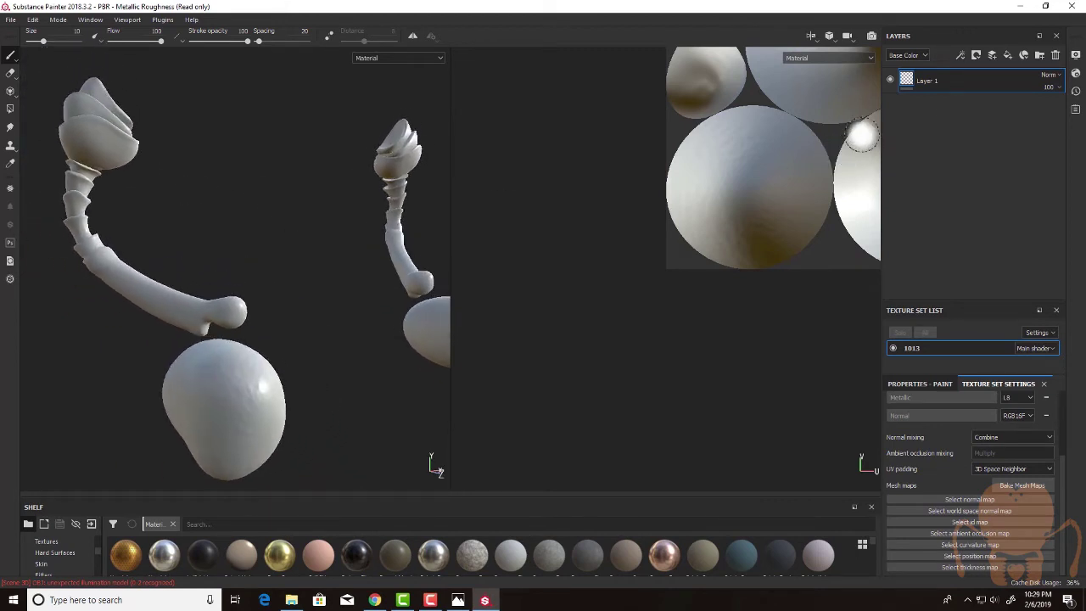
click(373, 57)
click(371, 120)
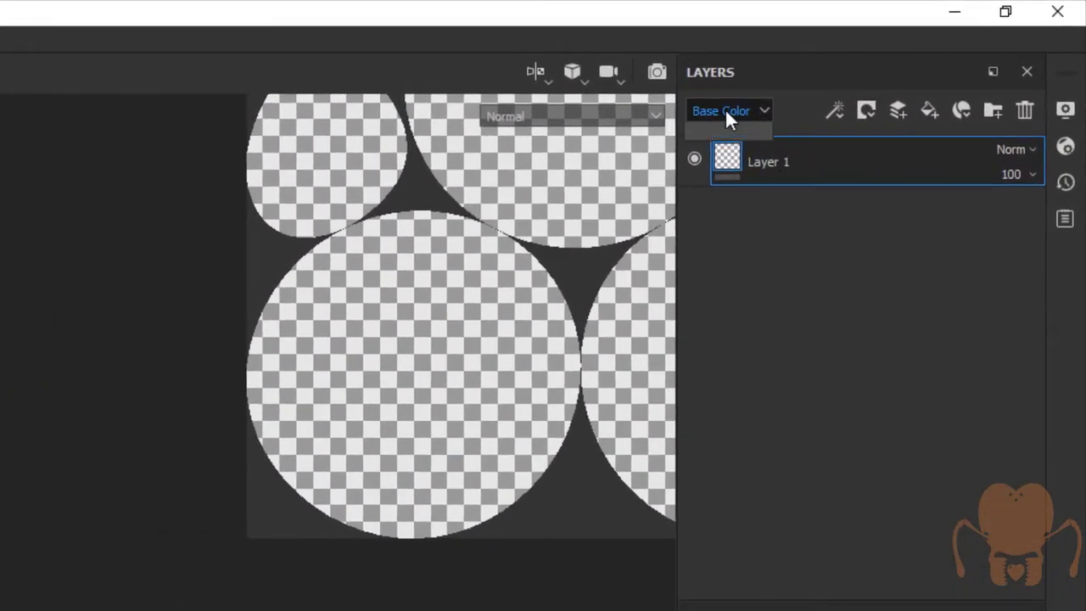
click(724, 108)
click(708, 190)
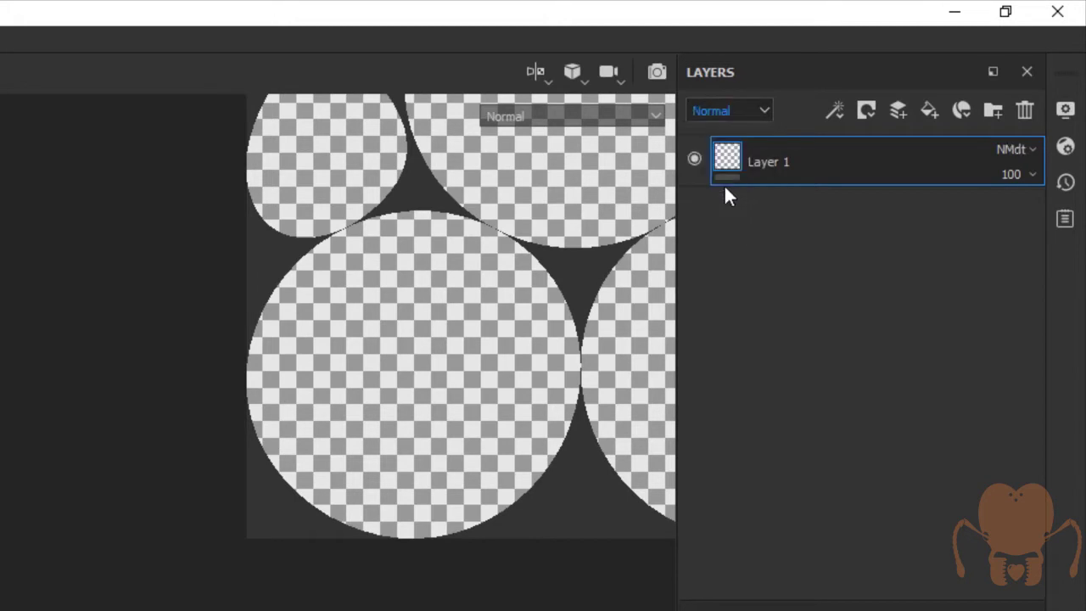
Step: Add a fill effect to Layer 1
right_click(830, 163)
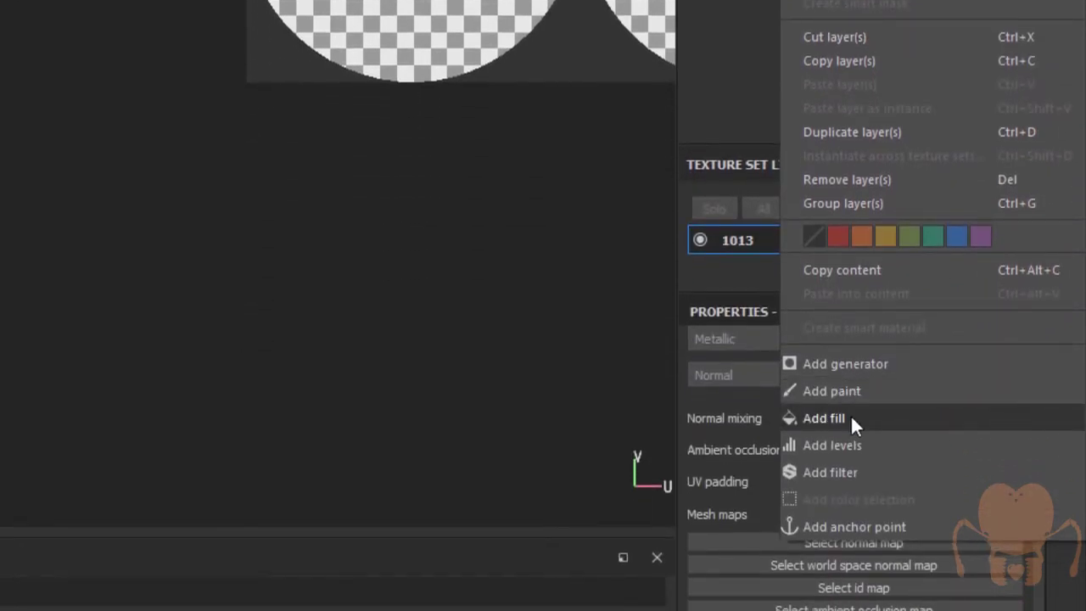
click(850, 416)
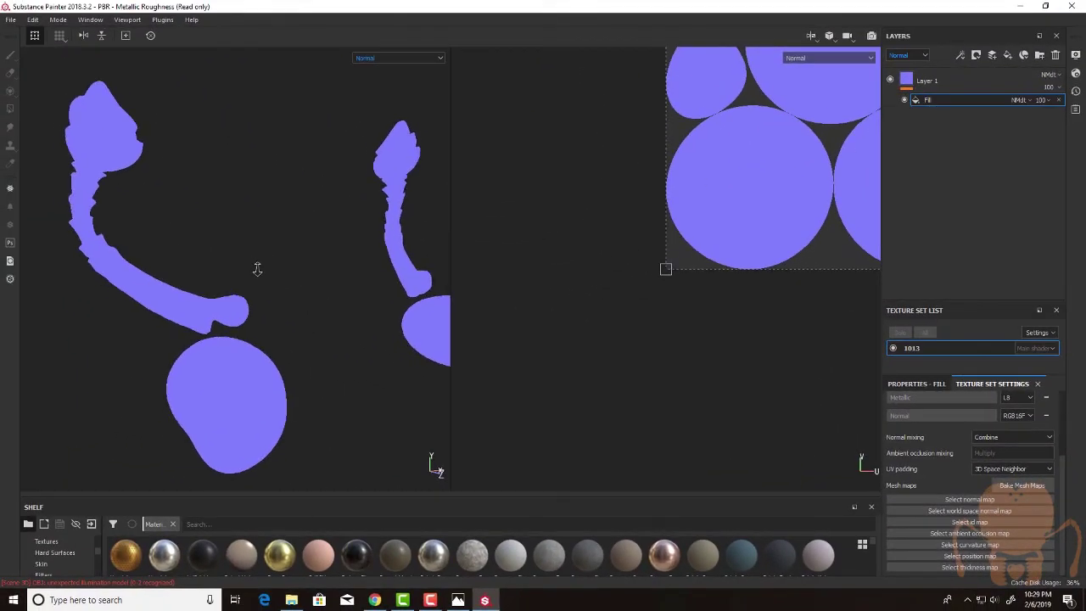
alt+right_drag(257, 269, 181, 268)
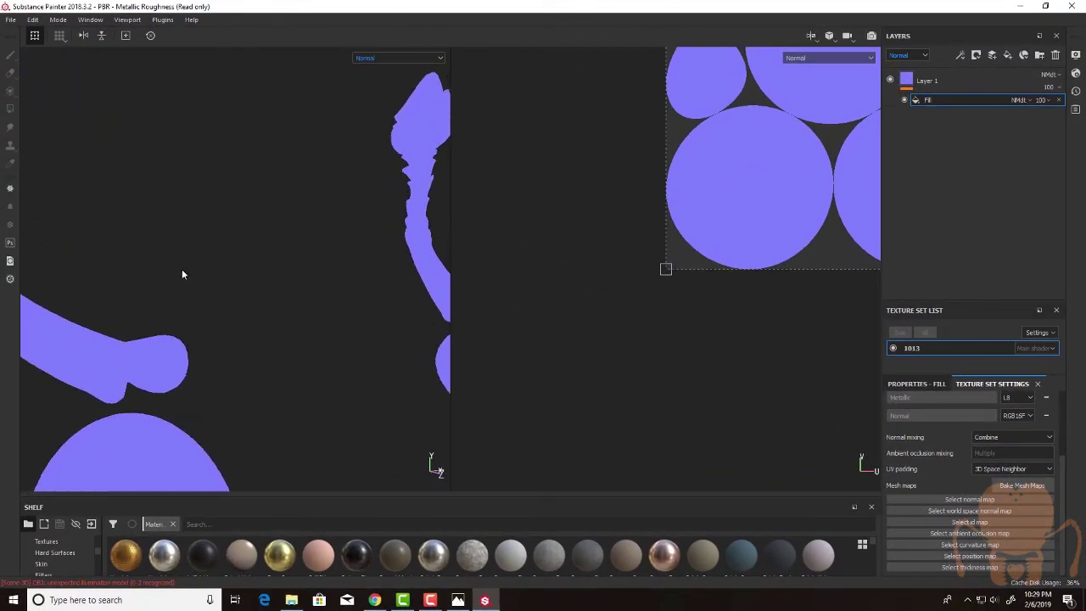
alt+middle_drag(180, 268, 343, 182)
Step: Limit the fill's material to the nrm channel by turning off color, height, rough and metal
drag(1063, 470, 1049, 387)
click(911, 382)
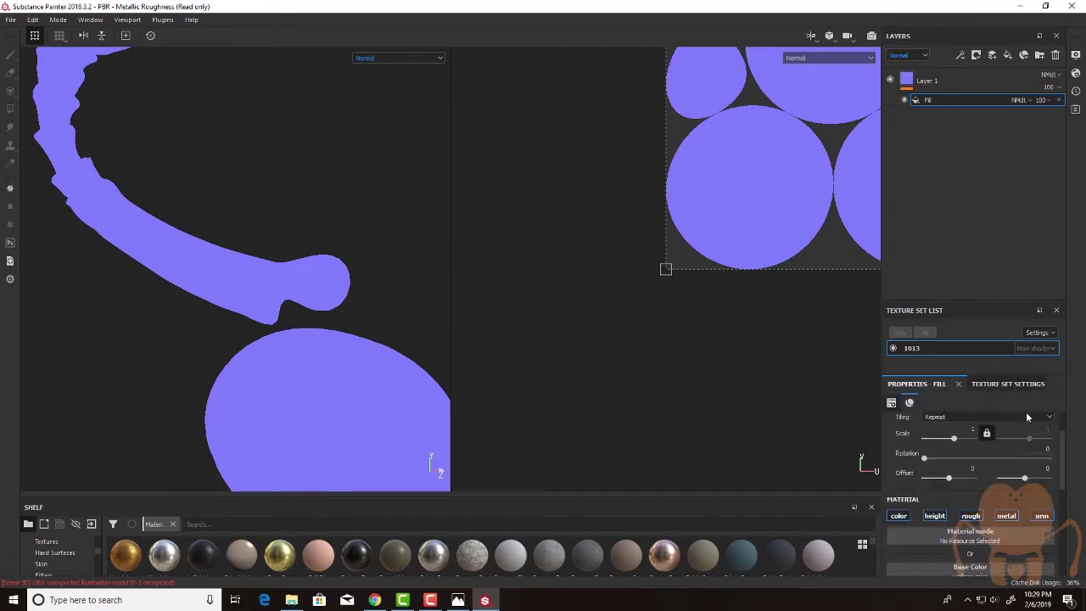
drag(1063, 457, 1064, 478)
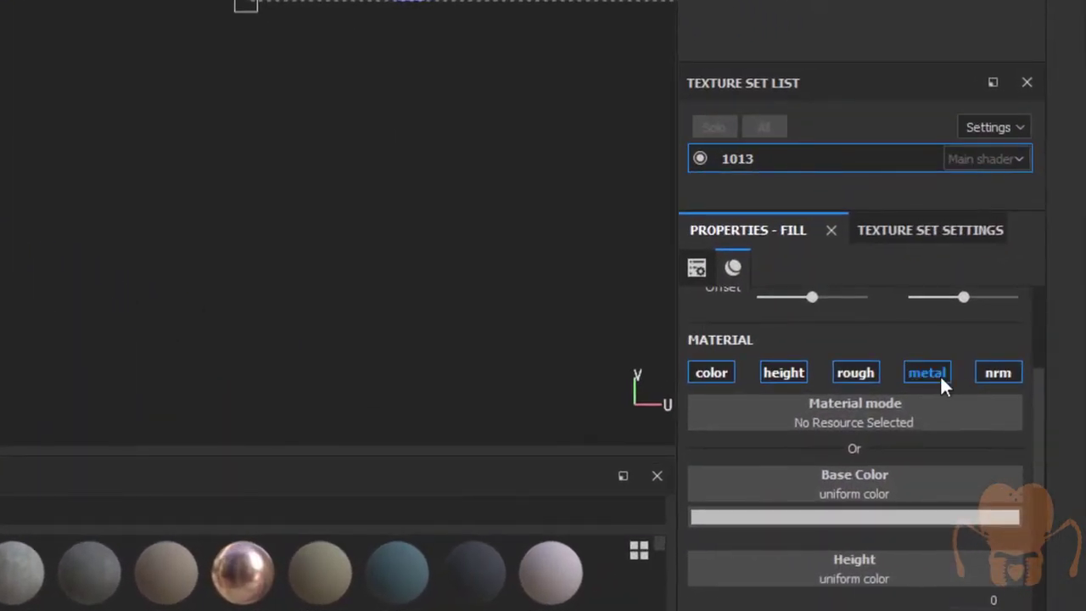
click(1010, 456)
click(855, 373)
click(785, 373)
click(712, 373)
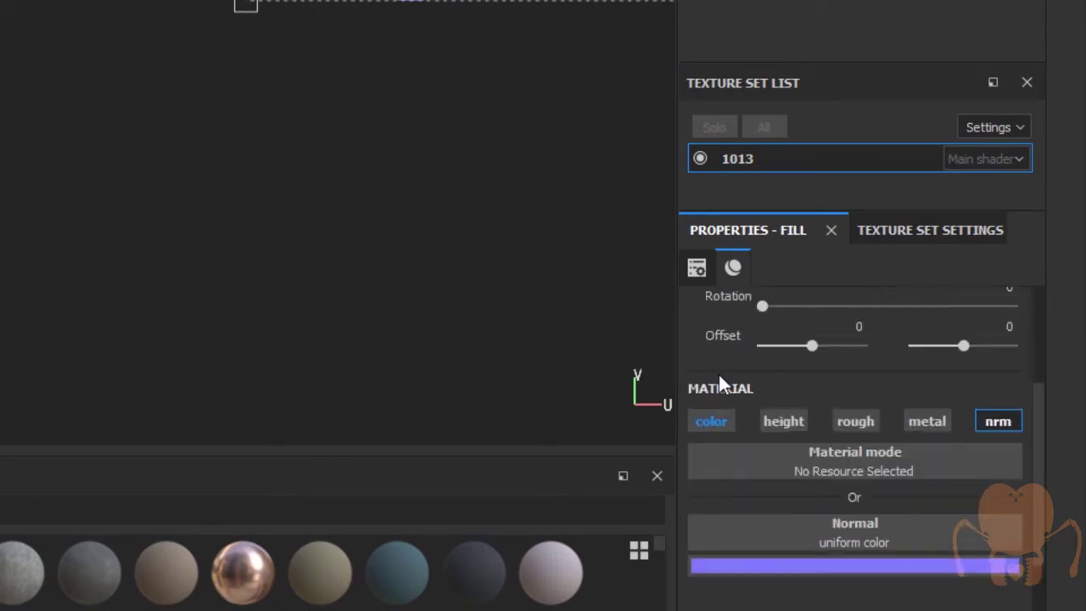
click(998, 421)
scroll(1035, 441, down, 2)
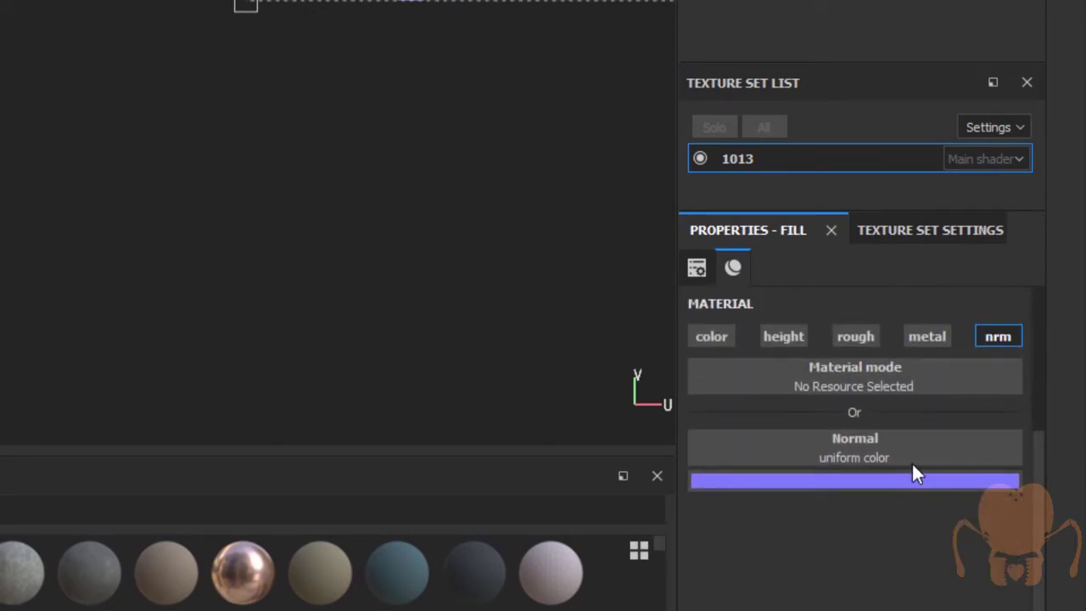
Step: Find the 1013 resources and assign the vindex_merged_LO_1013_Normal map to the fill's Normal channel
click(890, 449)
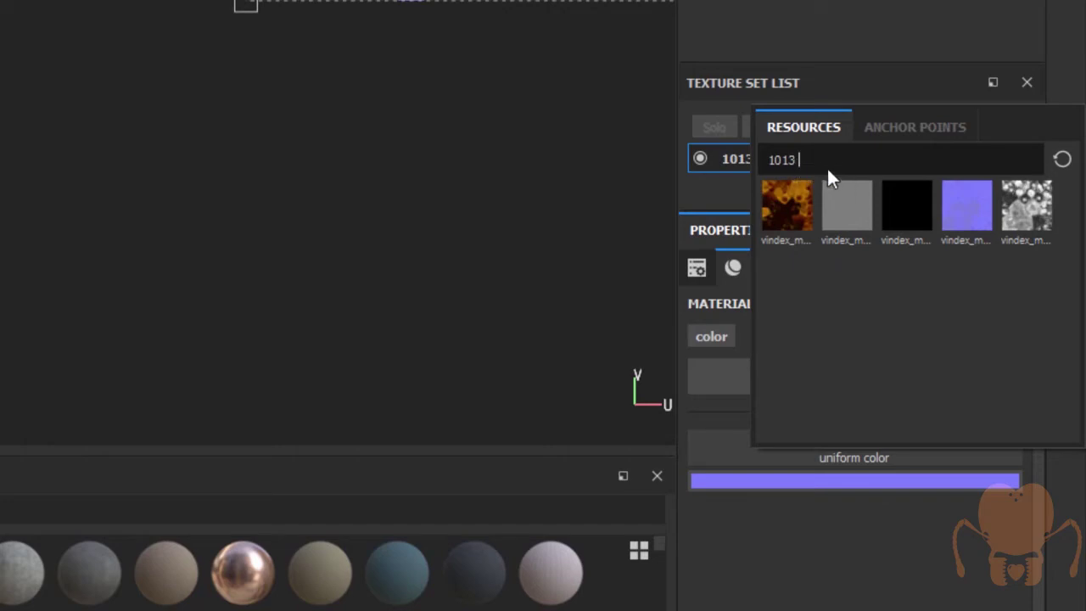
click(969, 214)
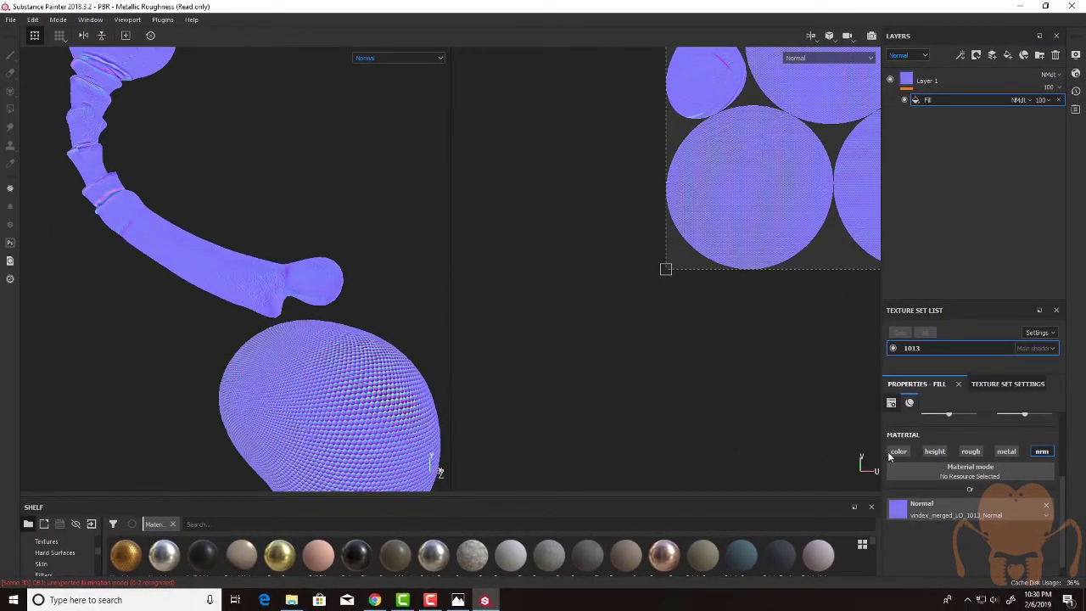
Step: Examine the applied normal map on the antenna and across the UV islands for baking artifacts
alt+middle_drag(335, 203, 406, 418)
alt+drag(289, 408, 339, 337)
alt+middle_drag(339, 338, 303, 398)
alt+drag(303, 398, 326, 407)
alt+right_drag(326, 408, 243, 315)
alt+drag(243, 316, 354, 381)
mouse_move(781, 249)
alt+middle_down()
mouse_move(699, 429)
mouse_move(629, 442)
alt+middle_up()
alt+middle_drag(658, 220, 640, 337)
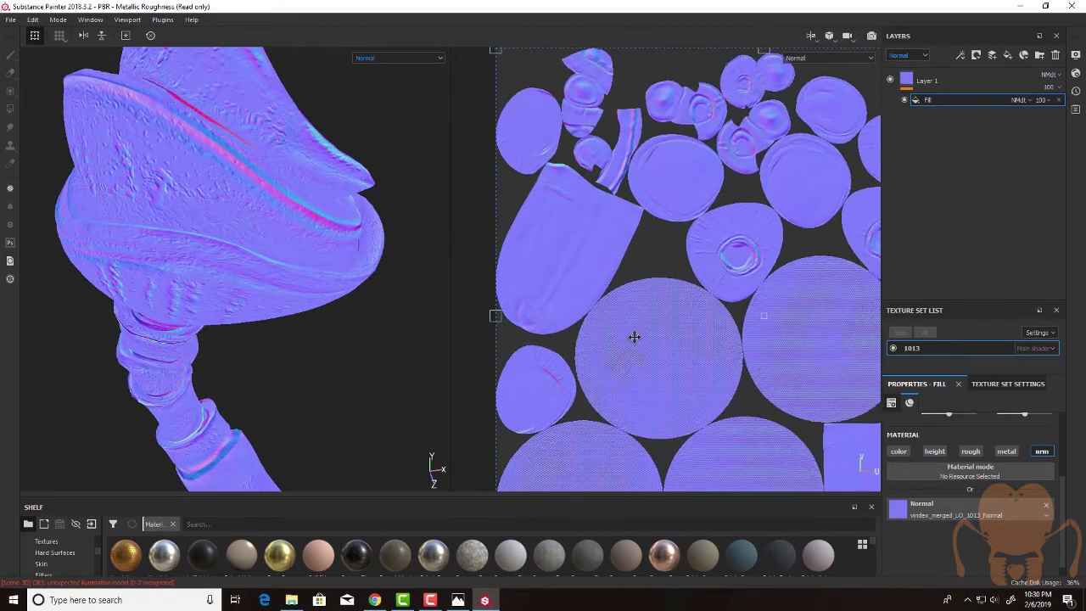
alt+right_drag(641, 337, 704, 334)
alt+middle_drag(704, 333, 581, 441)
alt+right_drag(581, 441, 689, 342)
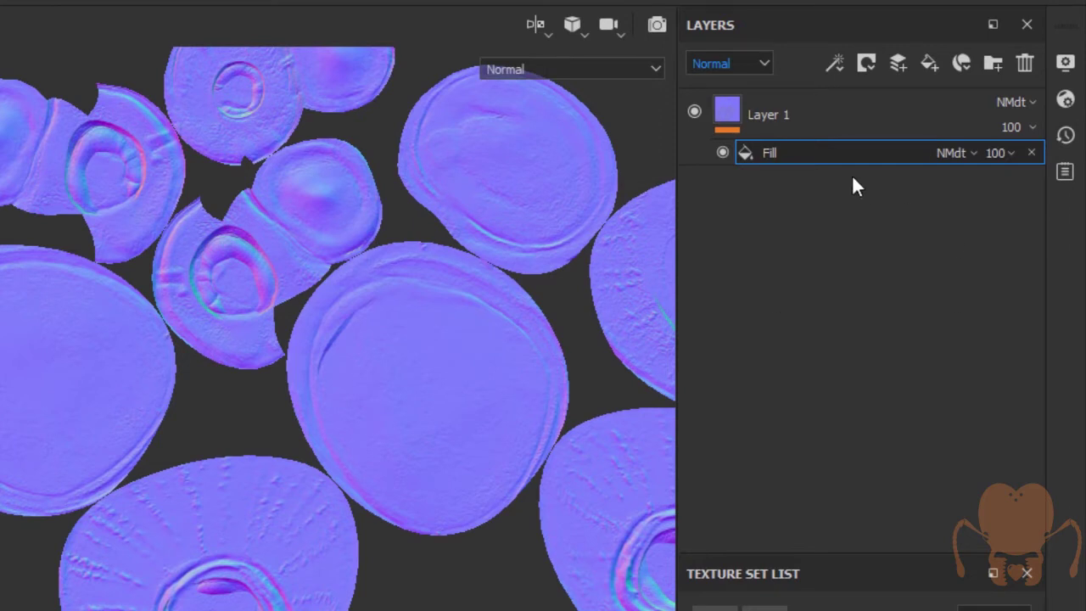
Step: Add a paint effect above the fill and activate the Clone tool with relative source
right_click(840, 151)
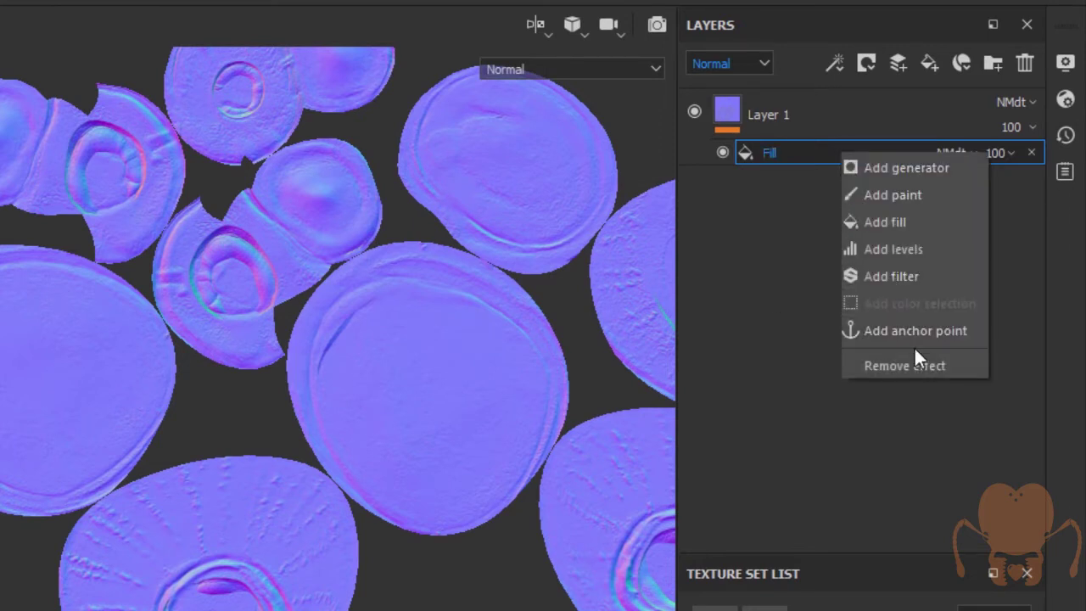
click(903, 200)
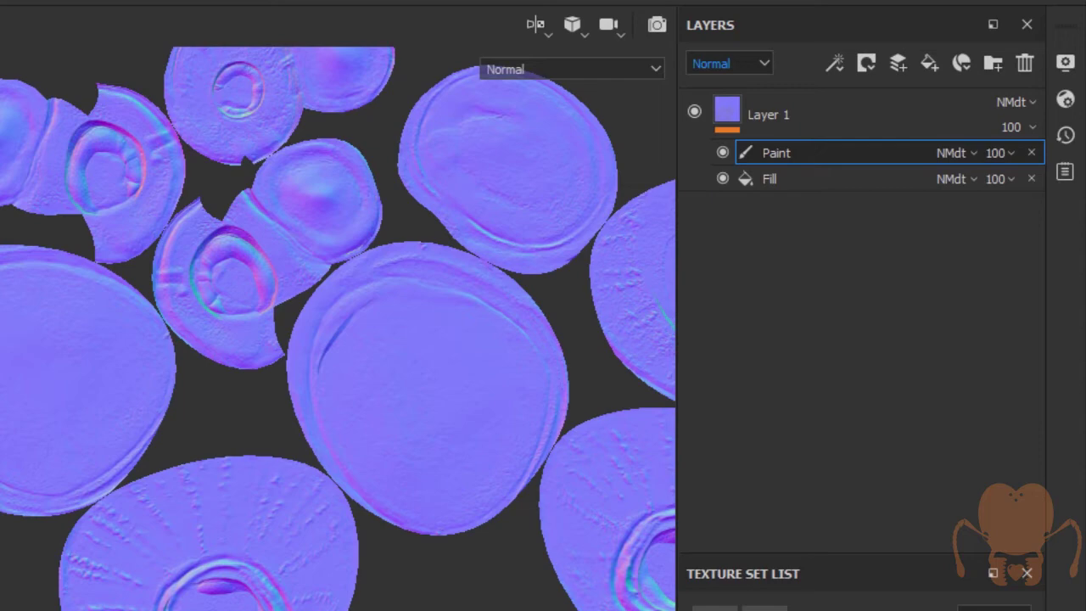
alt+middle_drag(274, 546, 74, 213)
scroll(78, 305, up, 3)
alt+middle_drag(115, 422, 228, 577)
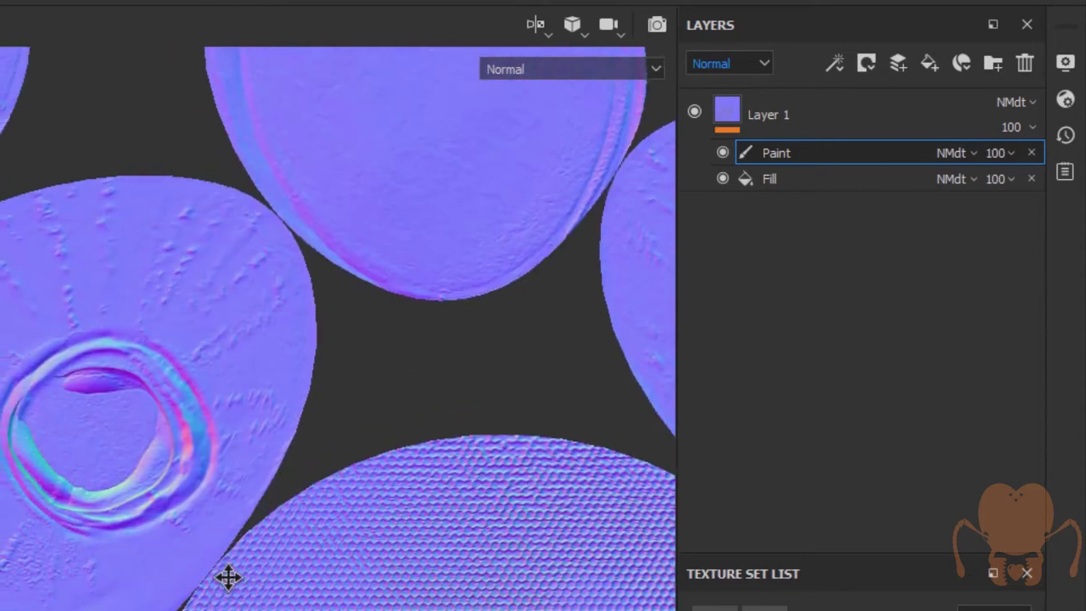
scroll(31, 490, up, 5)
alt+middle_drag(237, 404, 202, 610)
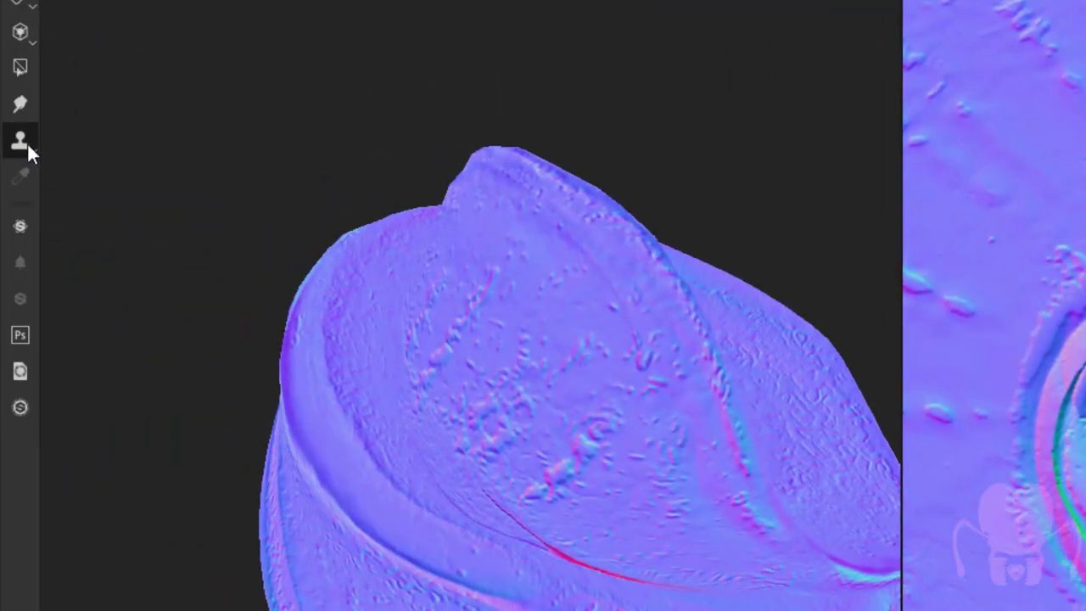
mouse_move(27, 141)
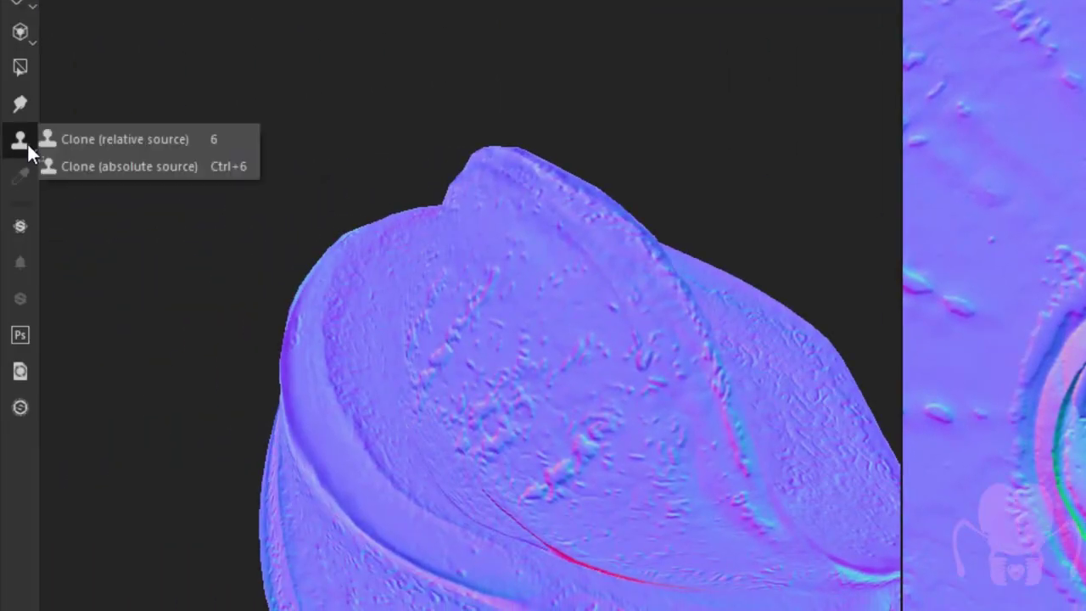
click(69, 145)
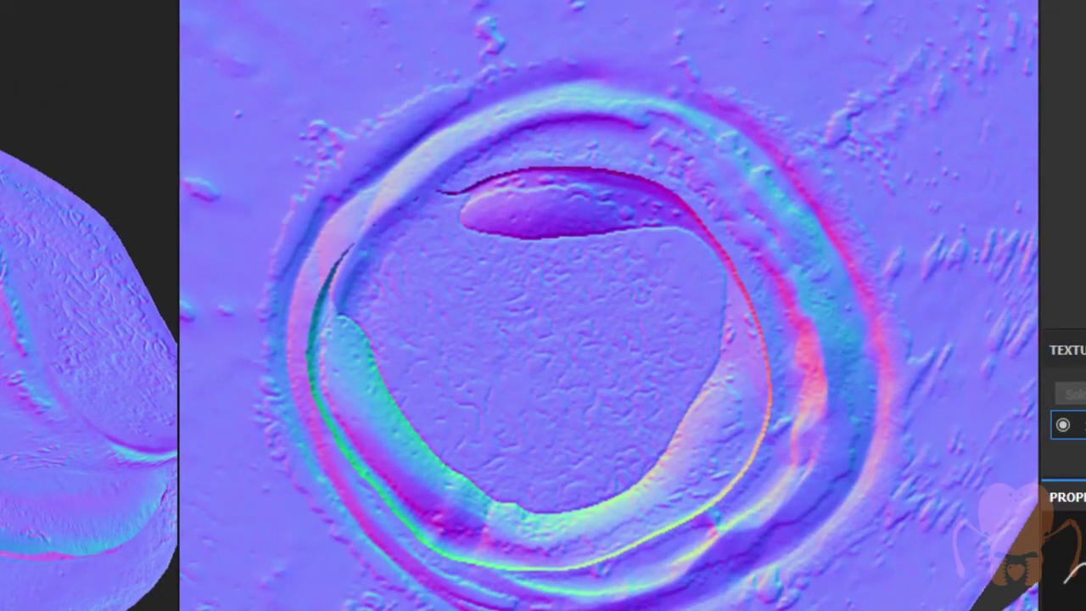
Step: Set the paint effect's blending mode to Passthrough
alt+right_drag(496, 259, 737, 315)
alt+middle_drag(681, 245, 659, 317)
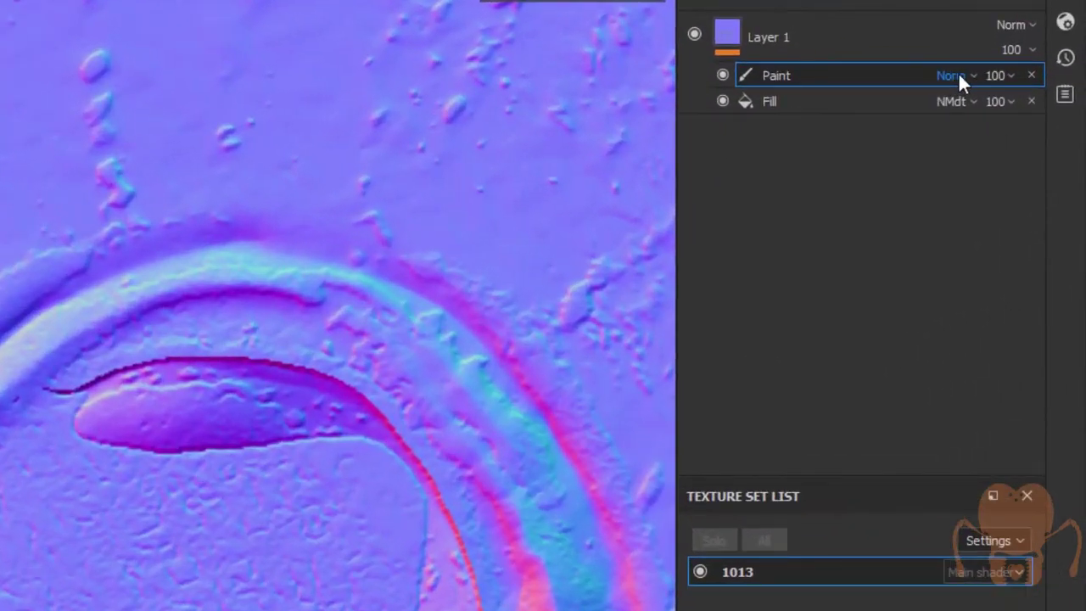
click(960, 78)
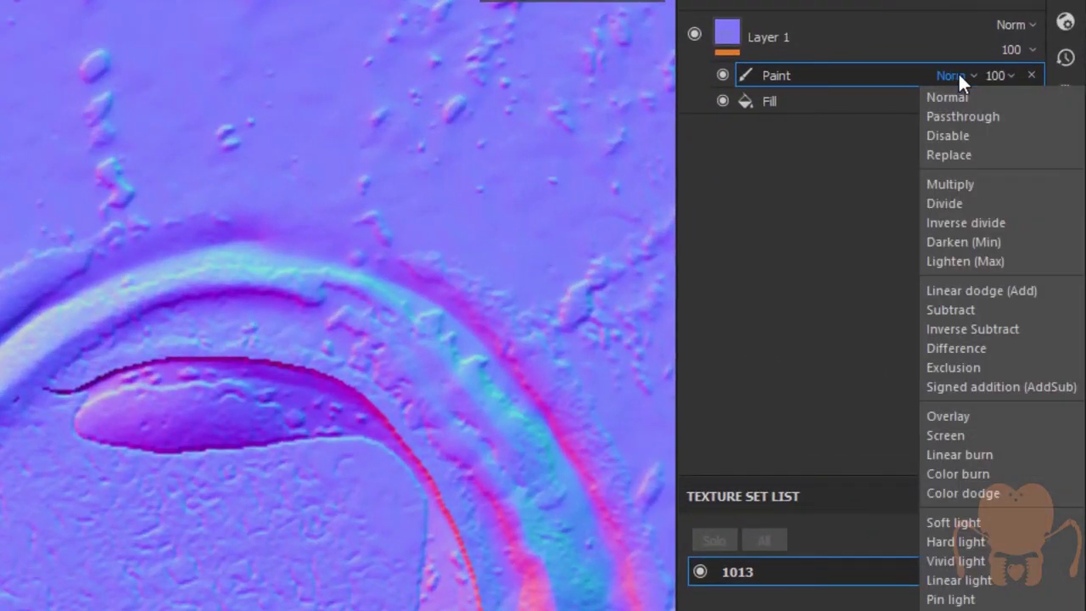
click(961, 116)
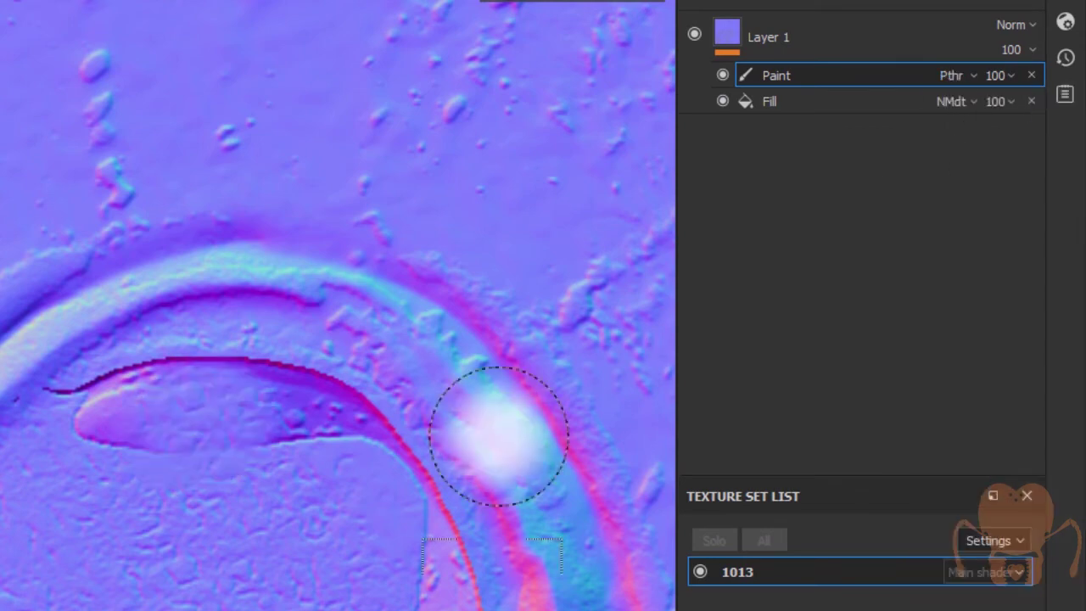
Step: Clone clean surface from inside the ringed UV island over the artifact along the ring's upper and right inner edge
key(v)
click(160, 592)
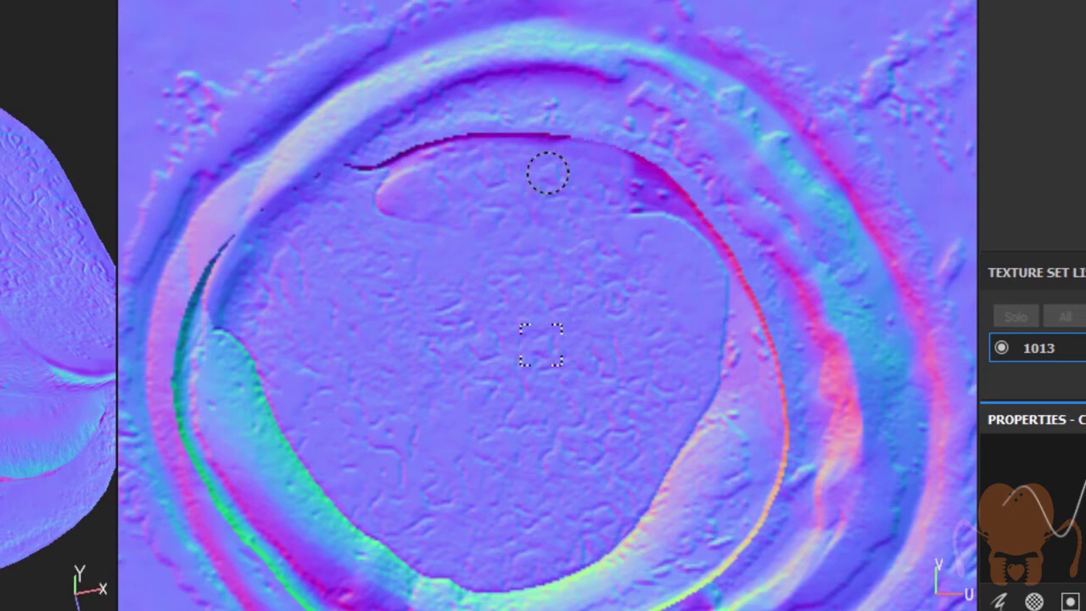
mouse_move(541, 127)
mouse_down()
mouse_move(501, 121)
mouse_move(458, 310)
mouse_move(419, 223)
mouse_move(423, 172)
mouse_move(381, 160)
mouse_move(404, 175)
mouse_move(392, 158)
mouse_up()
mouse_move(613, 162)
mouse_down()
mouse_move(652, 218)
mouse_move(638, 155)
mouse_move(693, 203)
mouse_move(639, 196)
mouse_up()
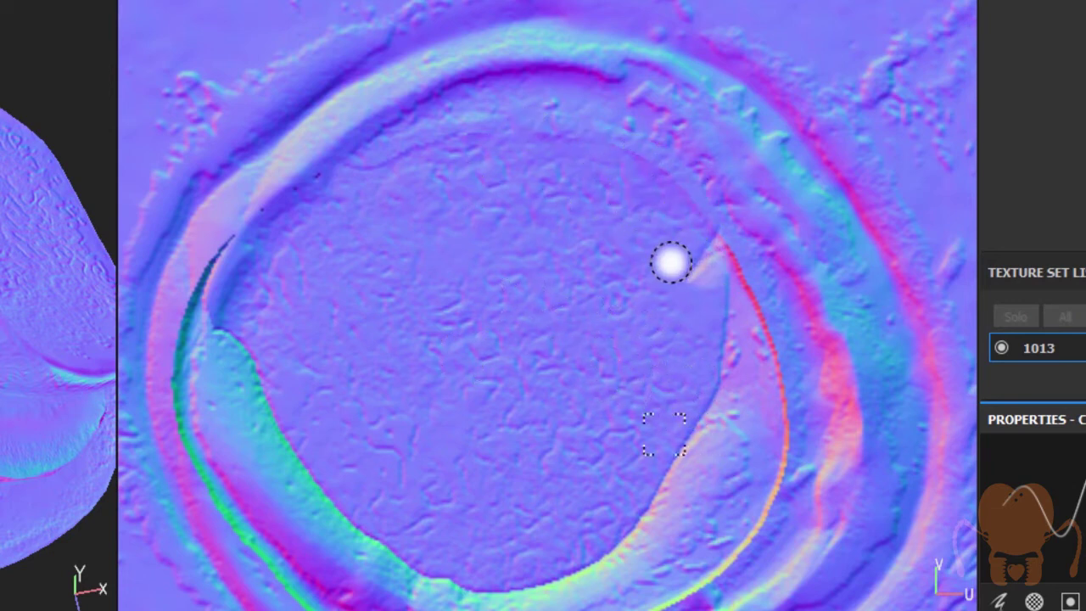
alt+drag(524, 191, 585, 232)
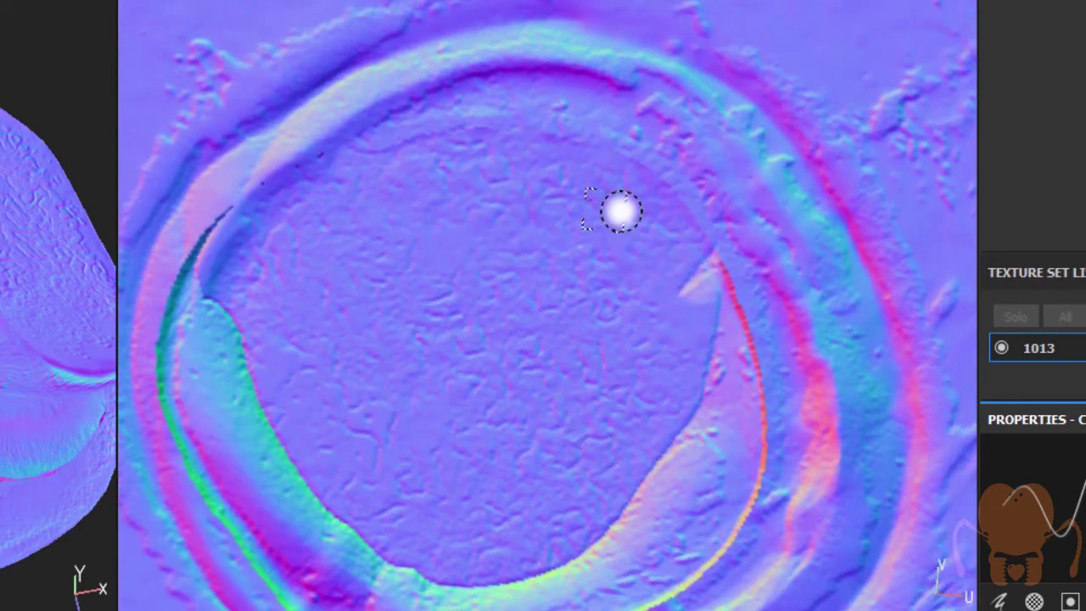
mouse_move(639, 212)
mouse_down()
mouse_move(754, 308)
mouse_move(718, 311)
mouse_move(734, 314)
mouse_move(732, 443)
mouse_move(707, 447)
mouse_up()
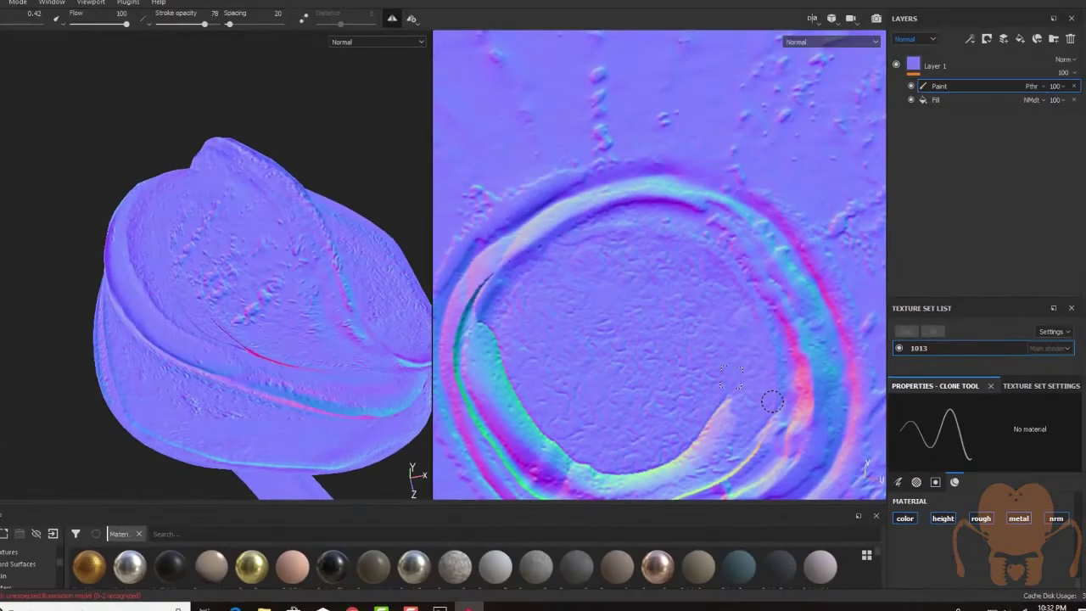
Step: Sample a new clone source inside the ring and paint over the artifact along its lower-right inner edge
key(v)
click(693, 329)
mouse_move(765, 390)
mouse_down()
mouse_move(762, 436)
mouse_move(713, 402)
mouse_up()
Step: Clone clean surface over the lower-left inner edge of the ring on the second ringed UV island
scroll(701, 302, down, 3)
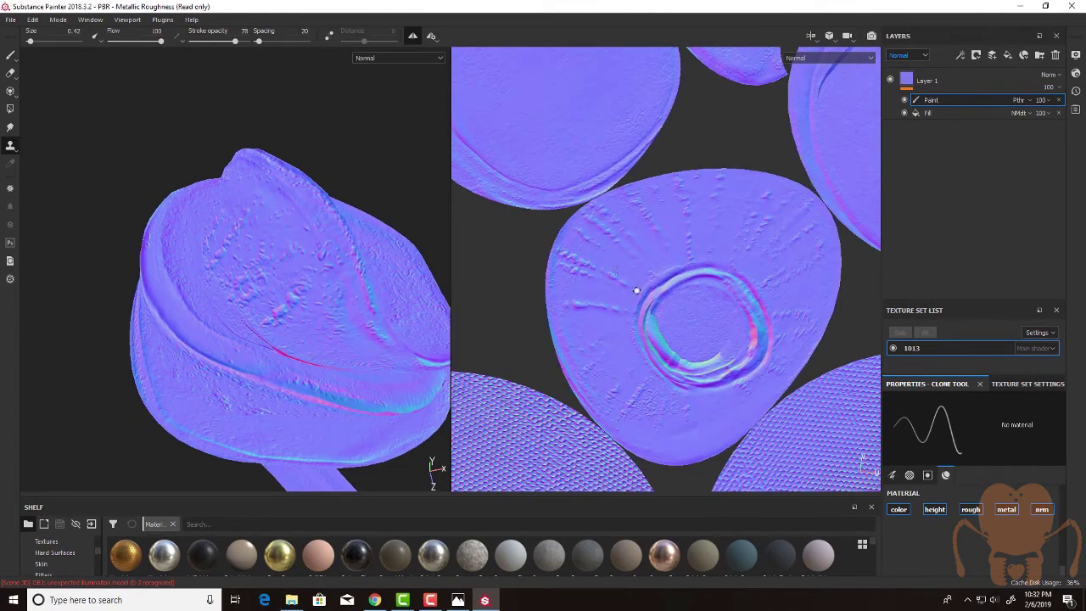
alt+right_drag(637, 289, 484, 273)
alt+middle_drag(628, 315, 548, 335)
alt+right_drag(548, 334, 700, 317)
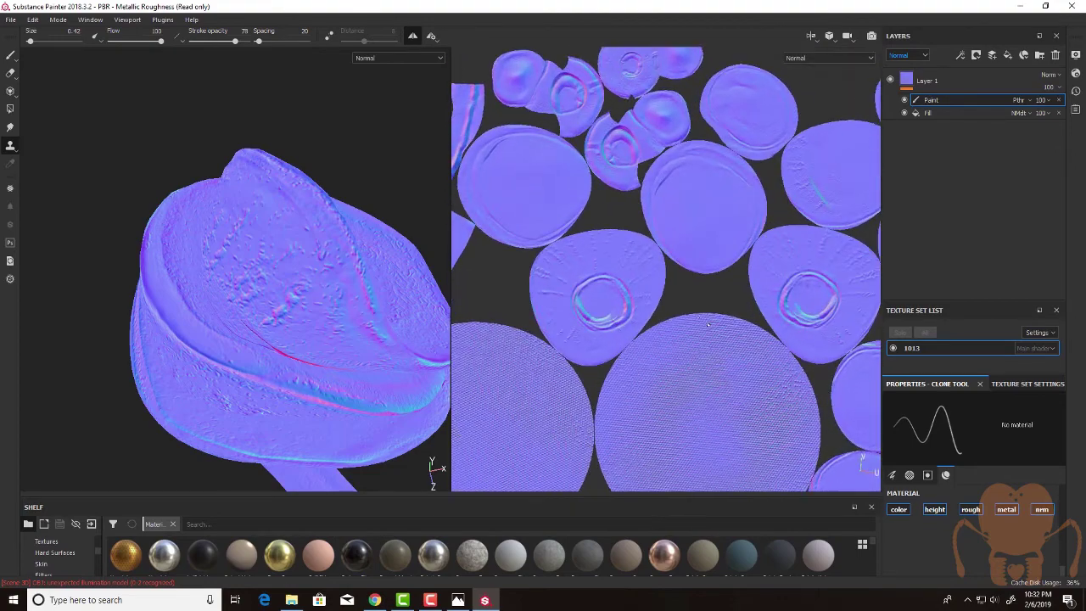
alt+middle_drag(700, 316, 620, 341)
scroll(734, 319, up, 6)
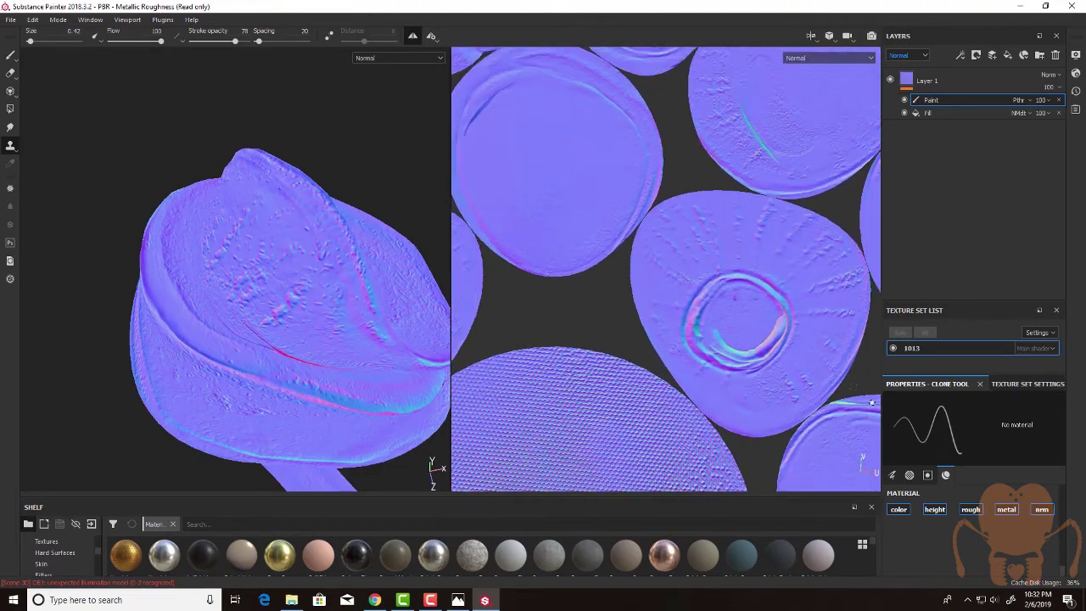
middle_drag(656, 360, 611, 359)
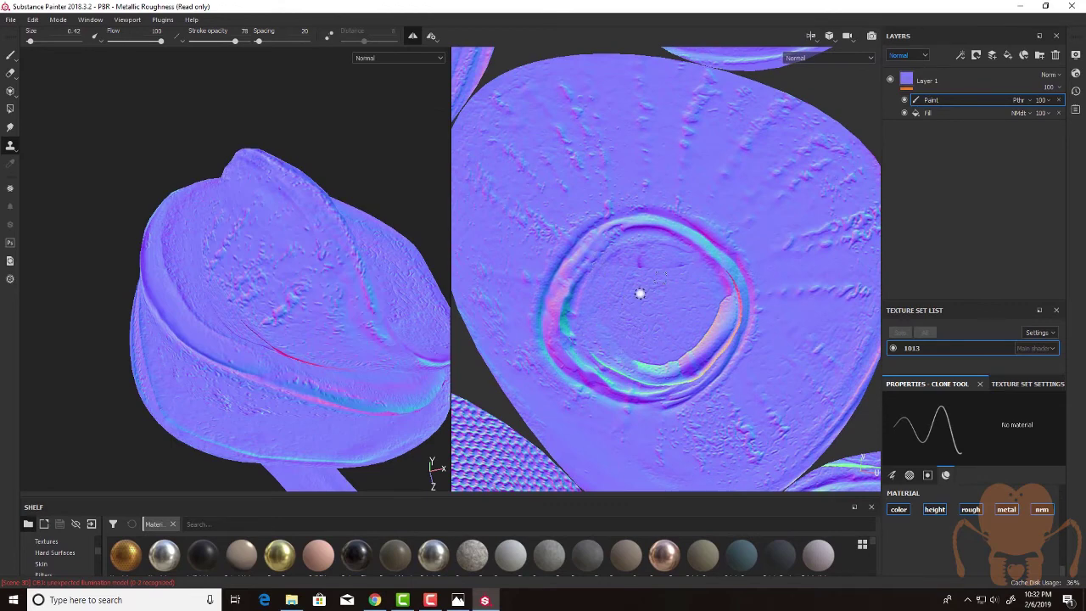
mouse_move(640, 294)
mouse_down()
mouse_move(627, 356)
mouse_move(599, 360)
mouse_up()
Step: Resample the clone source within the second ring and cover the artifacts along its lower inner edge
key(v)
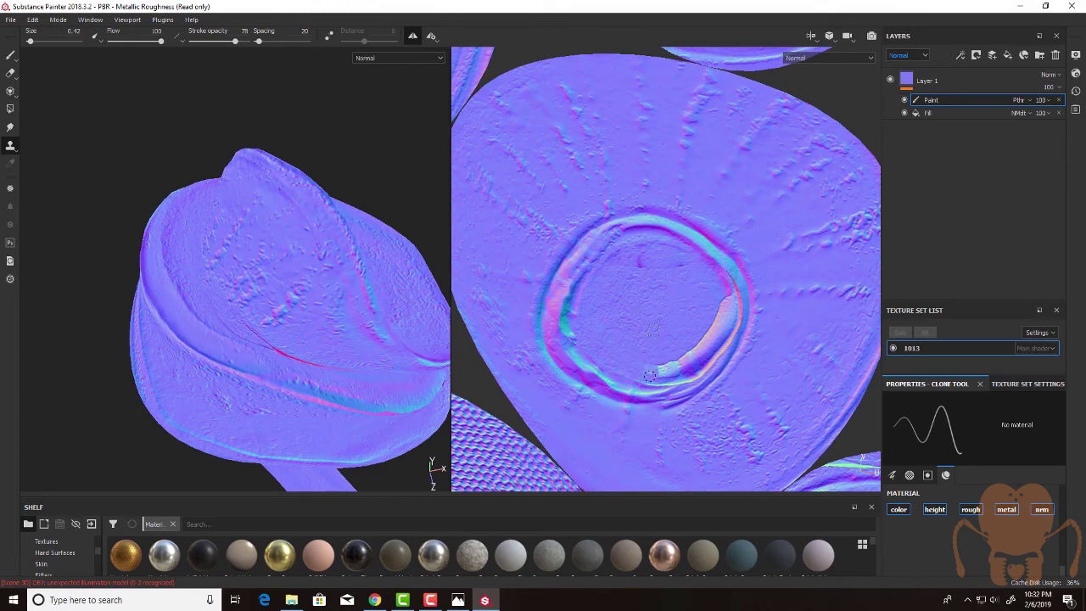
drag(668, 367, 672, 357)
ctrl+click(642, 318)
drag(598, 371, 594, 356)
key(v)
click(639, 335)
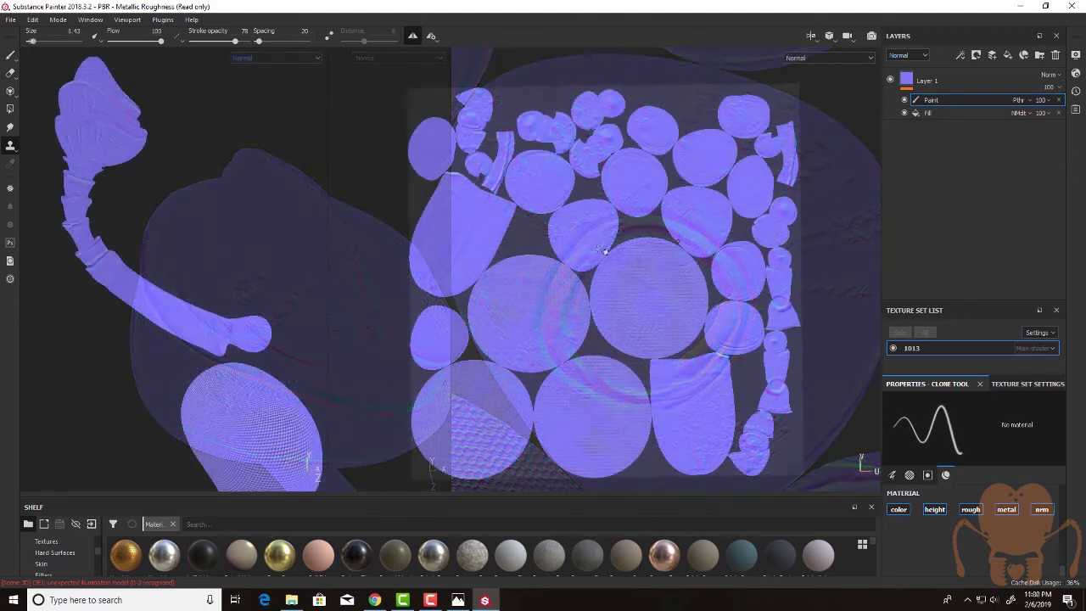
Step: Compare the normal map with and without the cloned corrections by toggling the paint effect's visibility
alt+middle_drag(623, 255, 628, 246)
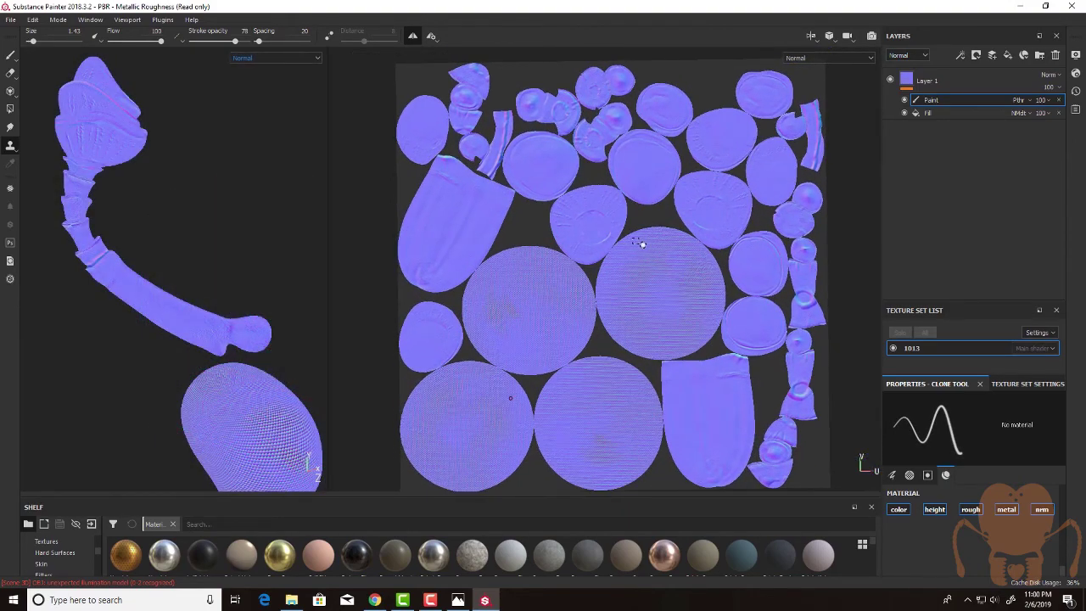
click(903, 101)
click(904, 101)
click(903, 101)
click(905, 100)
click(904, 100)
click(905, 100)
click(904, 100)
click(904, 100)
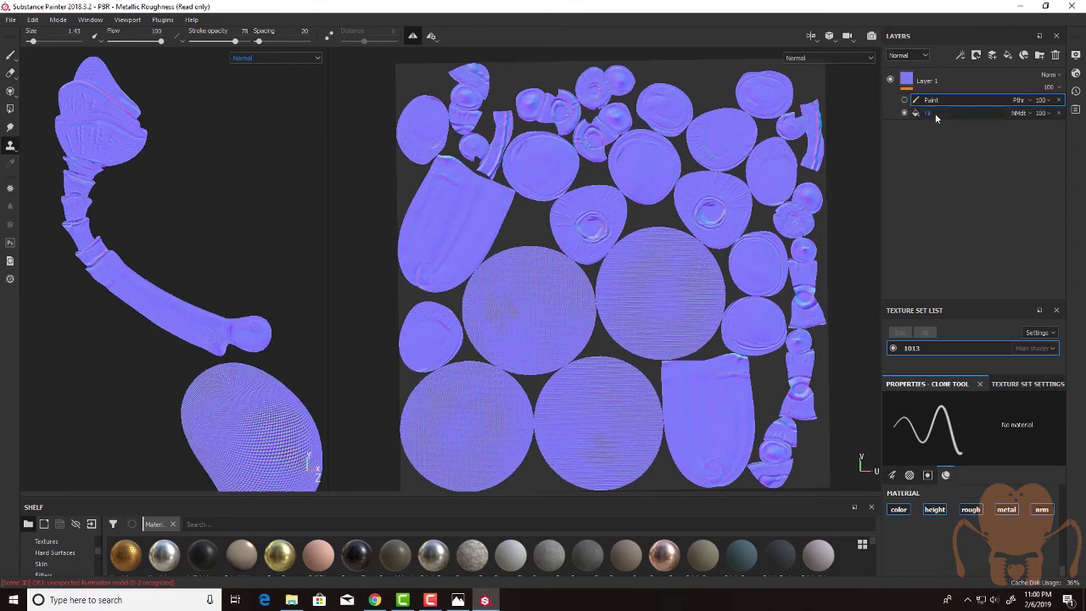
click(904, 101)
scroll(747, 180, down, 2)
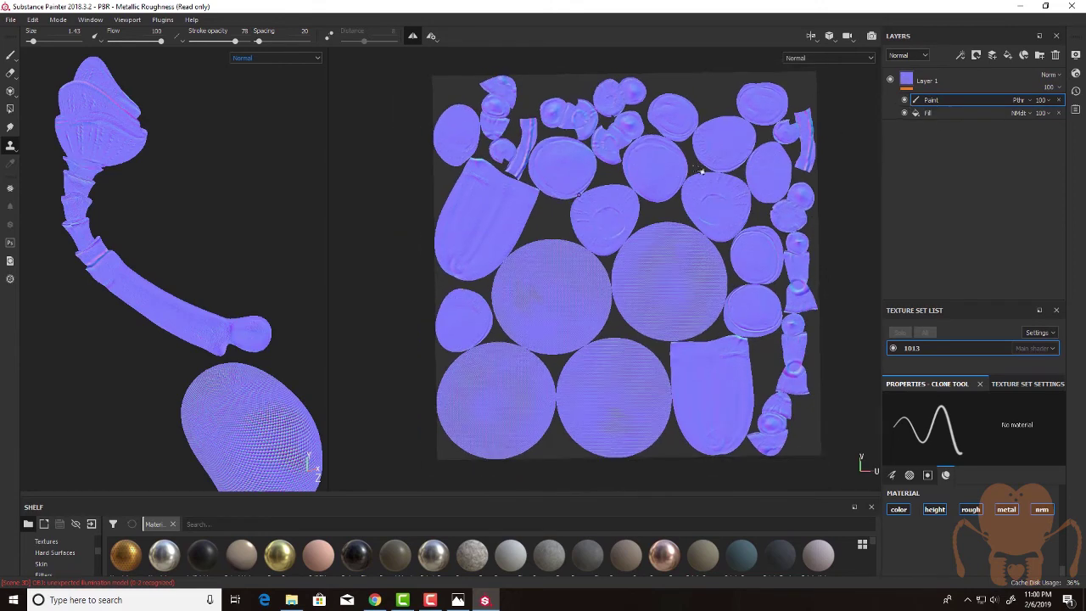
scroll(679, 173, up, 1)
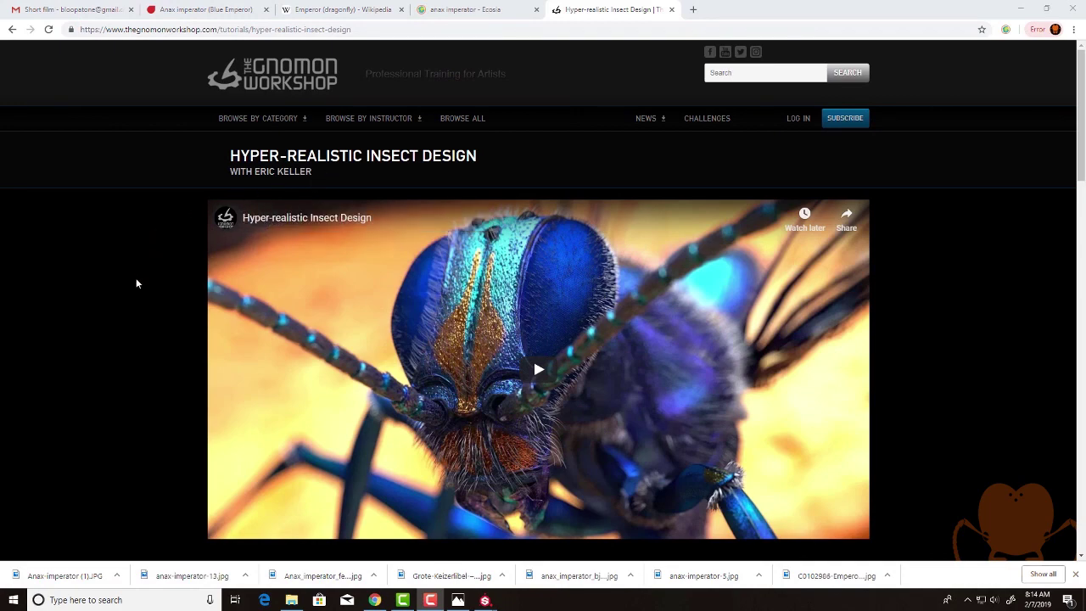
Step: Review the Hyper-Realistic Insect Design page in the browser, including its chapter list, description, software used and image gallery
scroll(139, 294, down, 5)
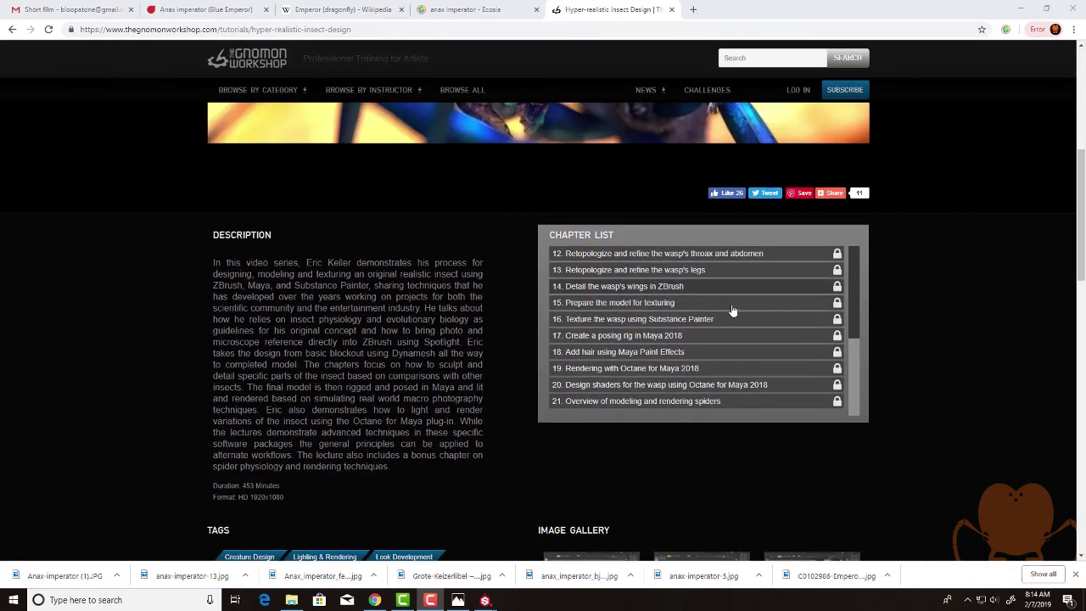
drag(854, 354, 695, 403)
scroll(497, 354, down, 1)
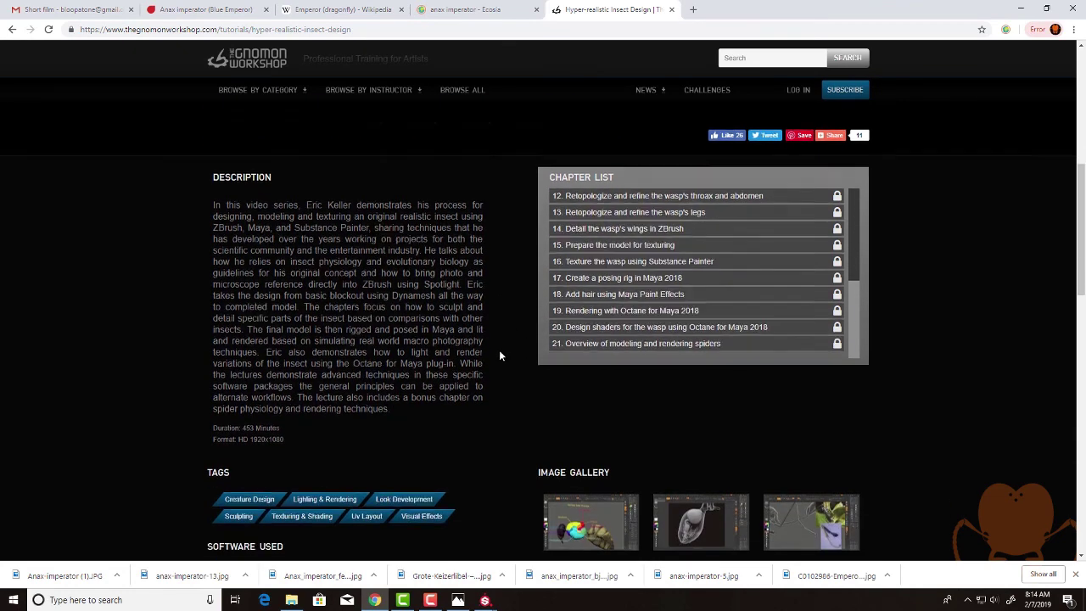
scroll(499, 355, down, 3)
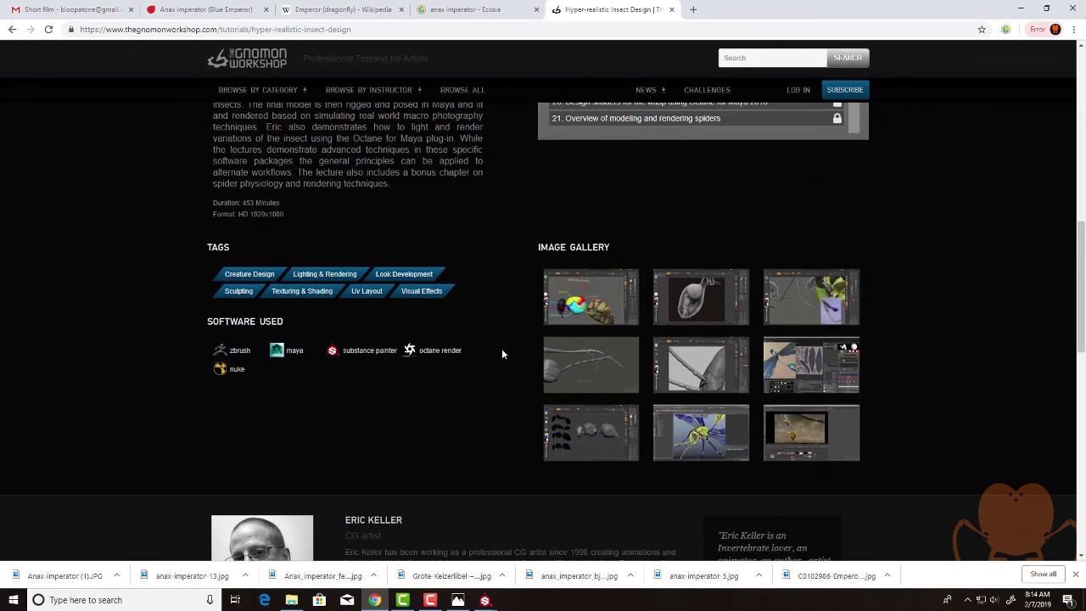
scroll(501, 354, down, 1)
scroll(502, 354, down, 1)
scroll(503, 354, up, 5)
scroll(504, 353, up, 5)
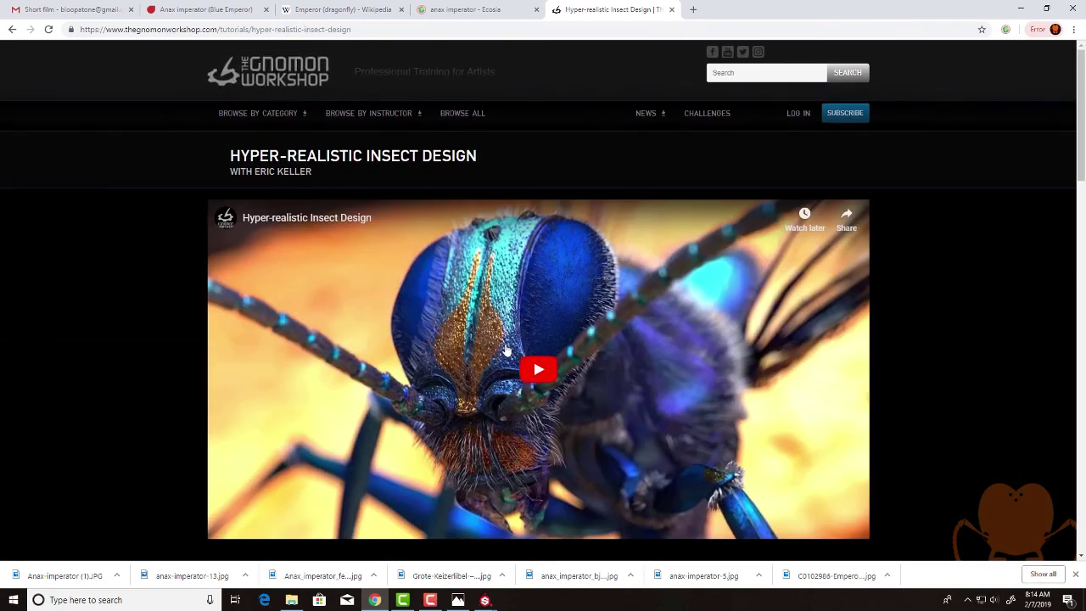